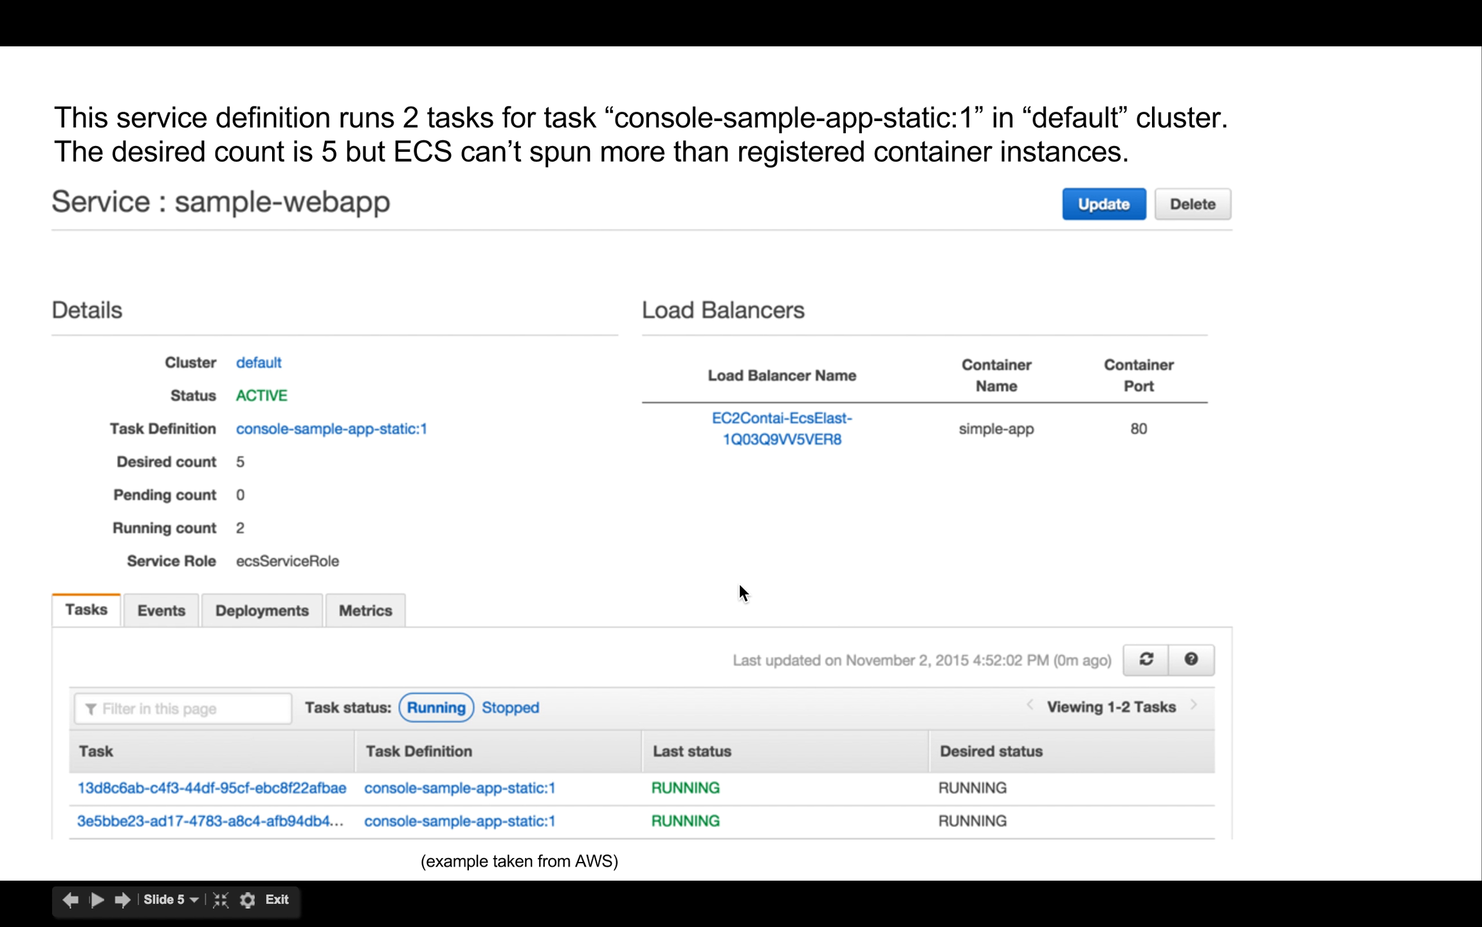
Advance to the ECS architecture diagram slide and end the slideshow.
key(Right)
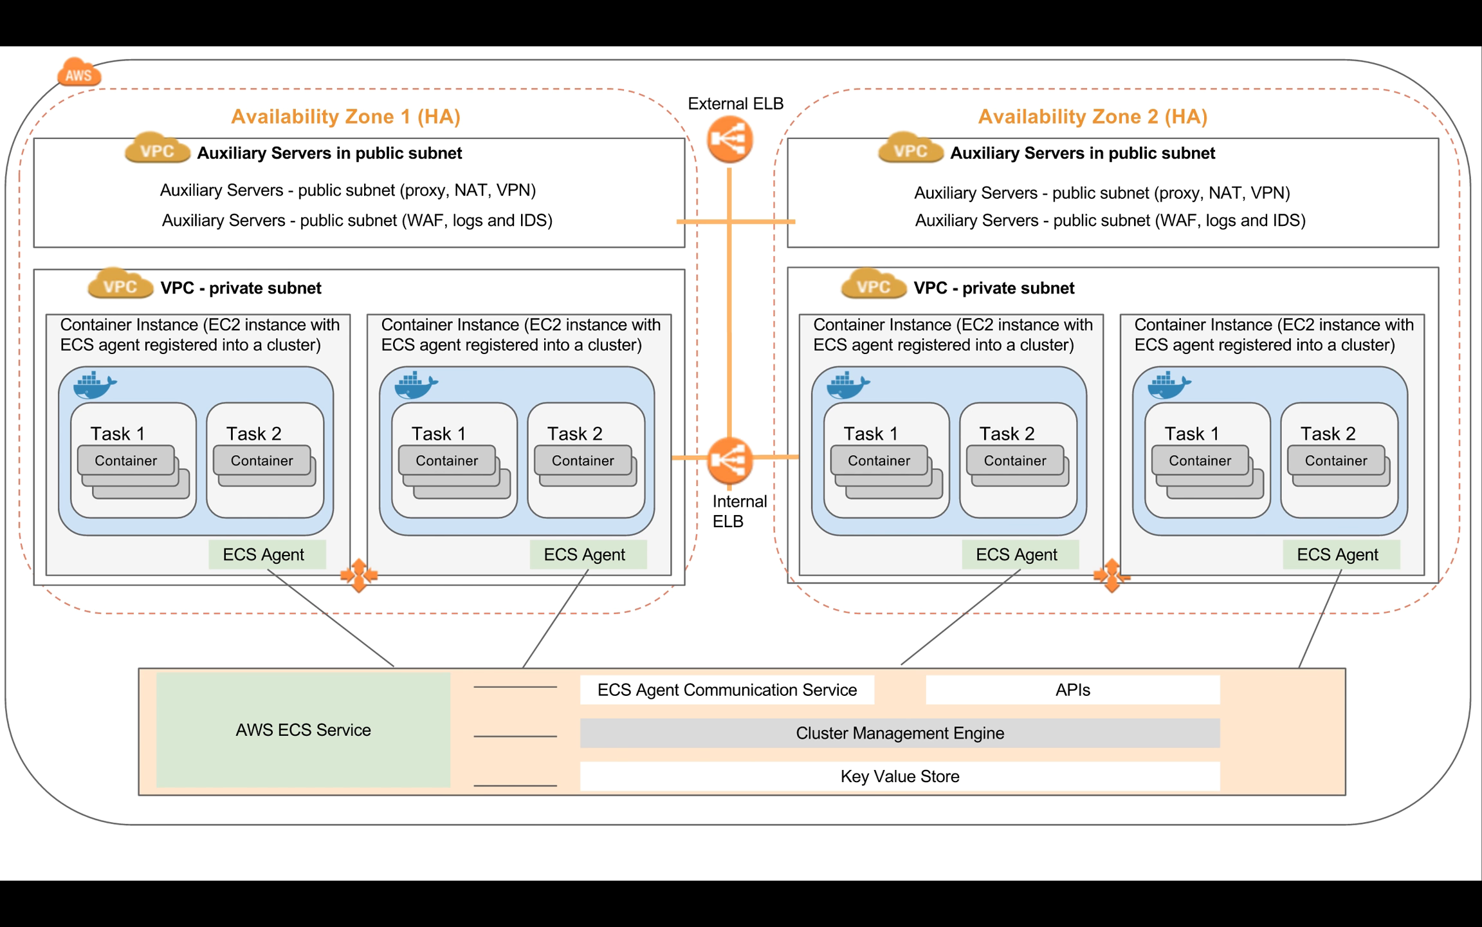
key(Escape)
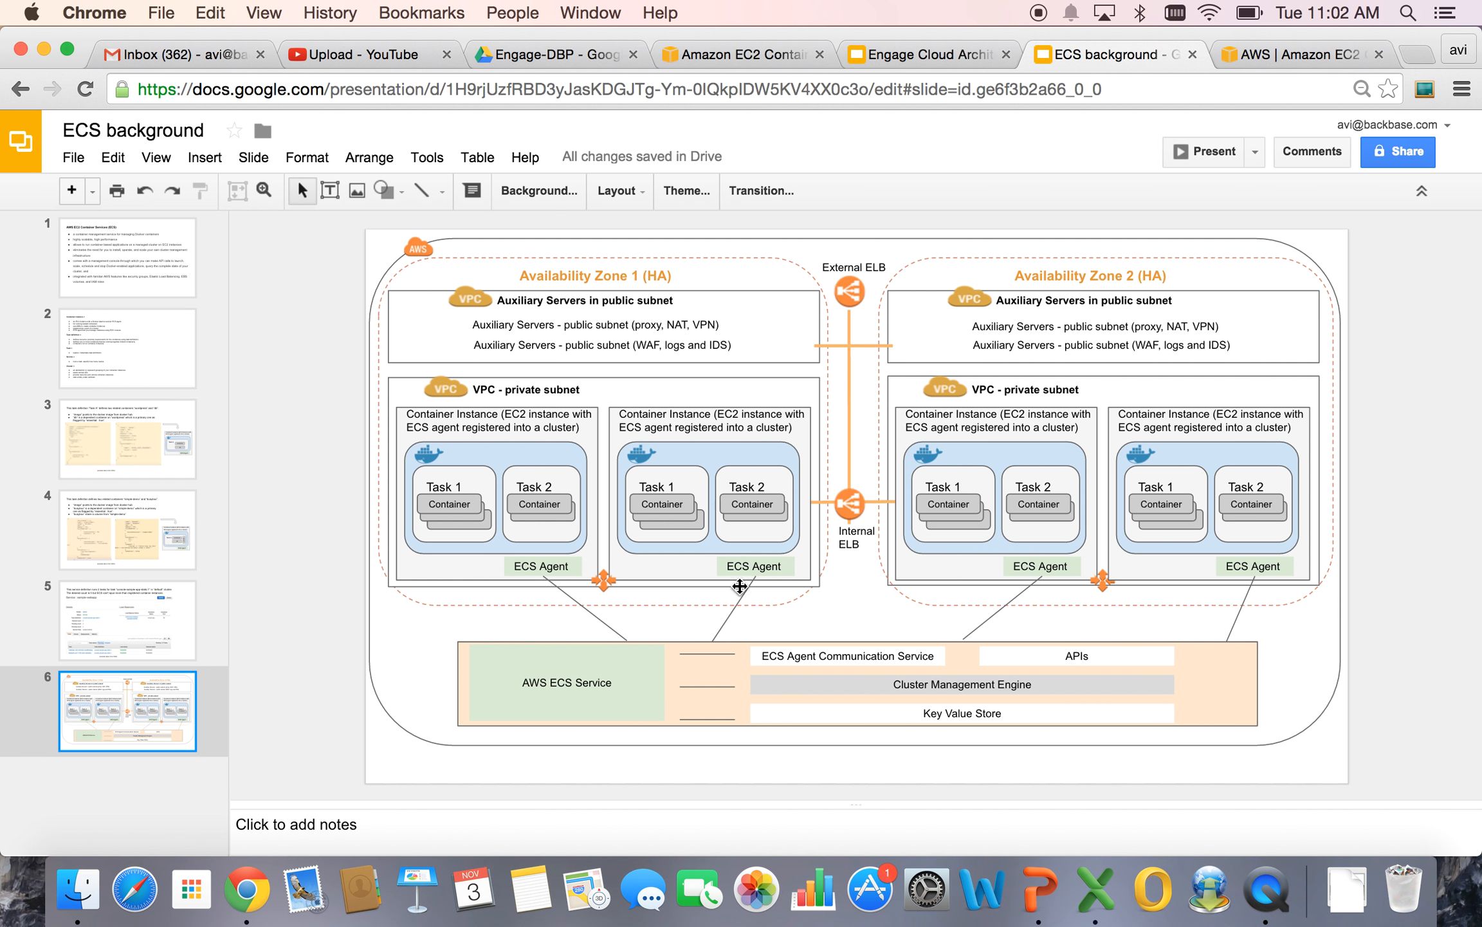
Switch to the AWS console and open the EC2 Container Service.
click(740, 57)
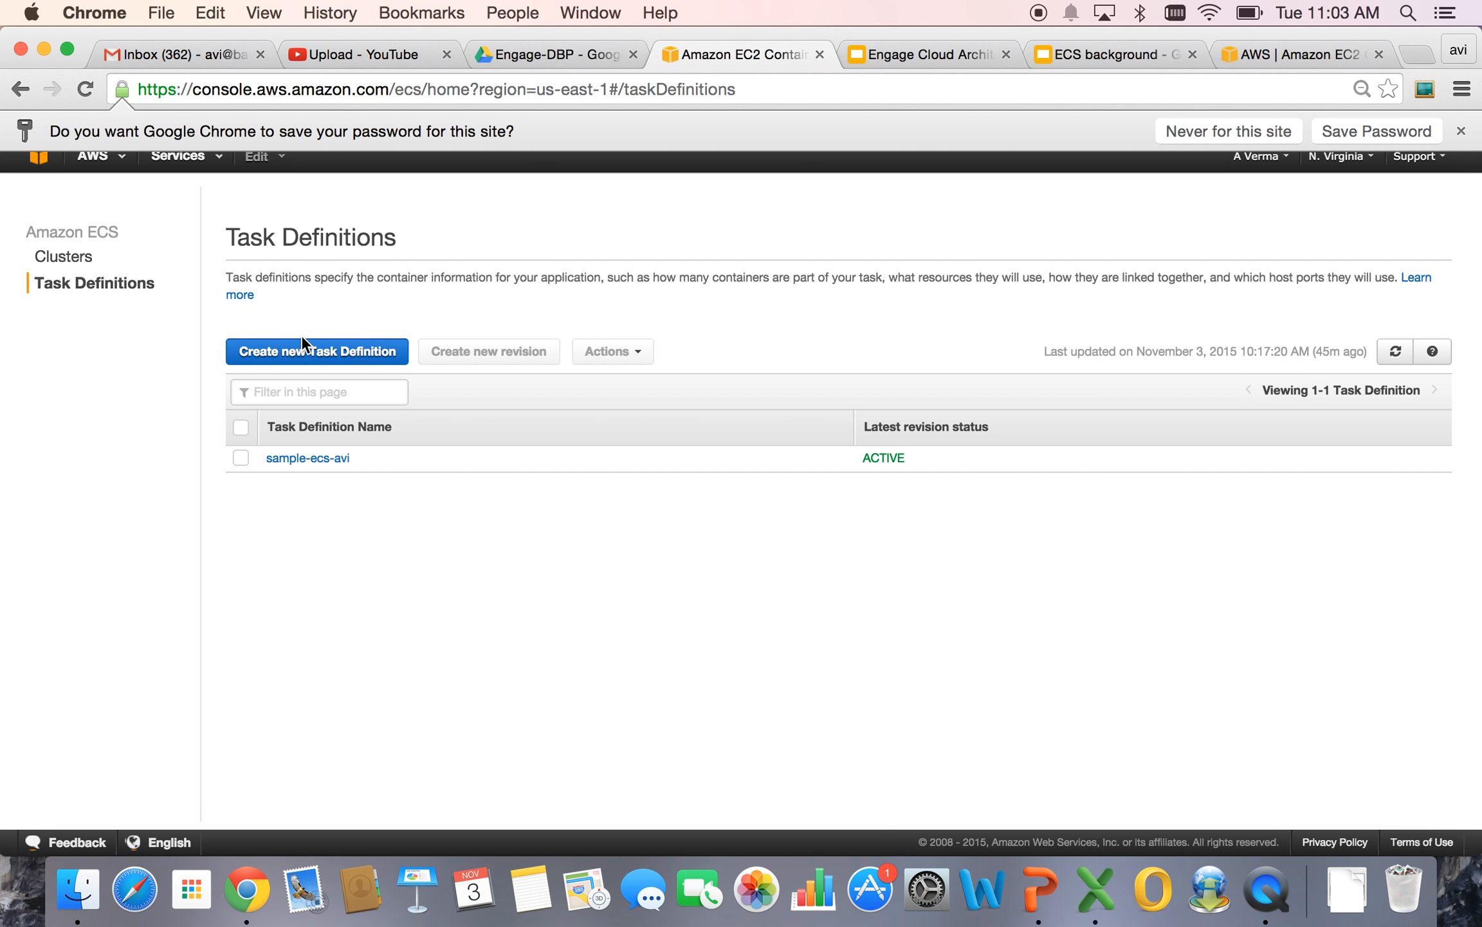
scroll(431, 245, up, 2)
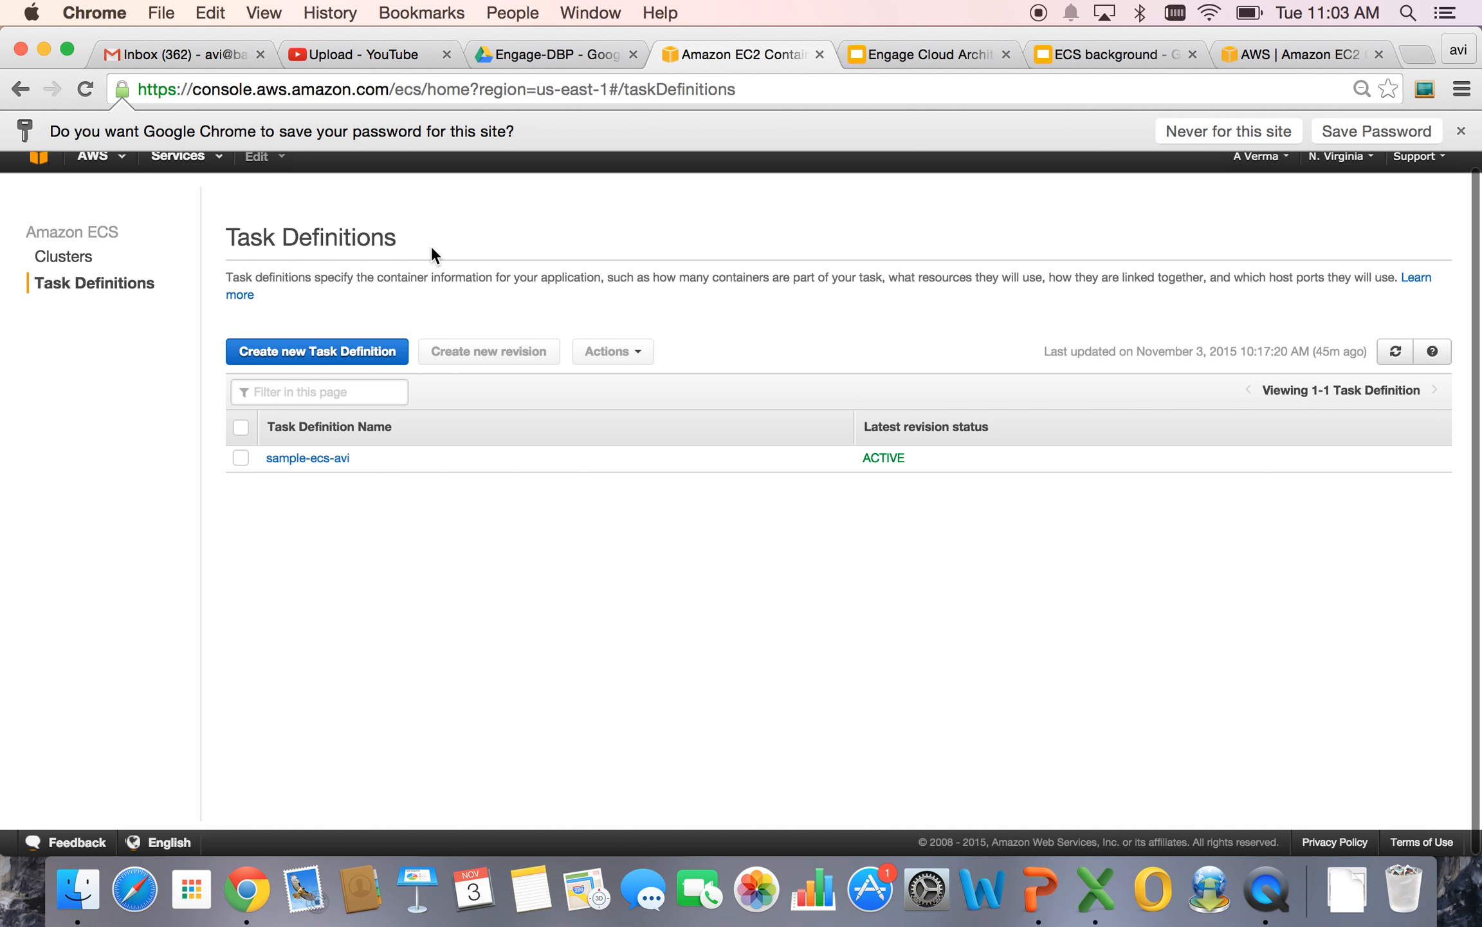
click(186, 171)
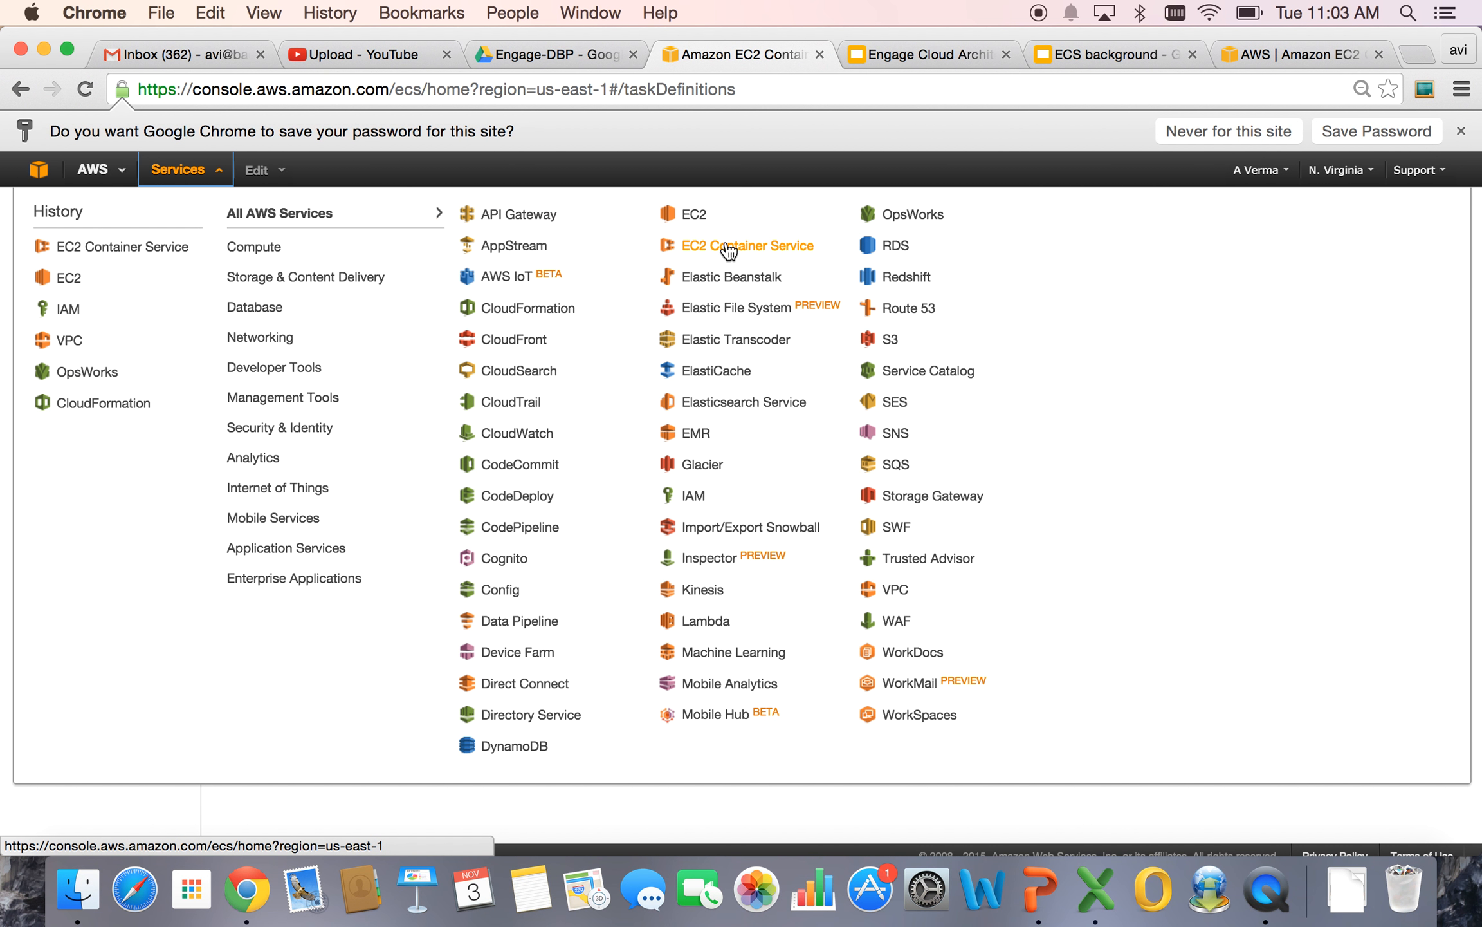
click(766, 250)
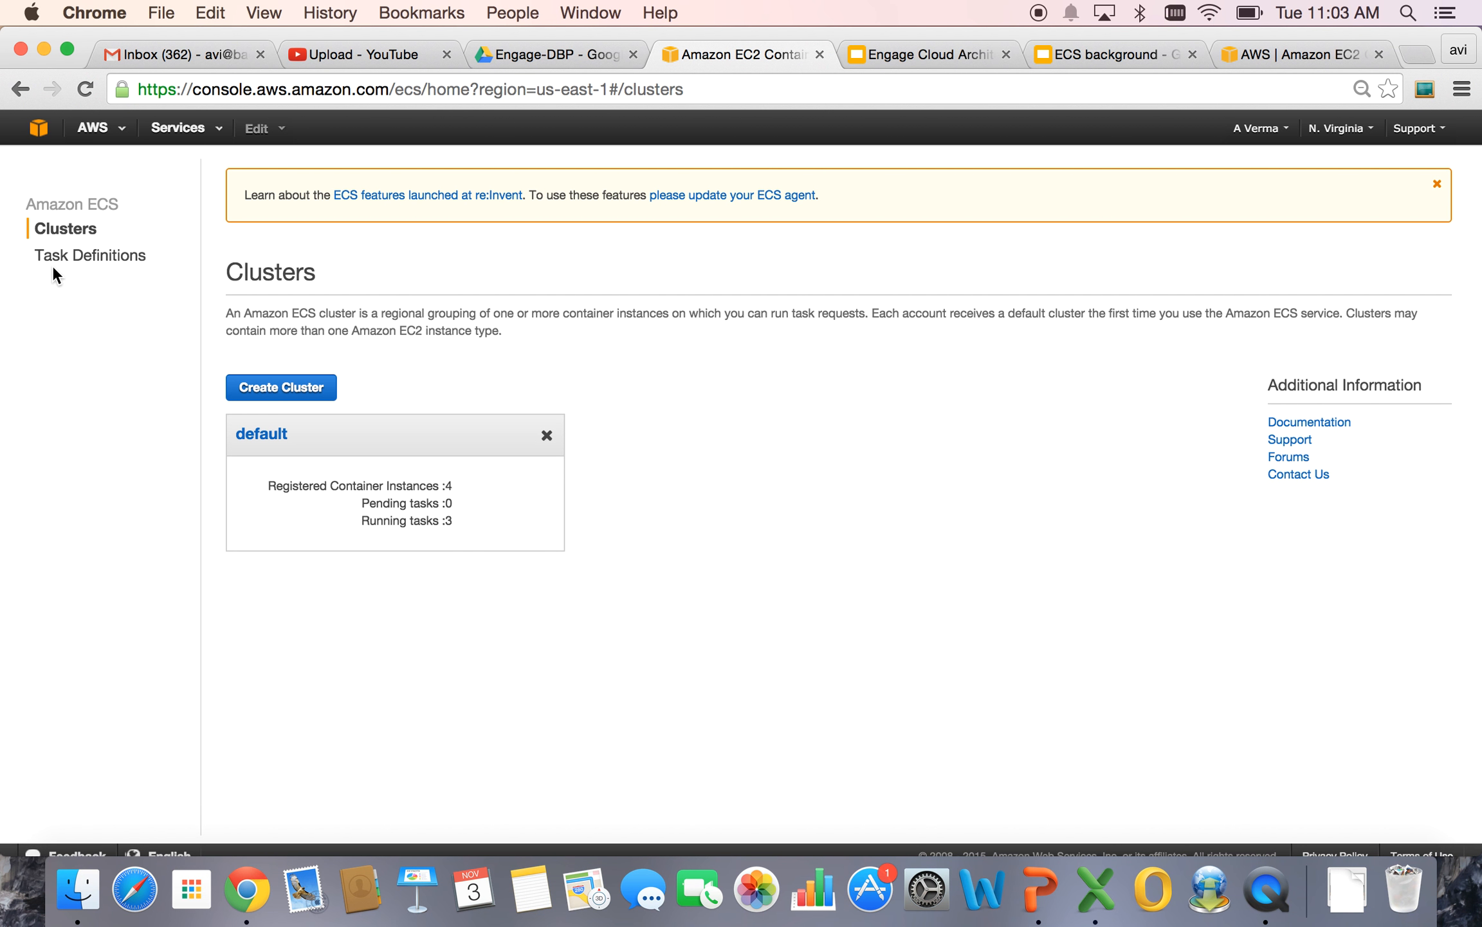
Open revision 1 of the existing sample task definition and review its containers and volumes.
click(77, 265)
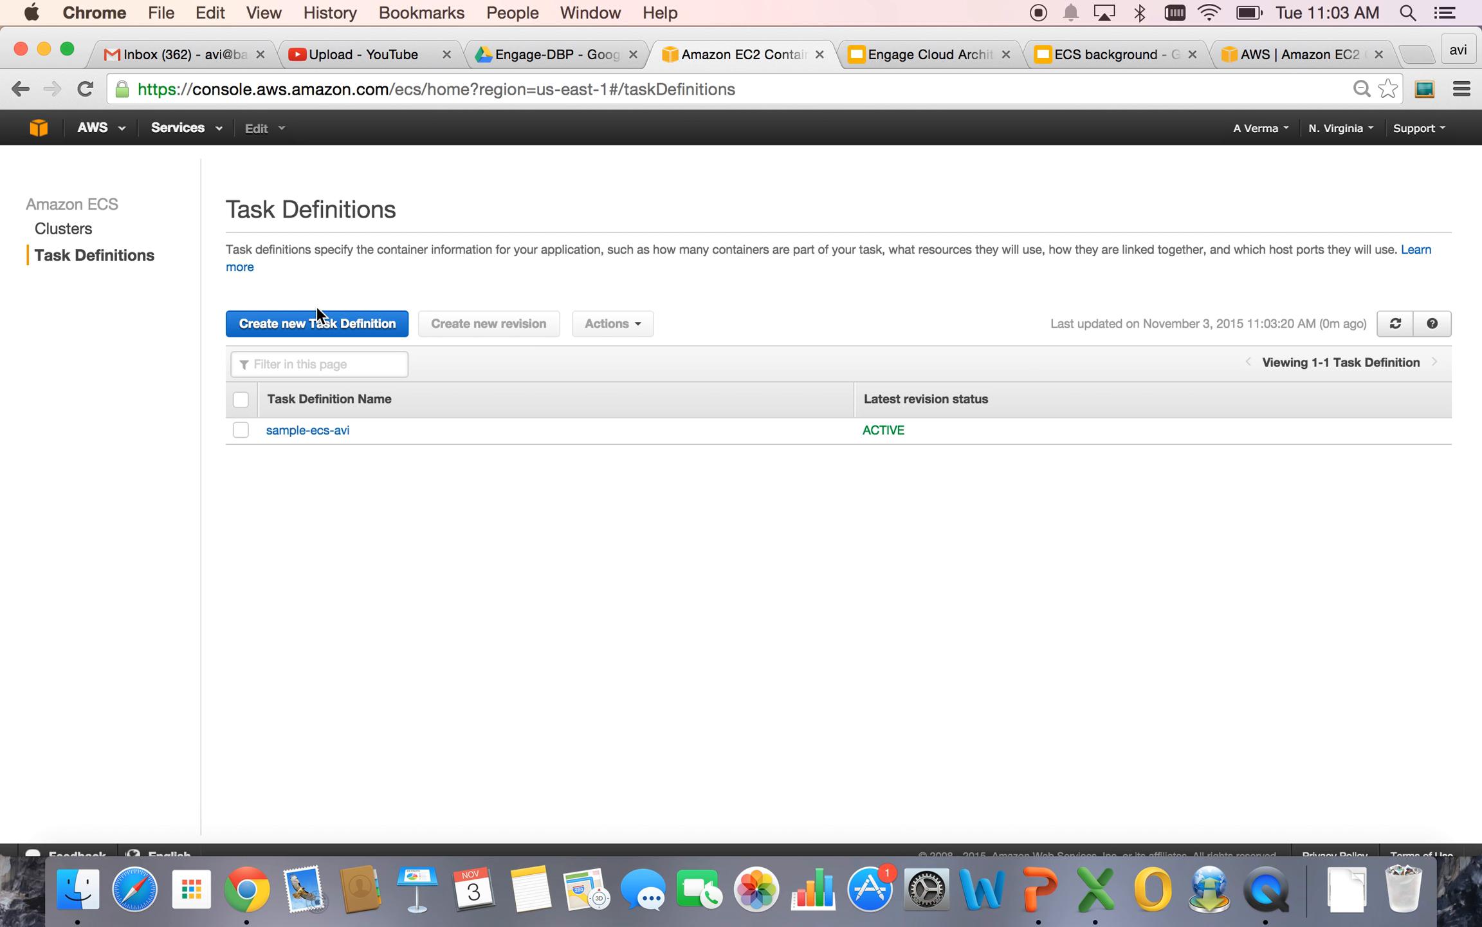
click(303, 436)
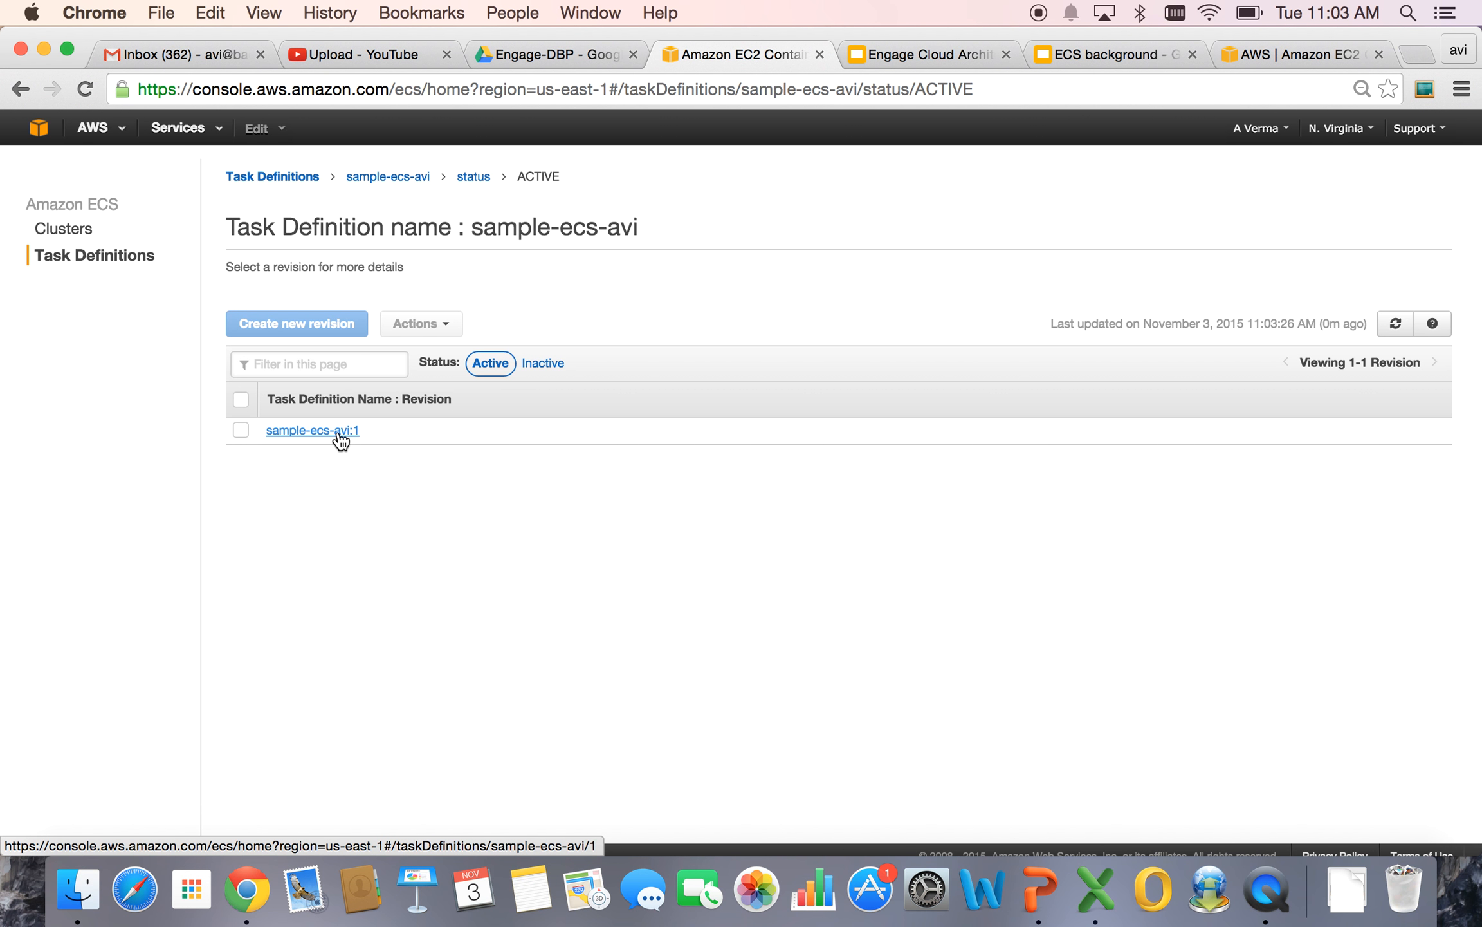
click(340, 440)
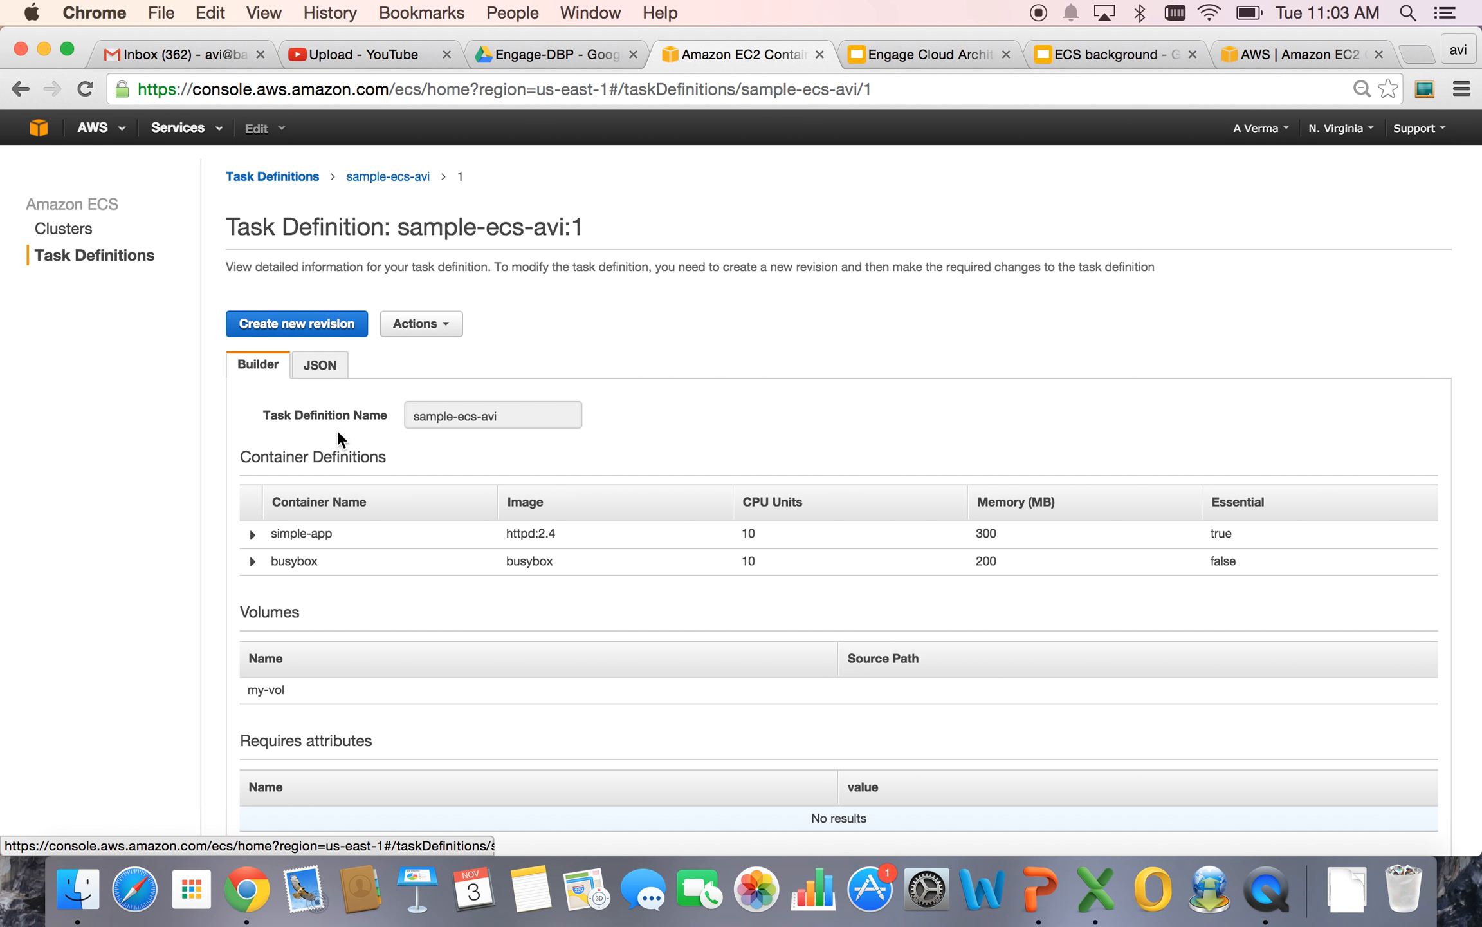
scroll(377, 496, down, 2)
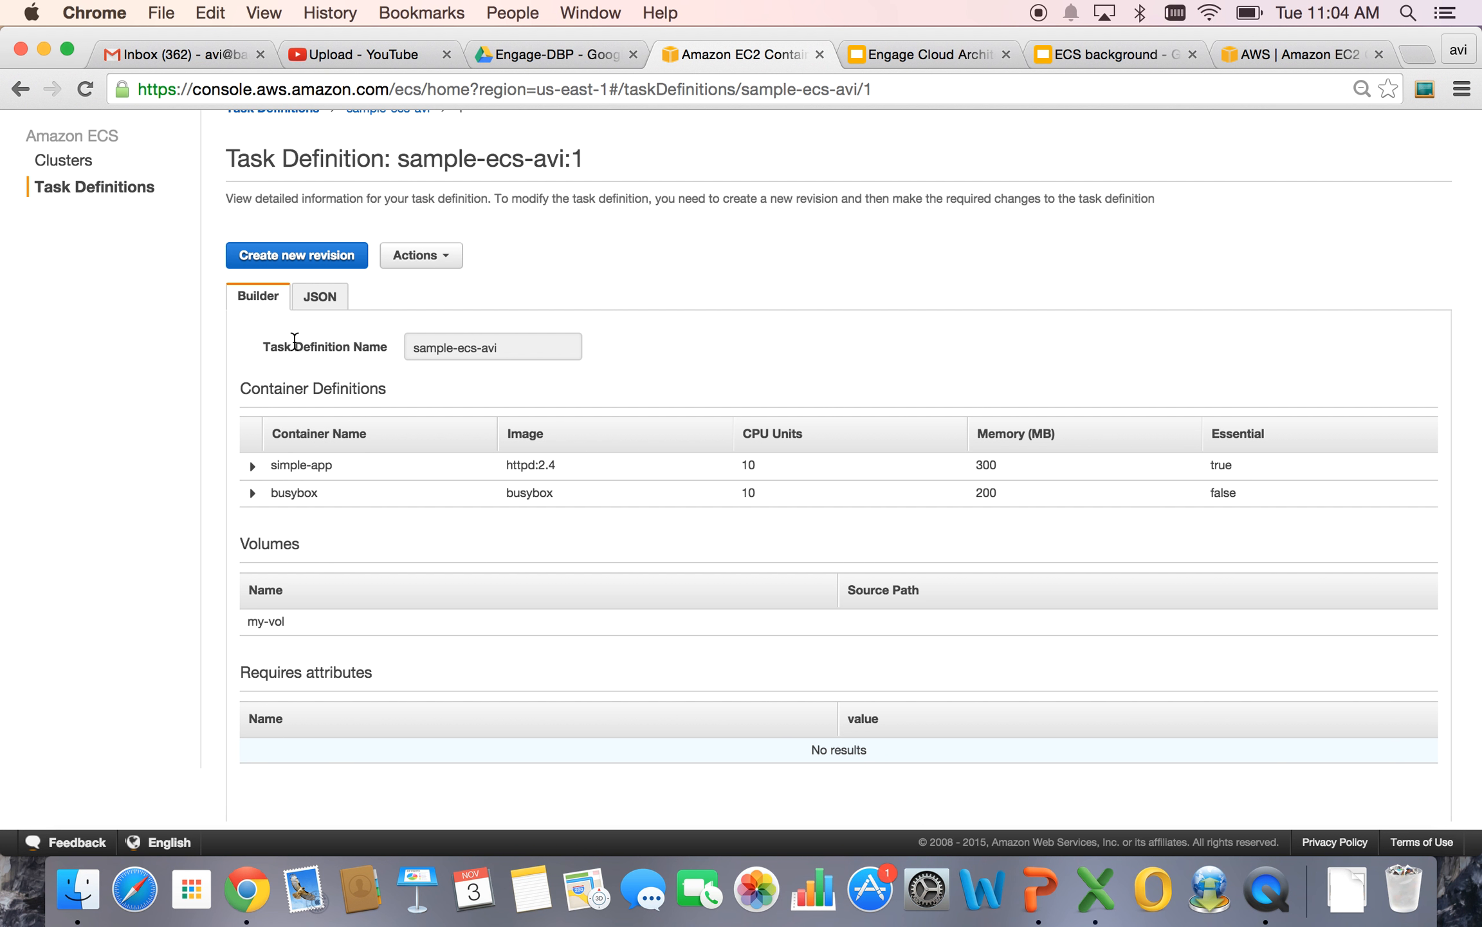
Examine the sample task definition's JSON and return to its builder view.
click(321, 307)
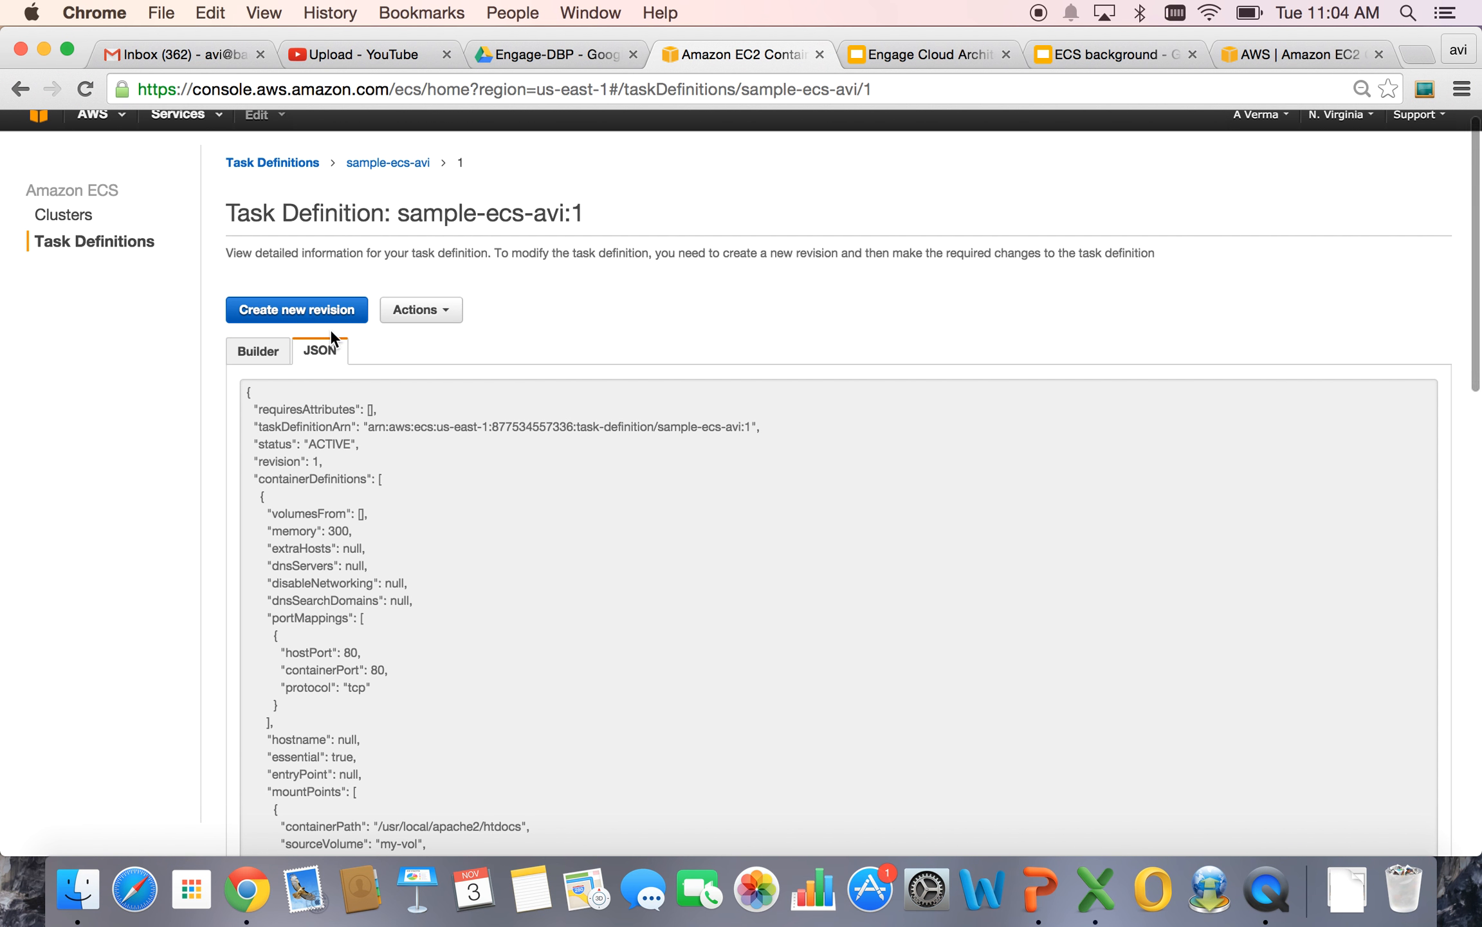
scroll(500, 521, down, 2)
scroll(501, 522, down, 10)
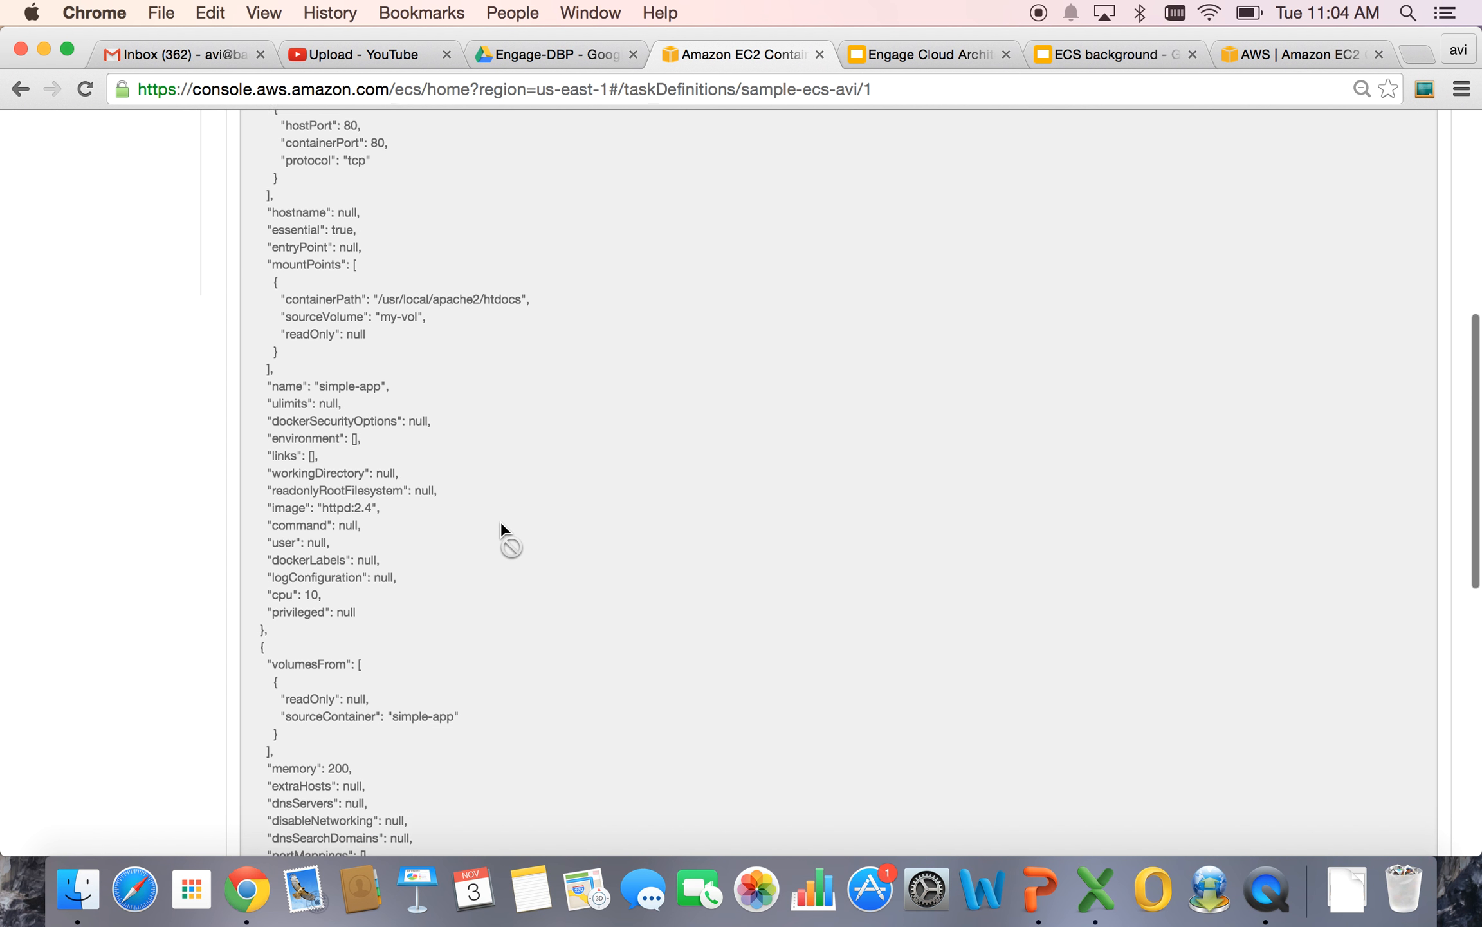
scroll(500, 521, up, 12)
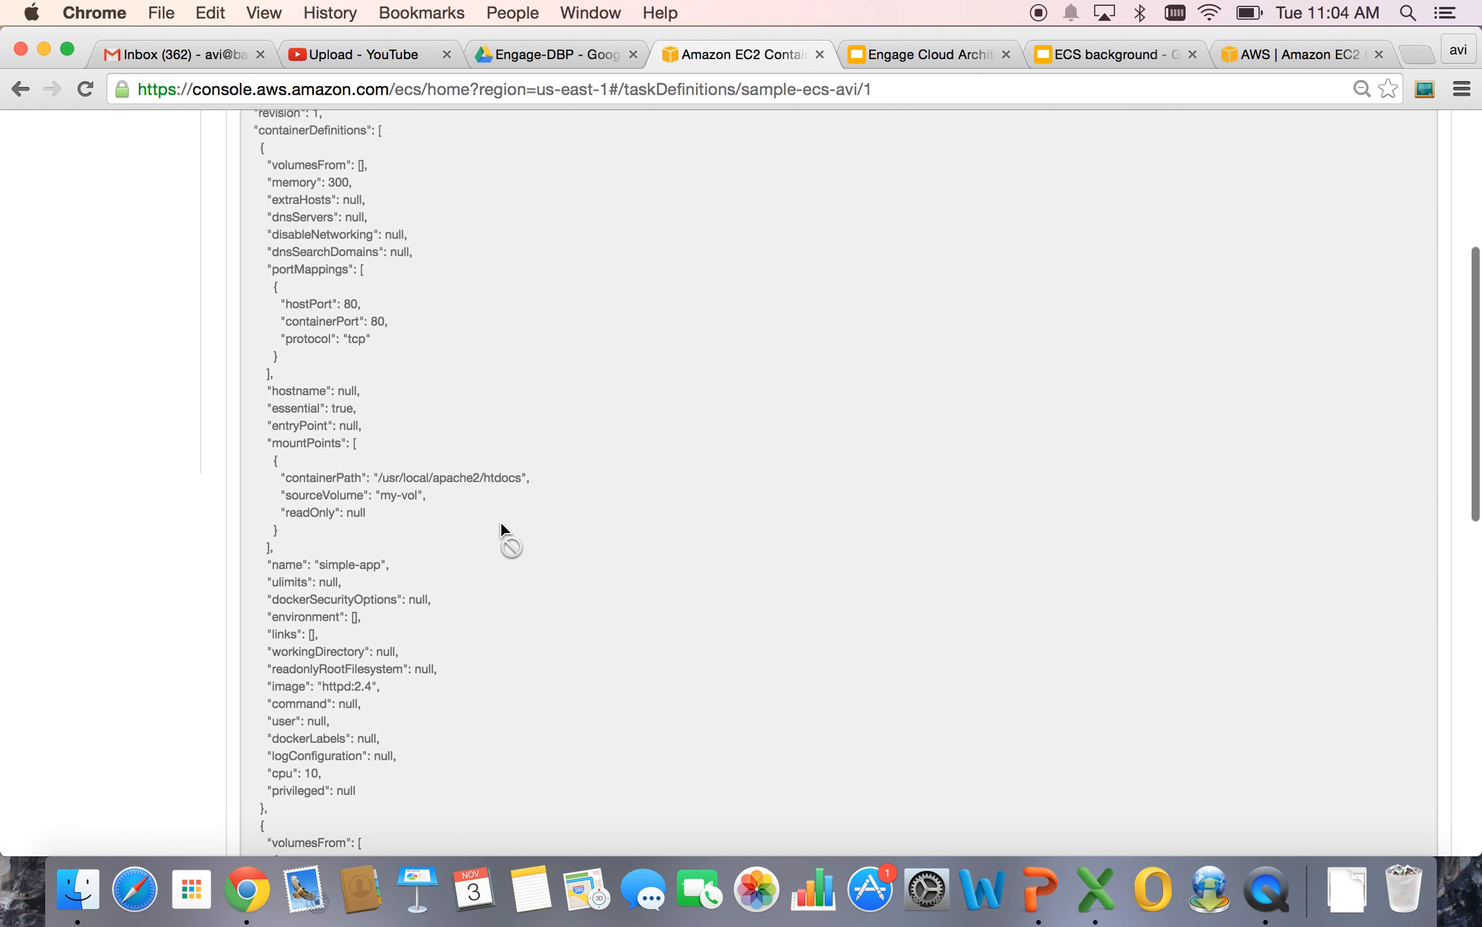
click(256, 372)
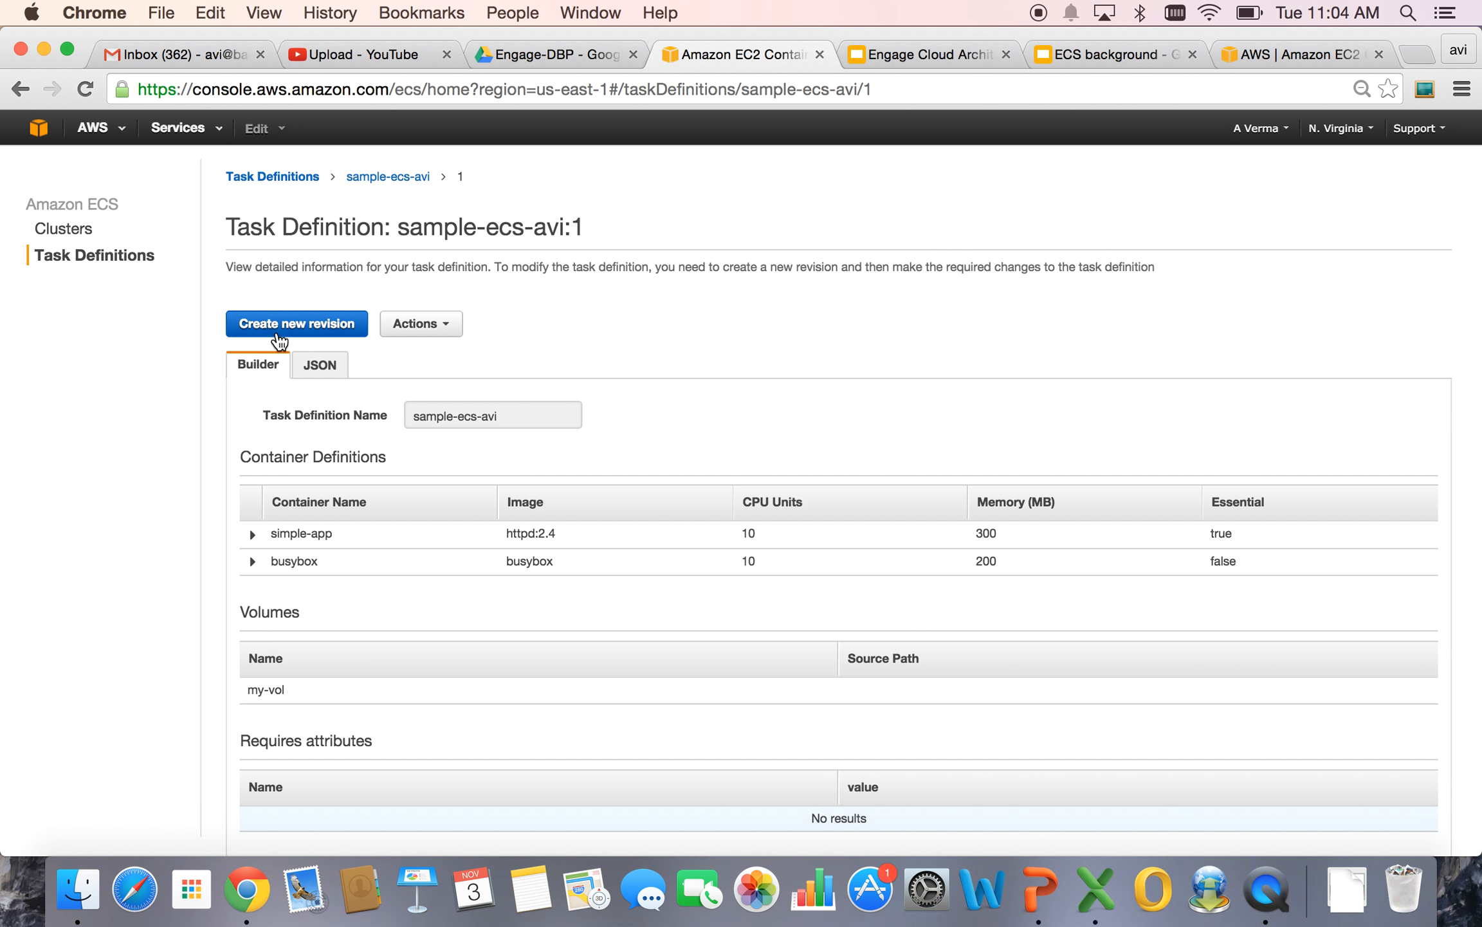
scroll(490, 502, down, 2)
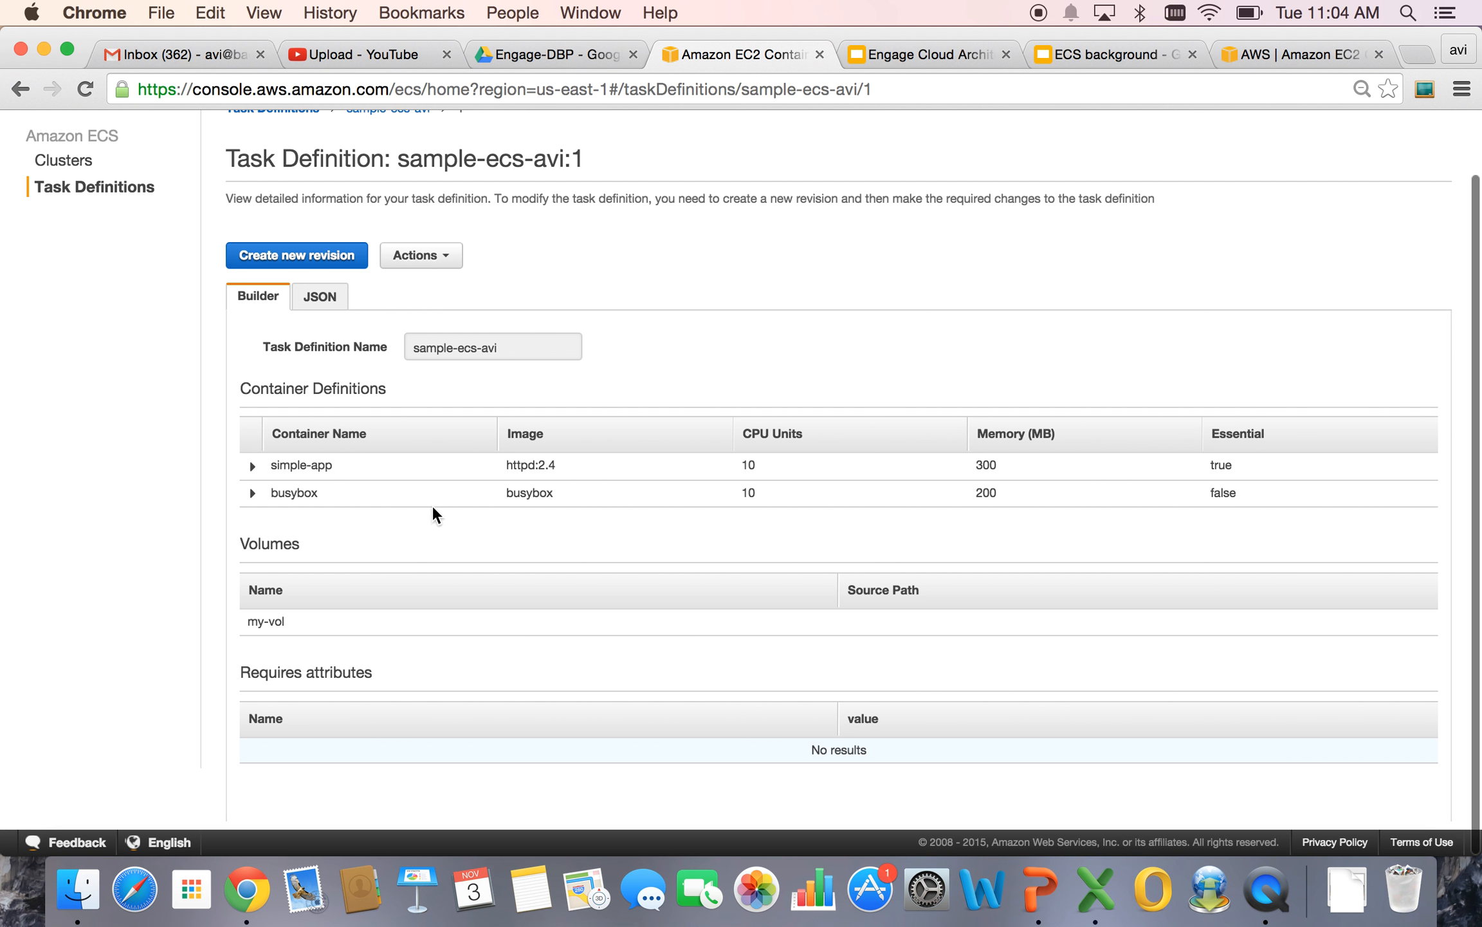
scroll(461, 530, up, 2)
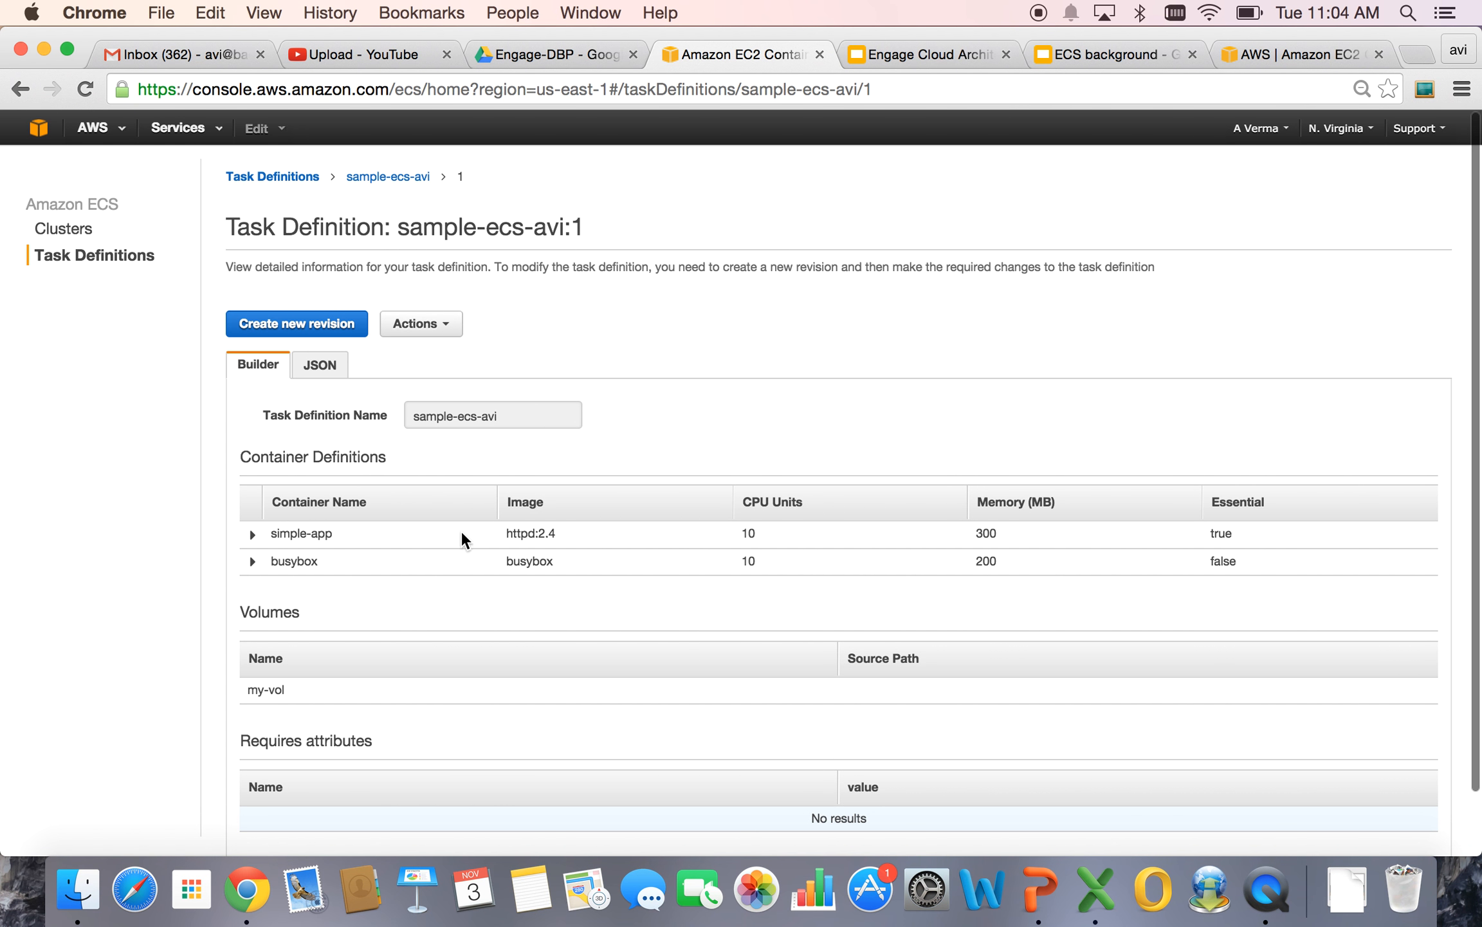
Start a new task definition and name it test-esc-task.
click(103, 256)
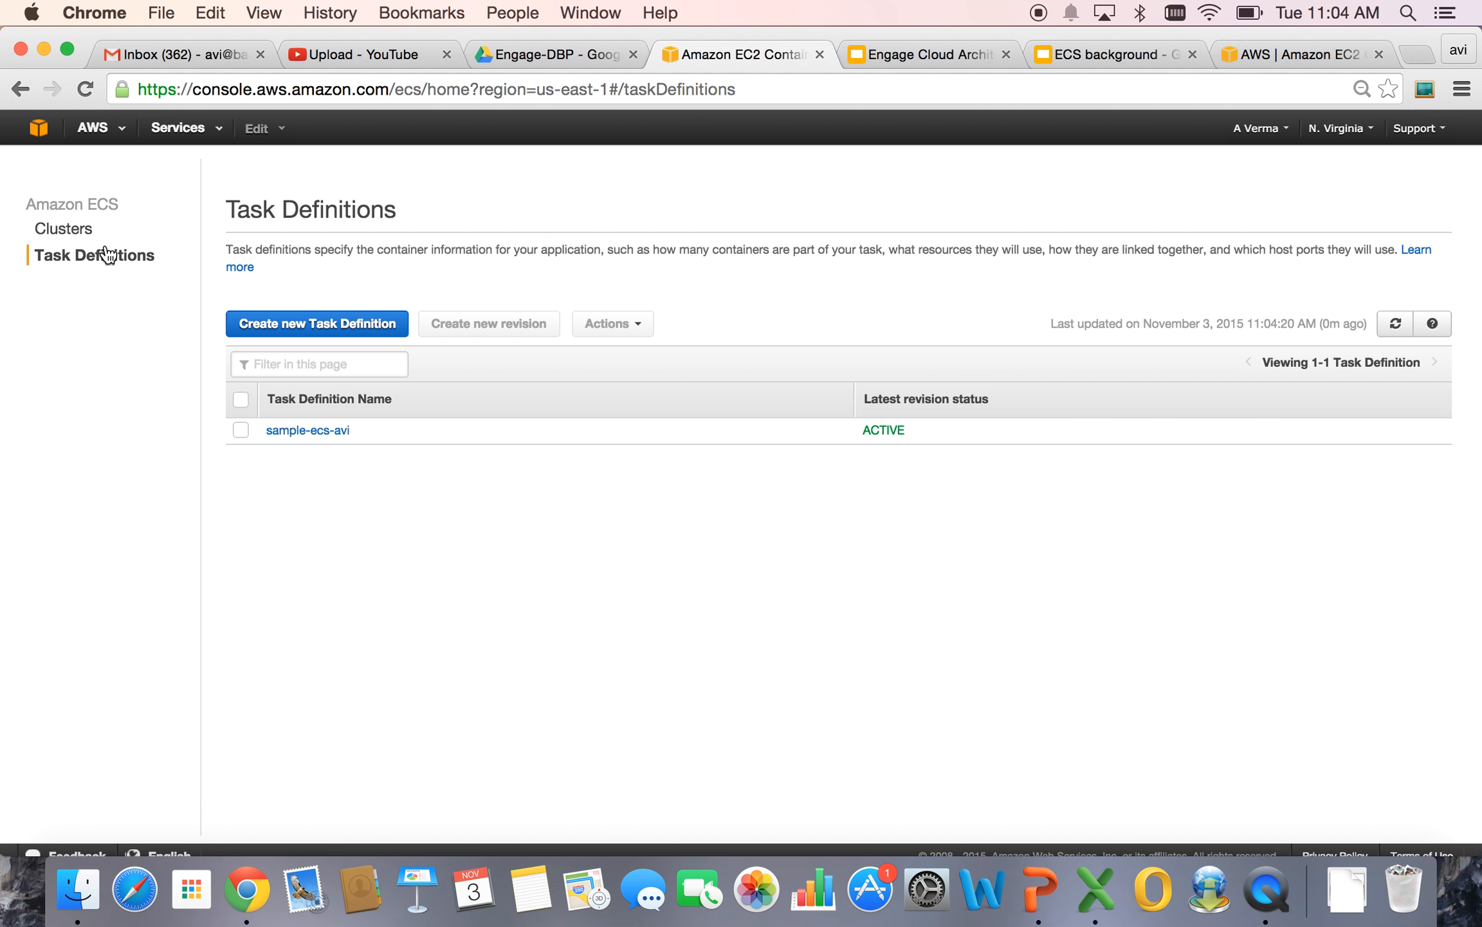
click(294, 325)
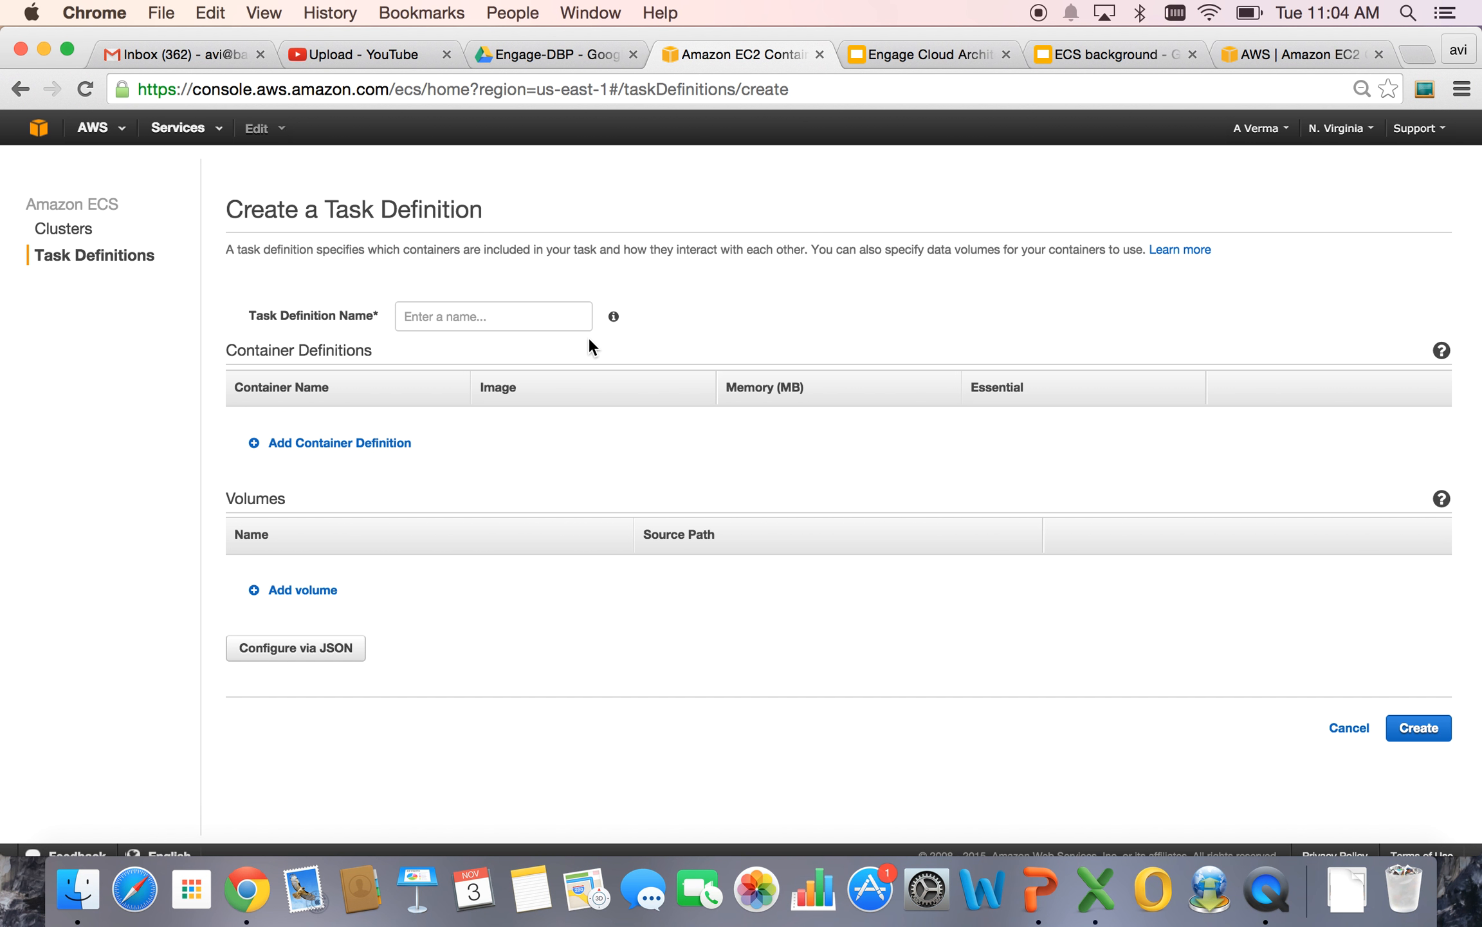
click(504, 317)
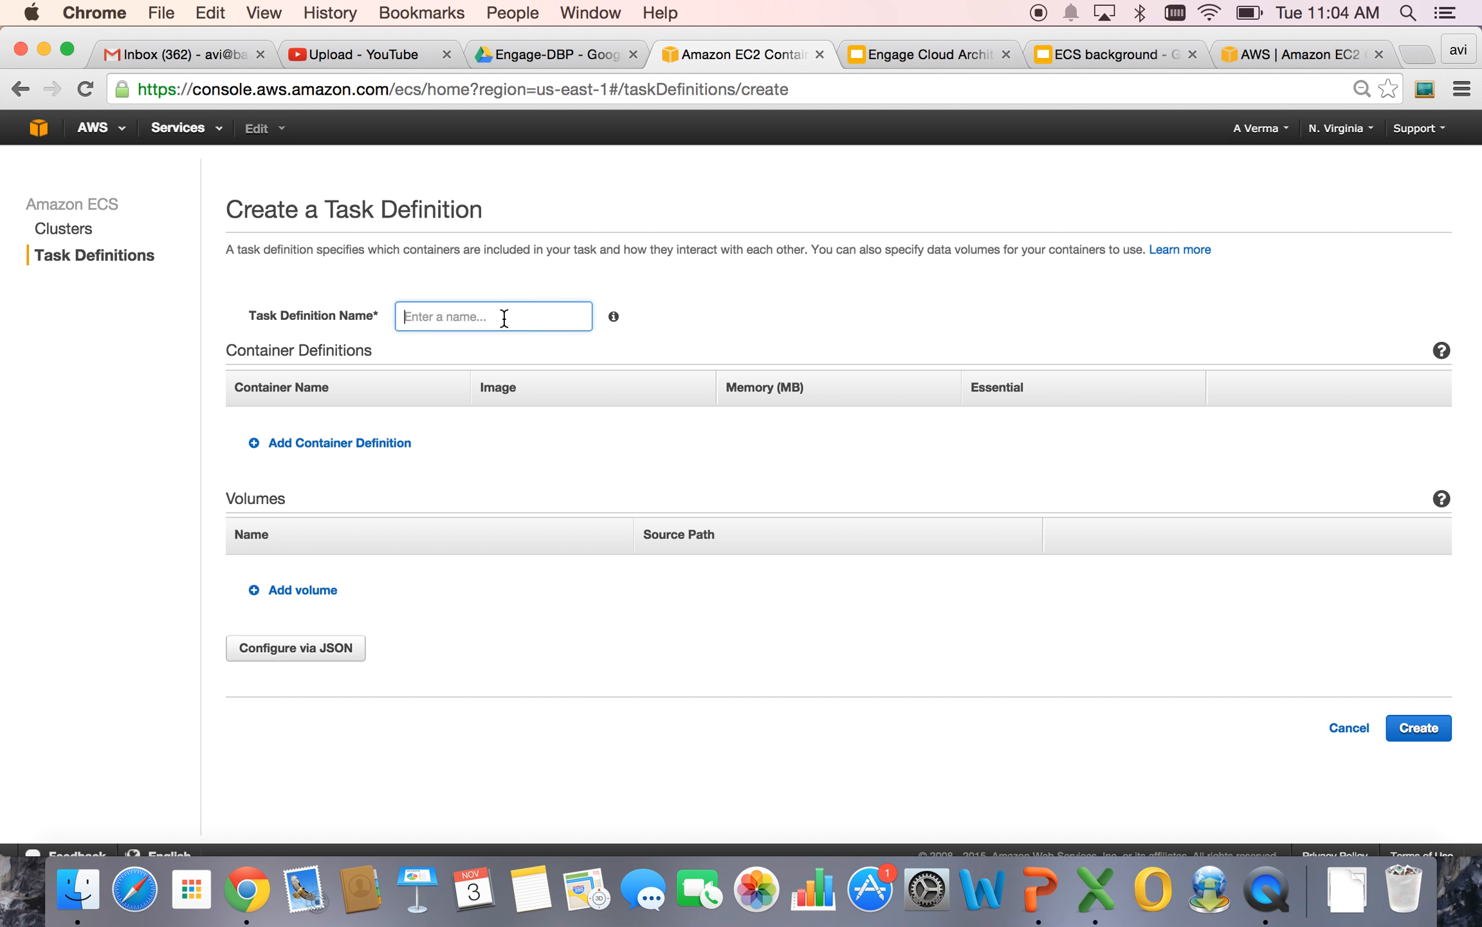
text(test-)
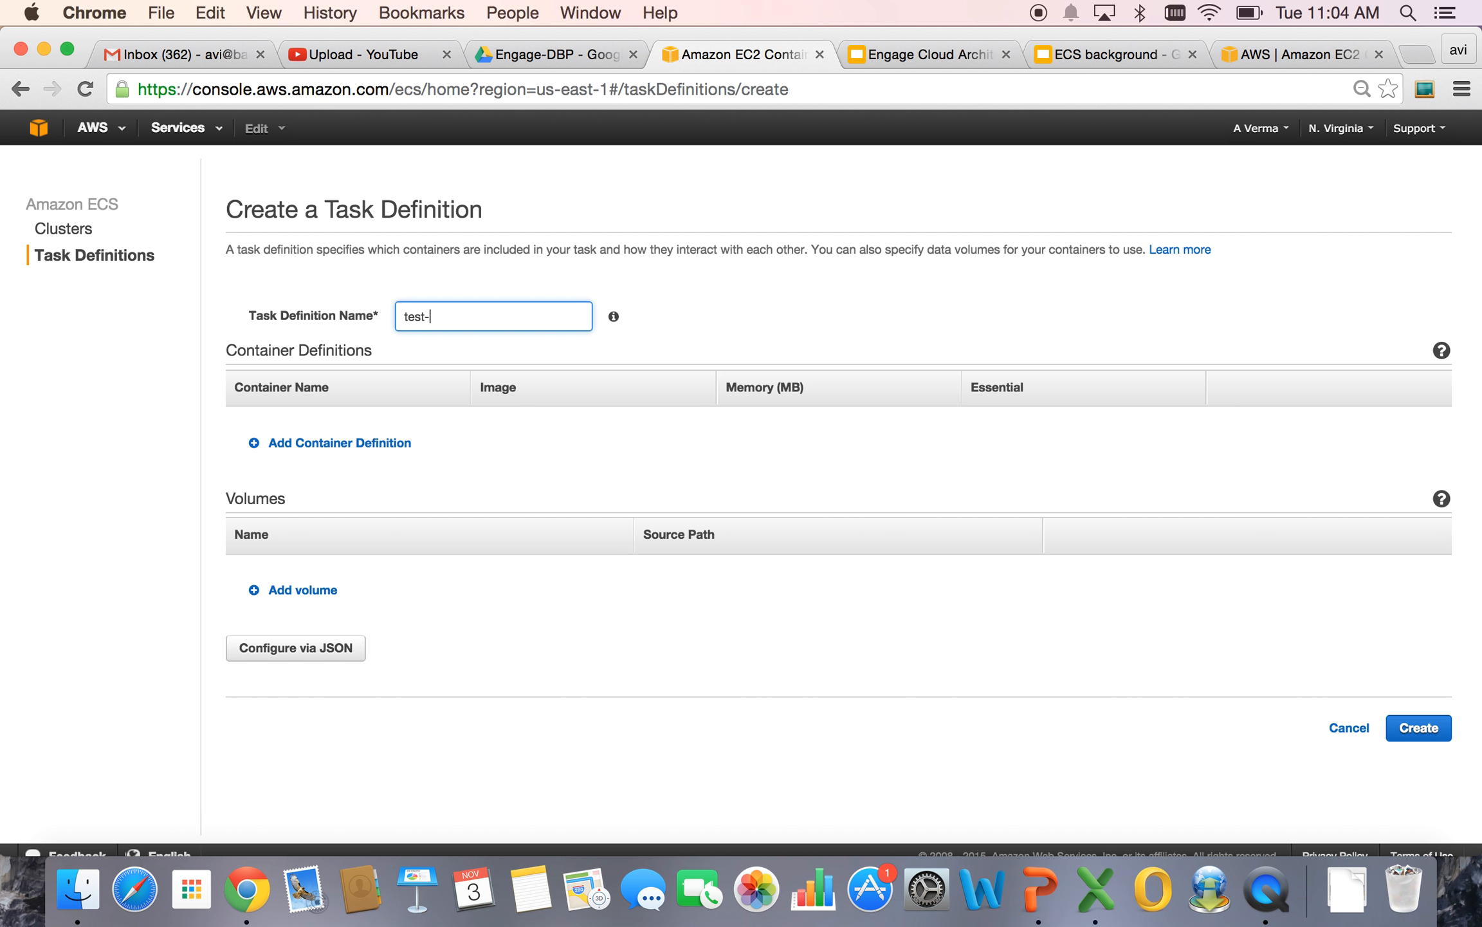
text(esc-task)
Start adding a container definition to the task and expand its advanced container configuration.
click(256, 447)
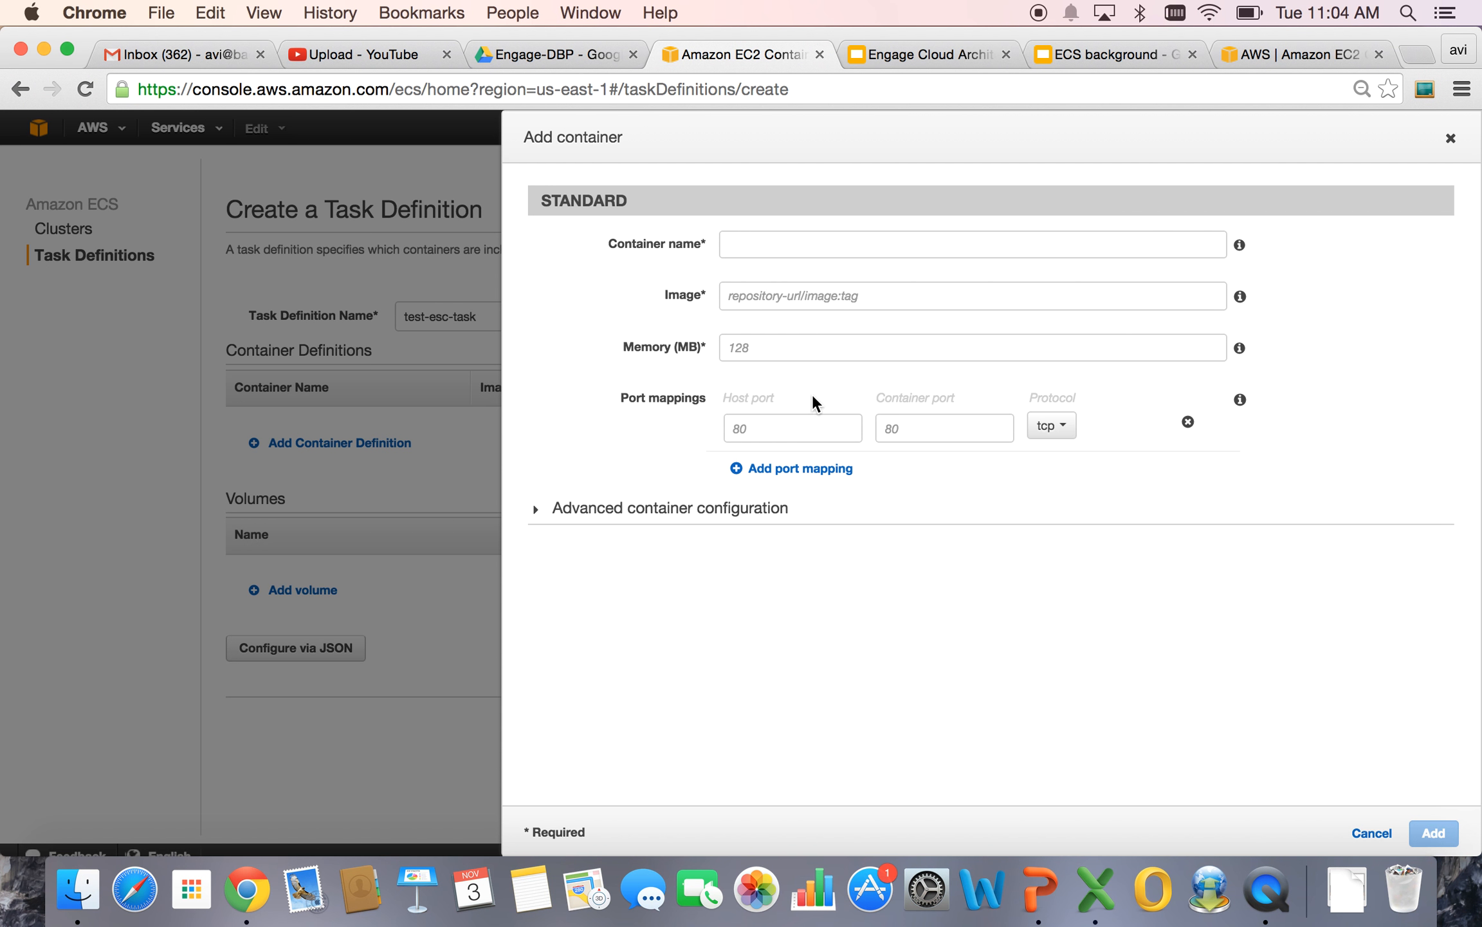
click(539, 513)
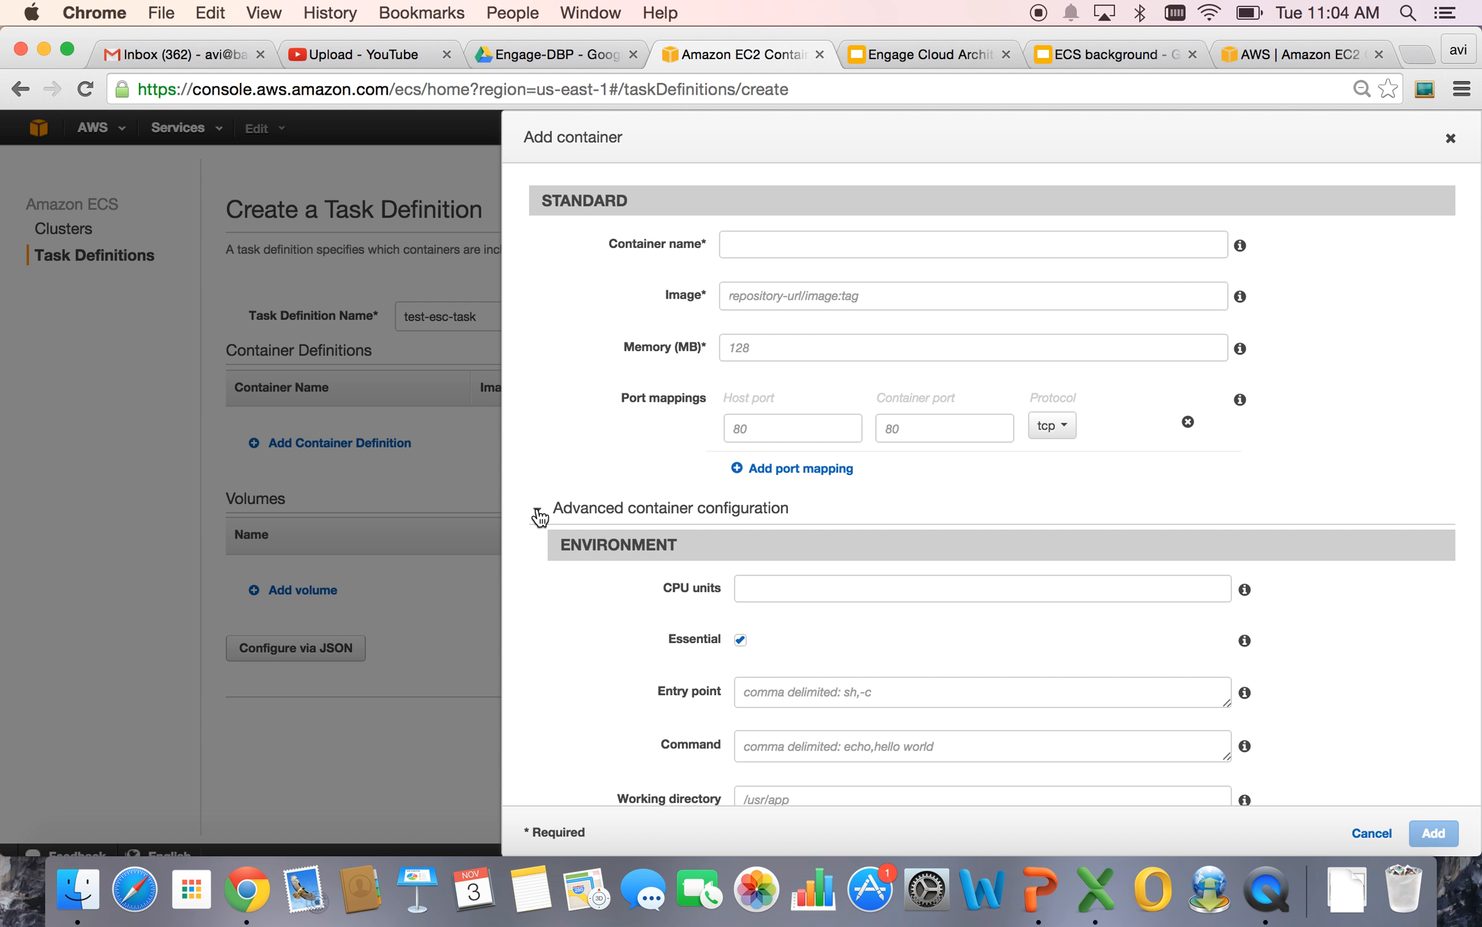
scroll(903, 581, down, 2)
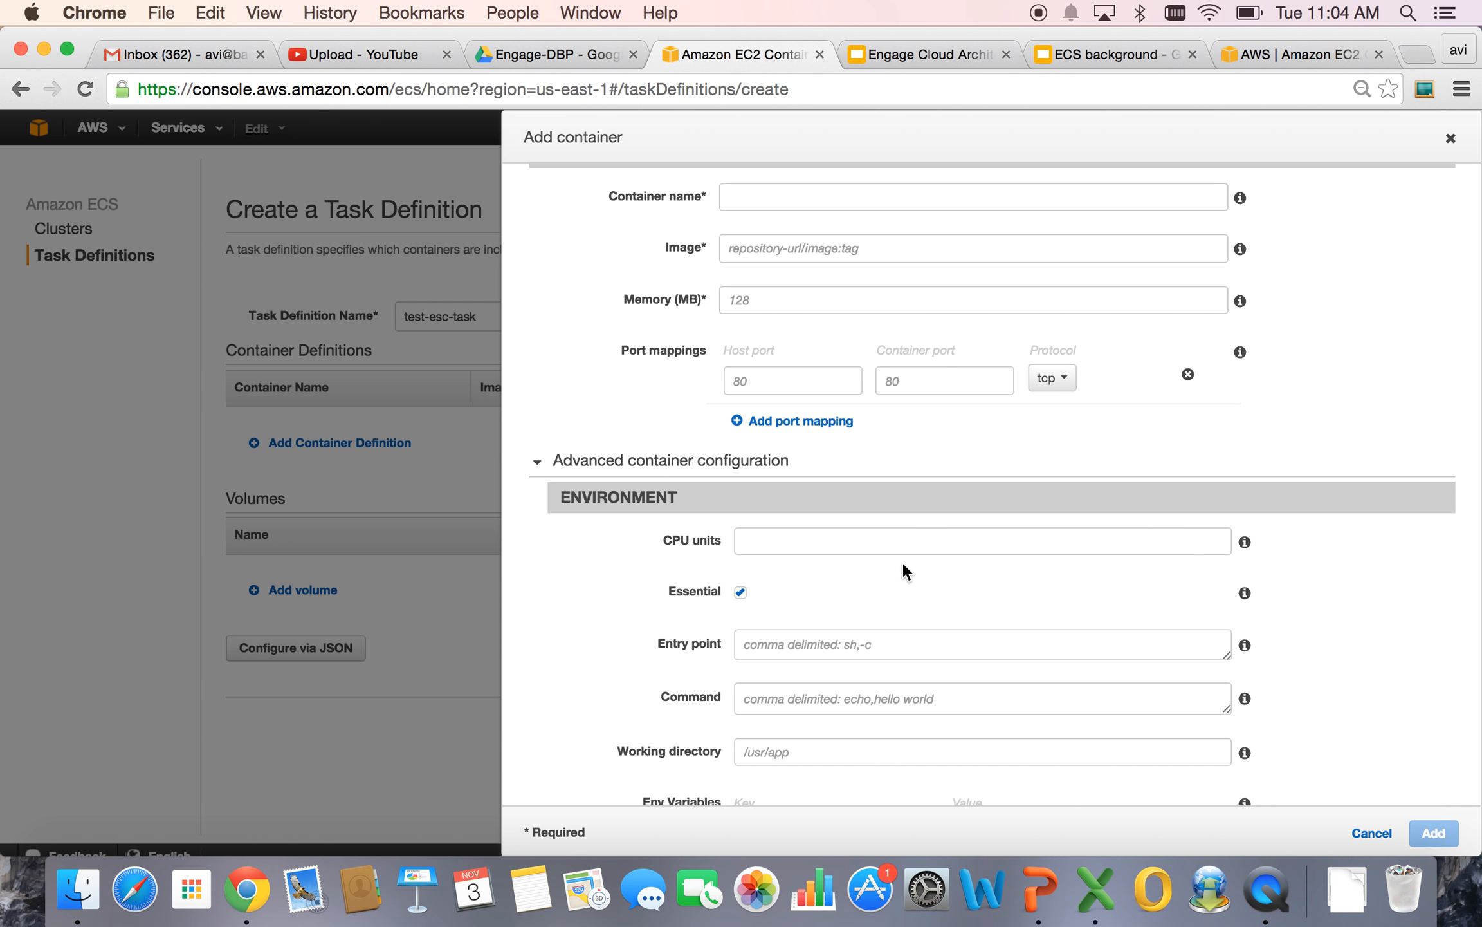
click(762, 202)
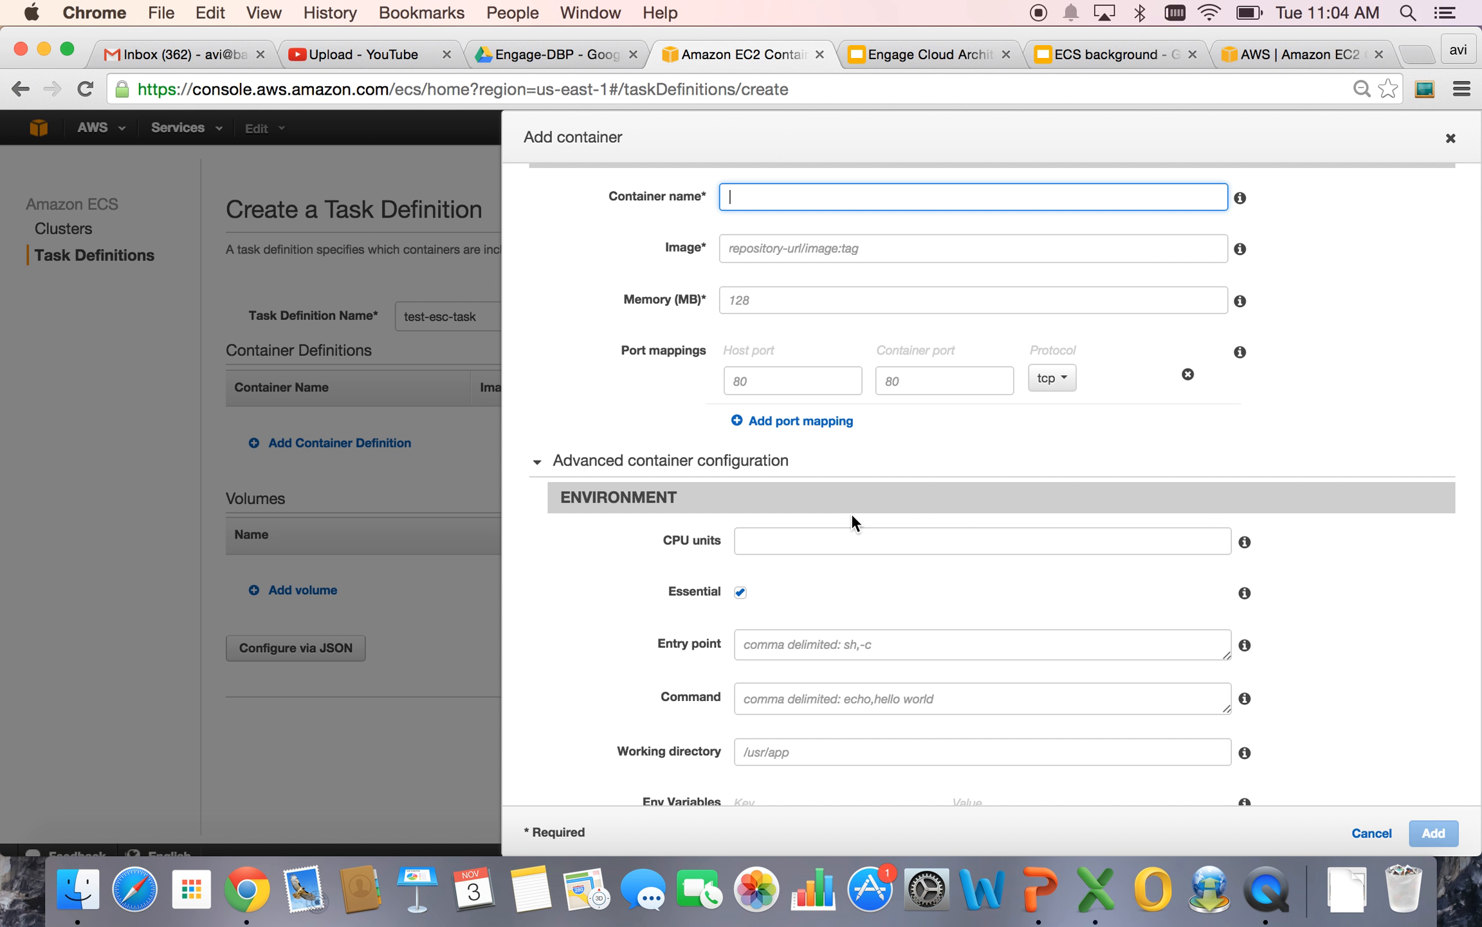
Examine the container's environment, network, storage and logging, security, resource limit and Docker label settings.
scroll(851, 513, down, 1)
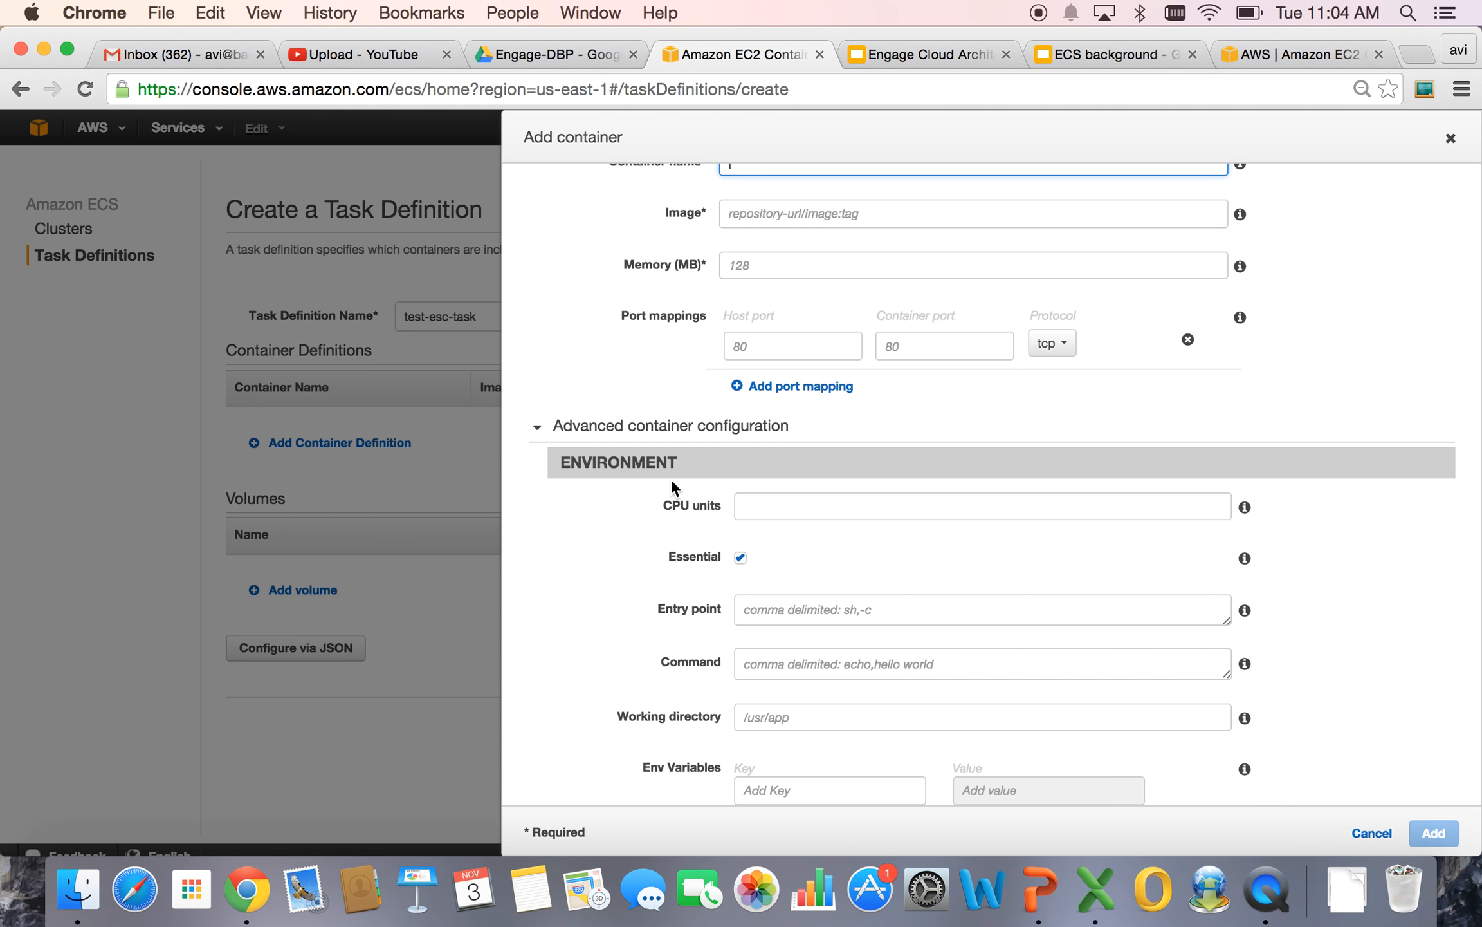
scroll(798, 644, down, 2)
scroll(798, 644, down, 2)
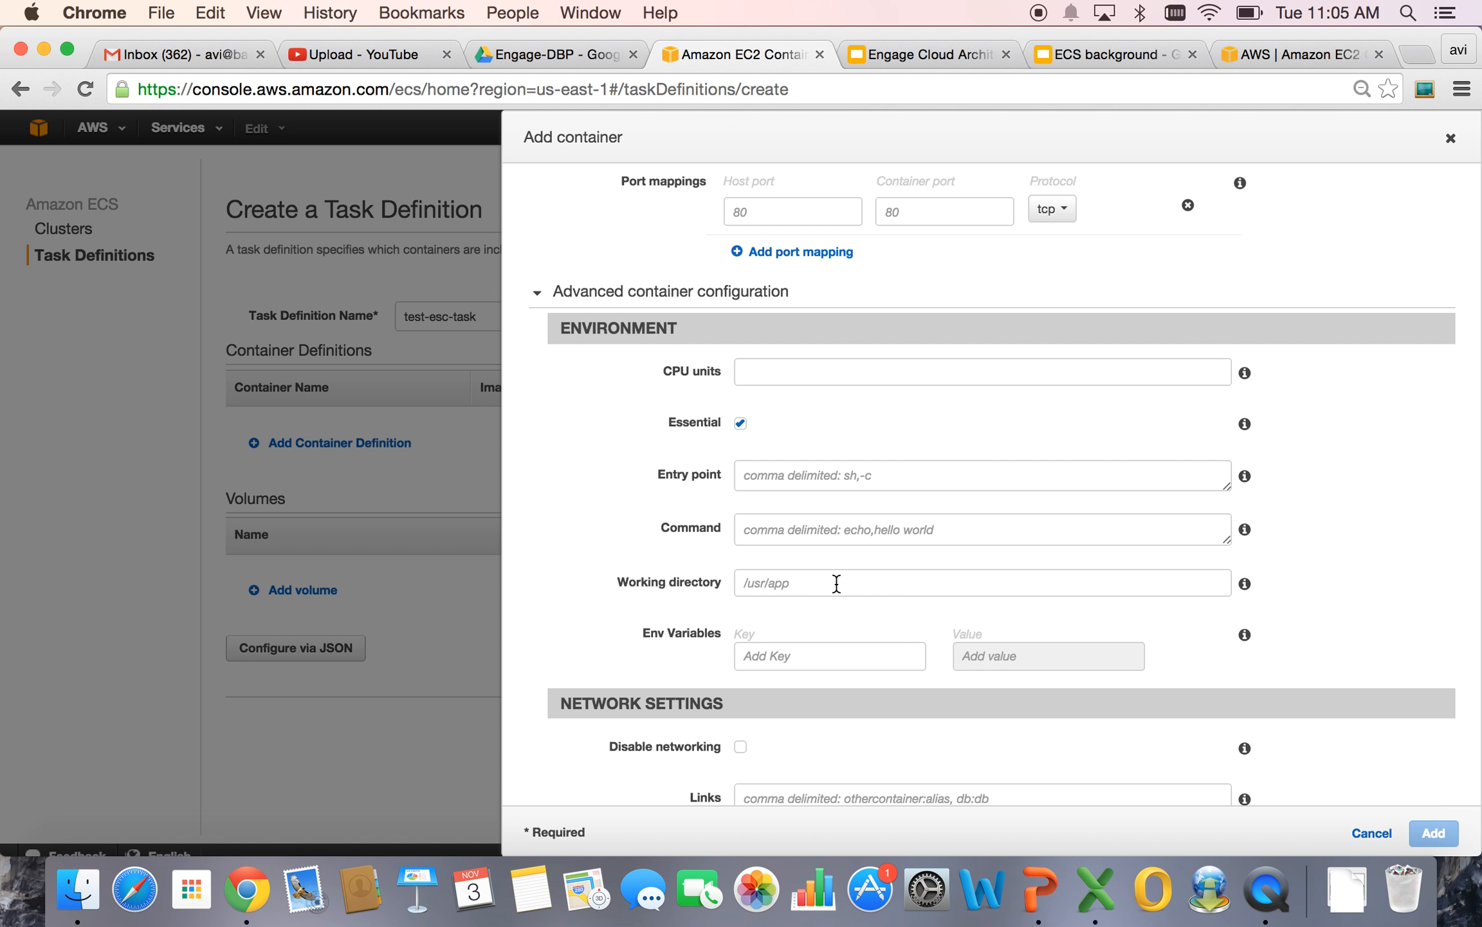
scroll(836, 583, down, 2)
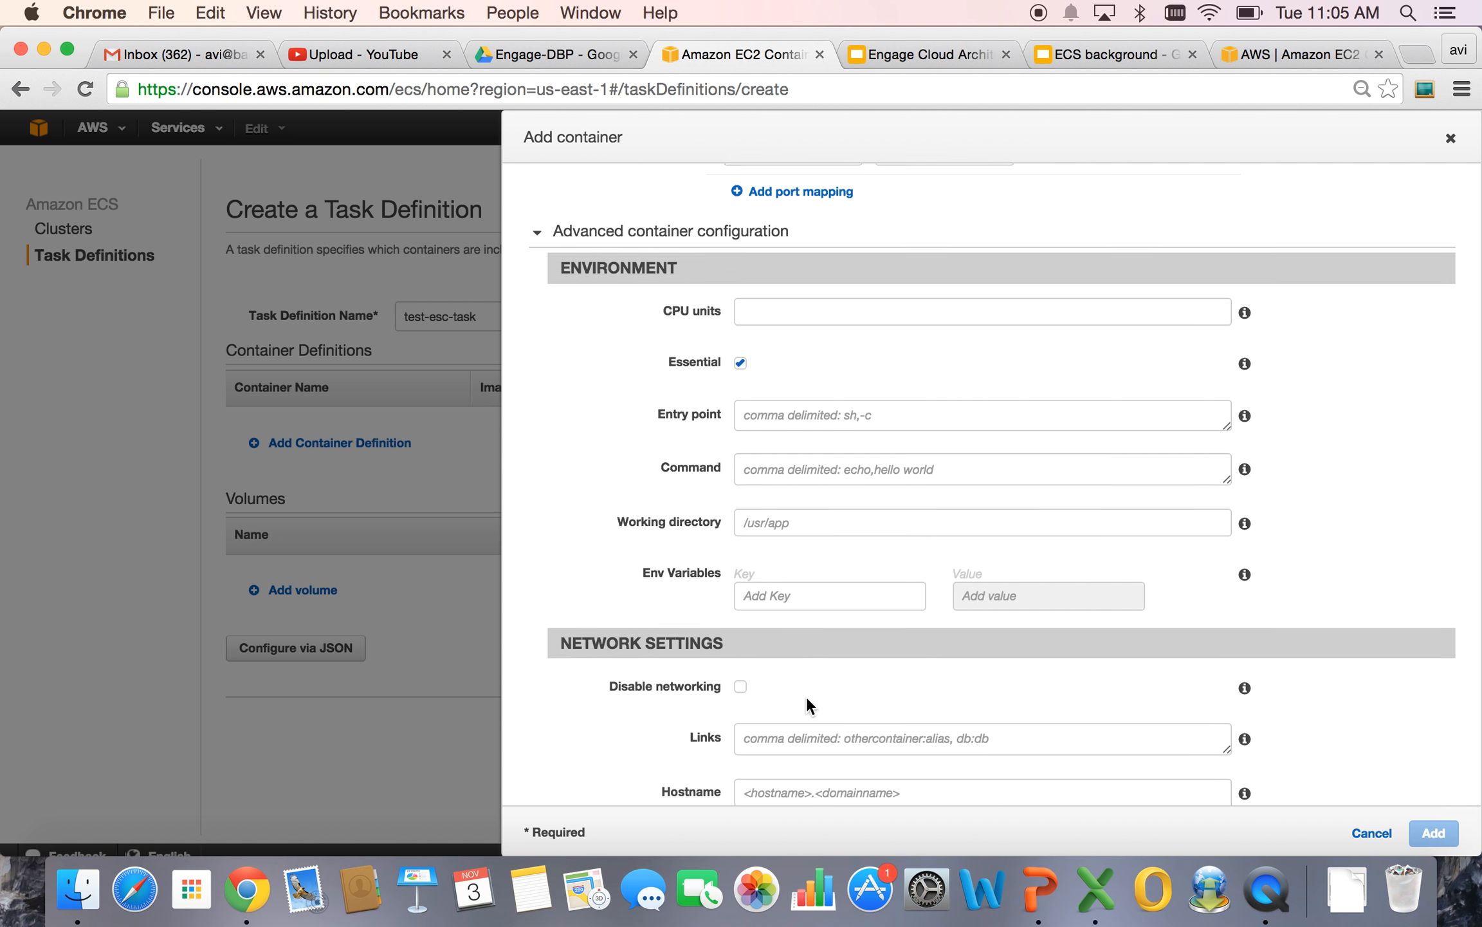
scroll(806, 697, down, 4)
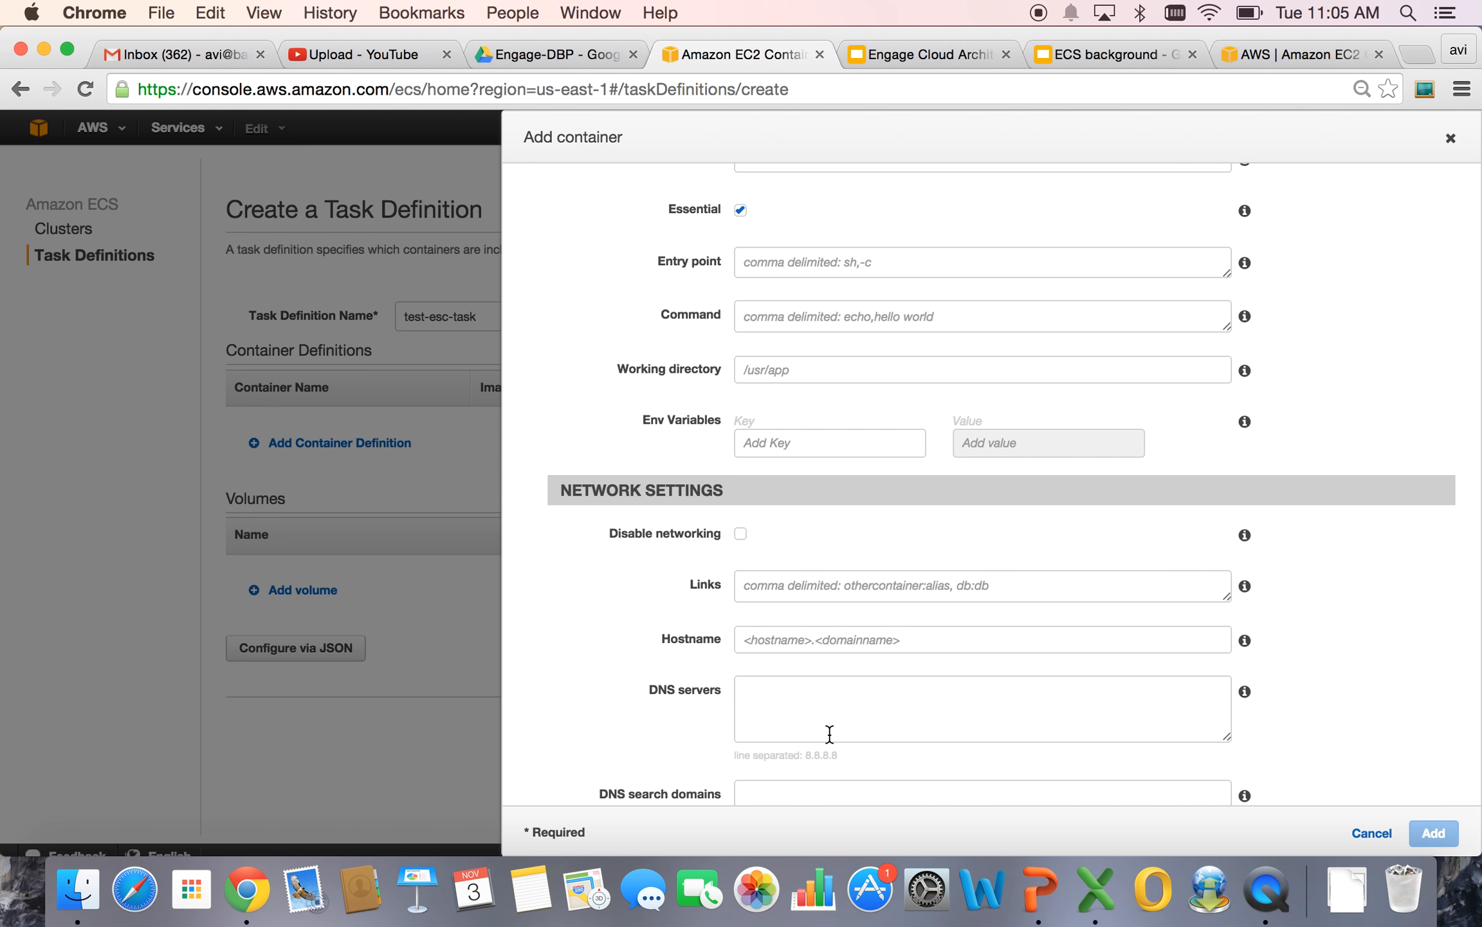
scroll(828, 734, down, 6)
scroll(830, 734, down, 1)
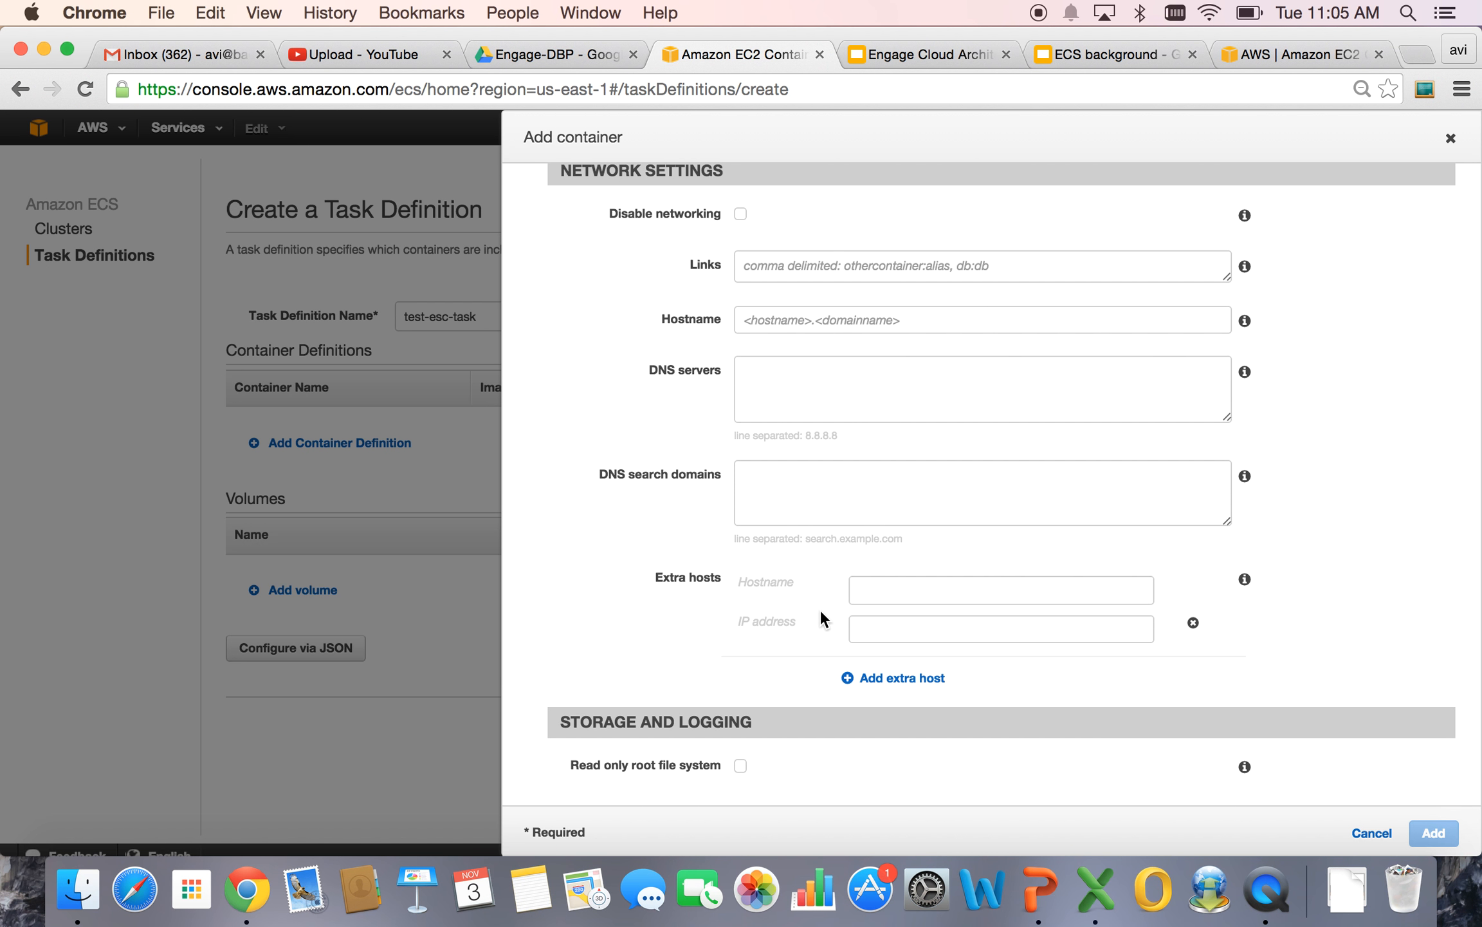
scroll(790, 626, down, 5)
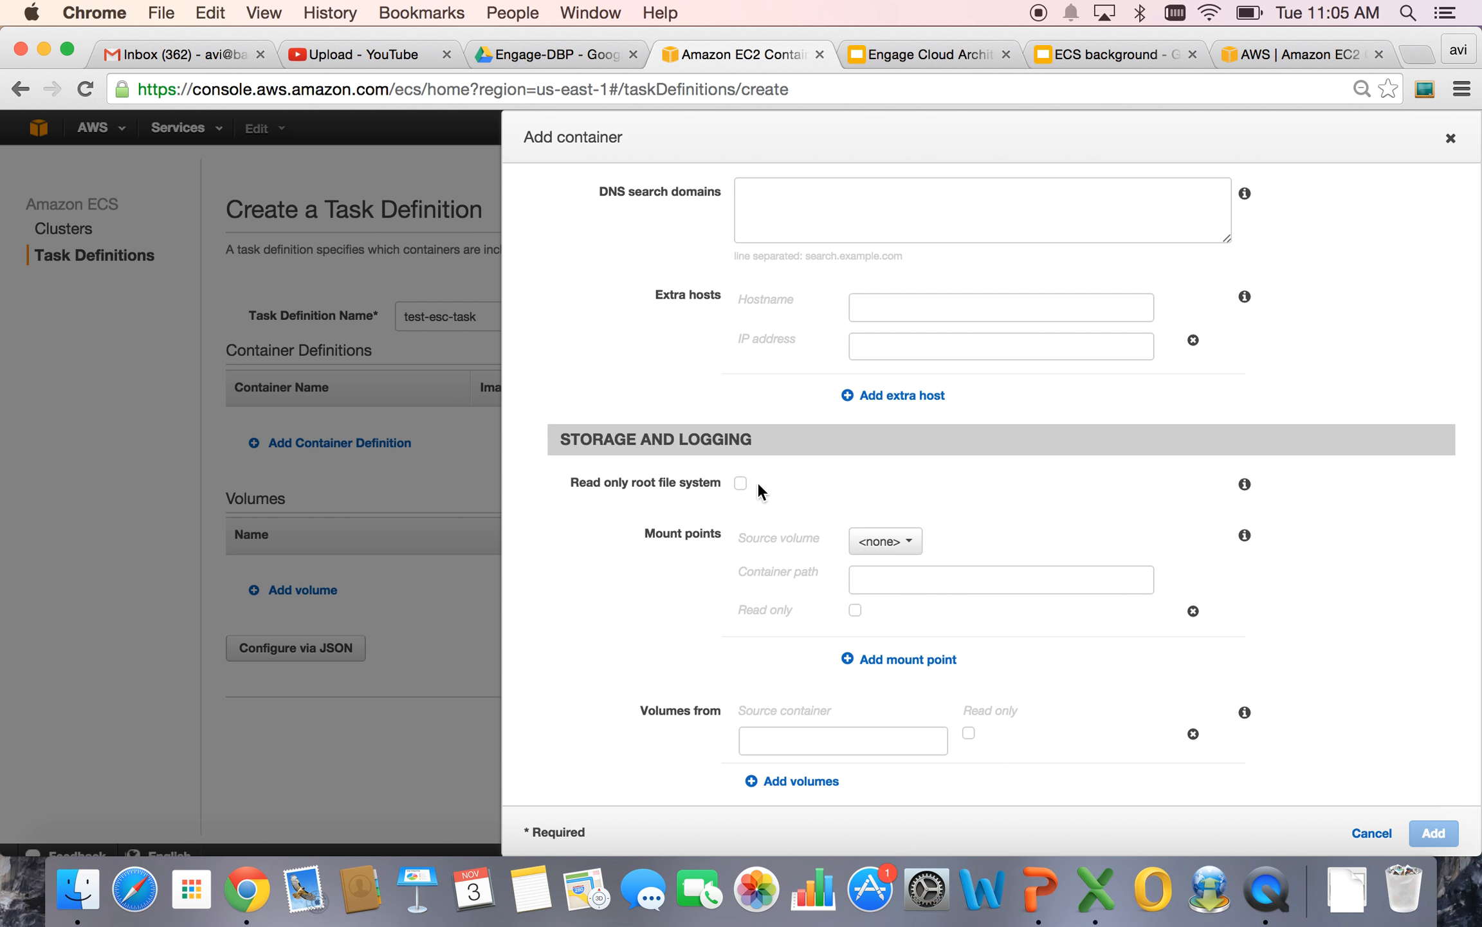
scroll(783, 581, down, 5)
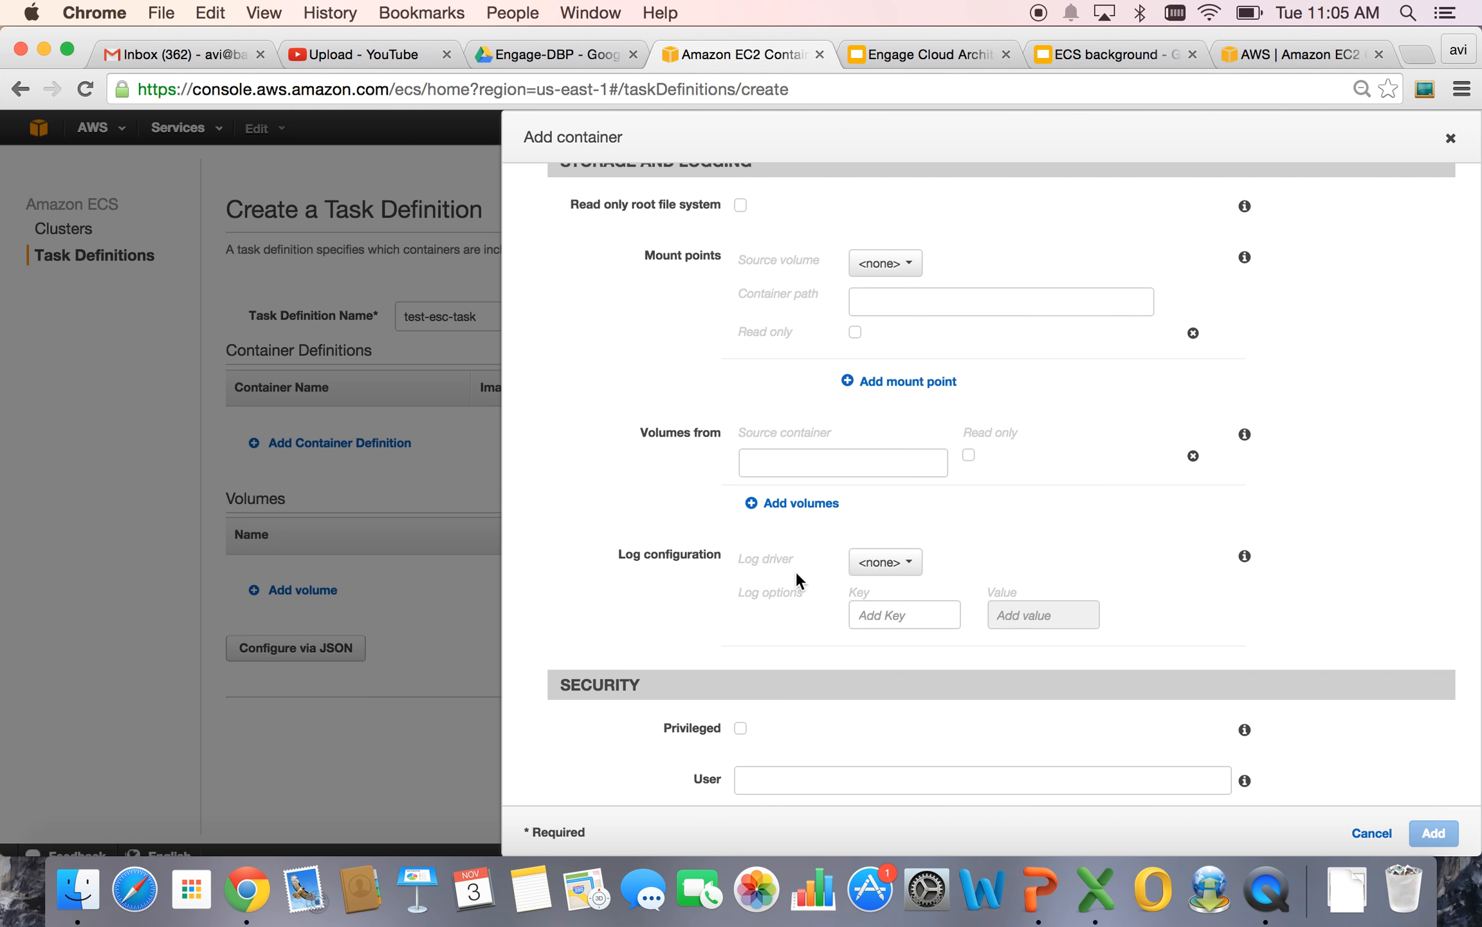
scroll(971, 578, down, 3)
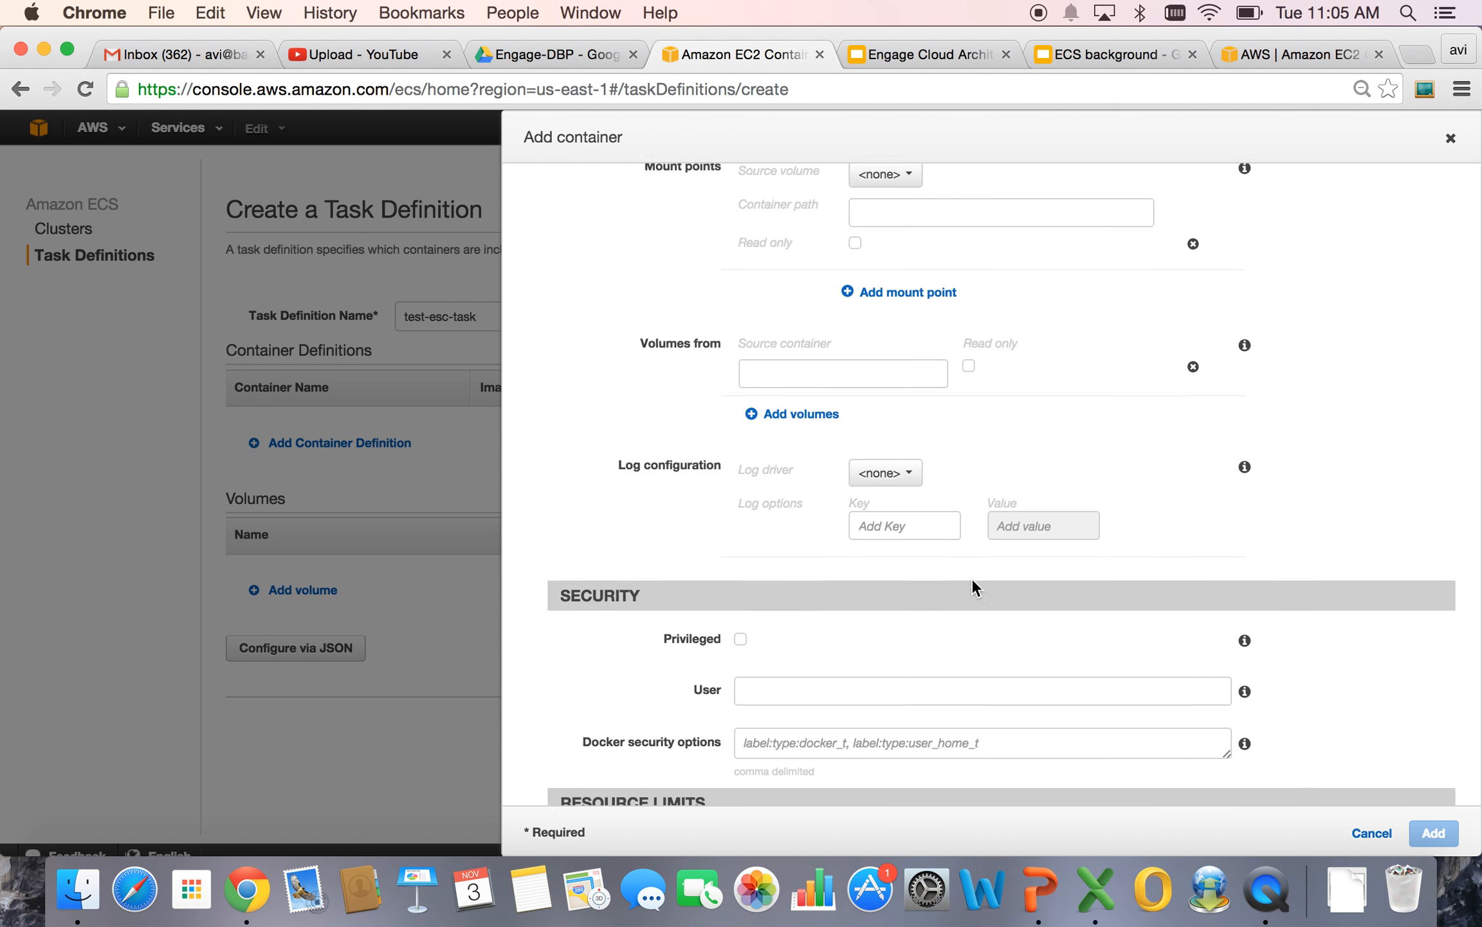
scroll(972, 578, up, 3)
scroll(972, 578, up, 2)
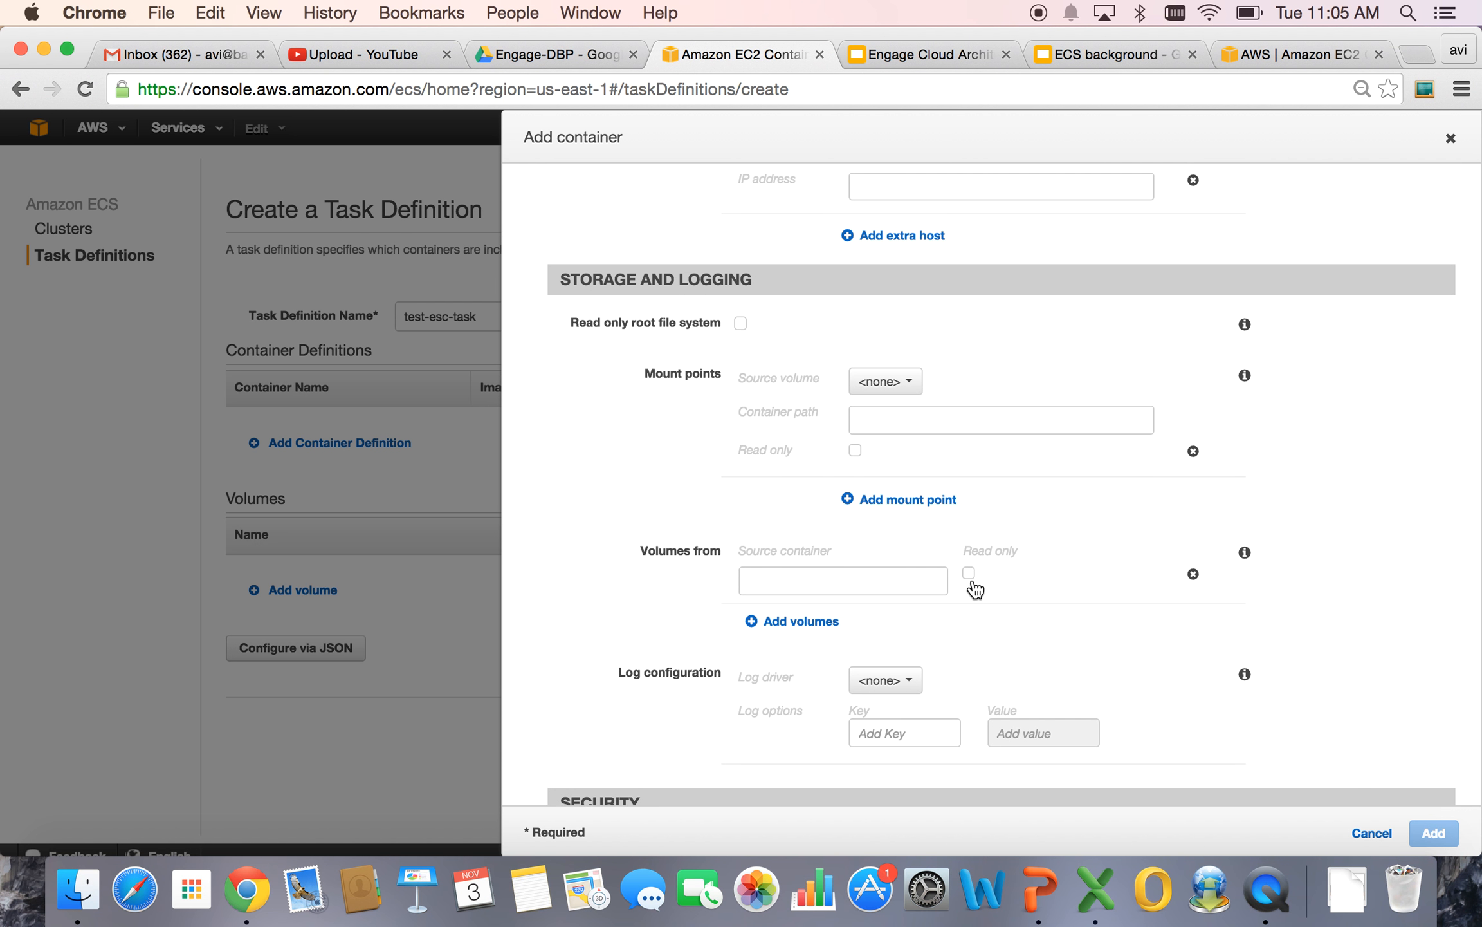
scroll(972, 577, down, 3)
scroll(972, 577, up, 1)
scroll(971, 578, down, 4)
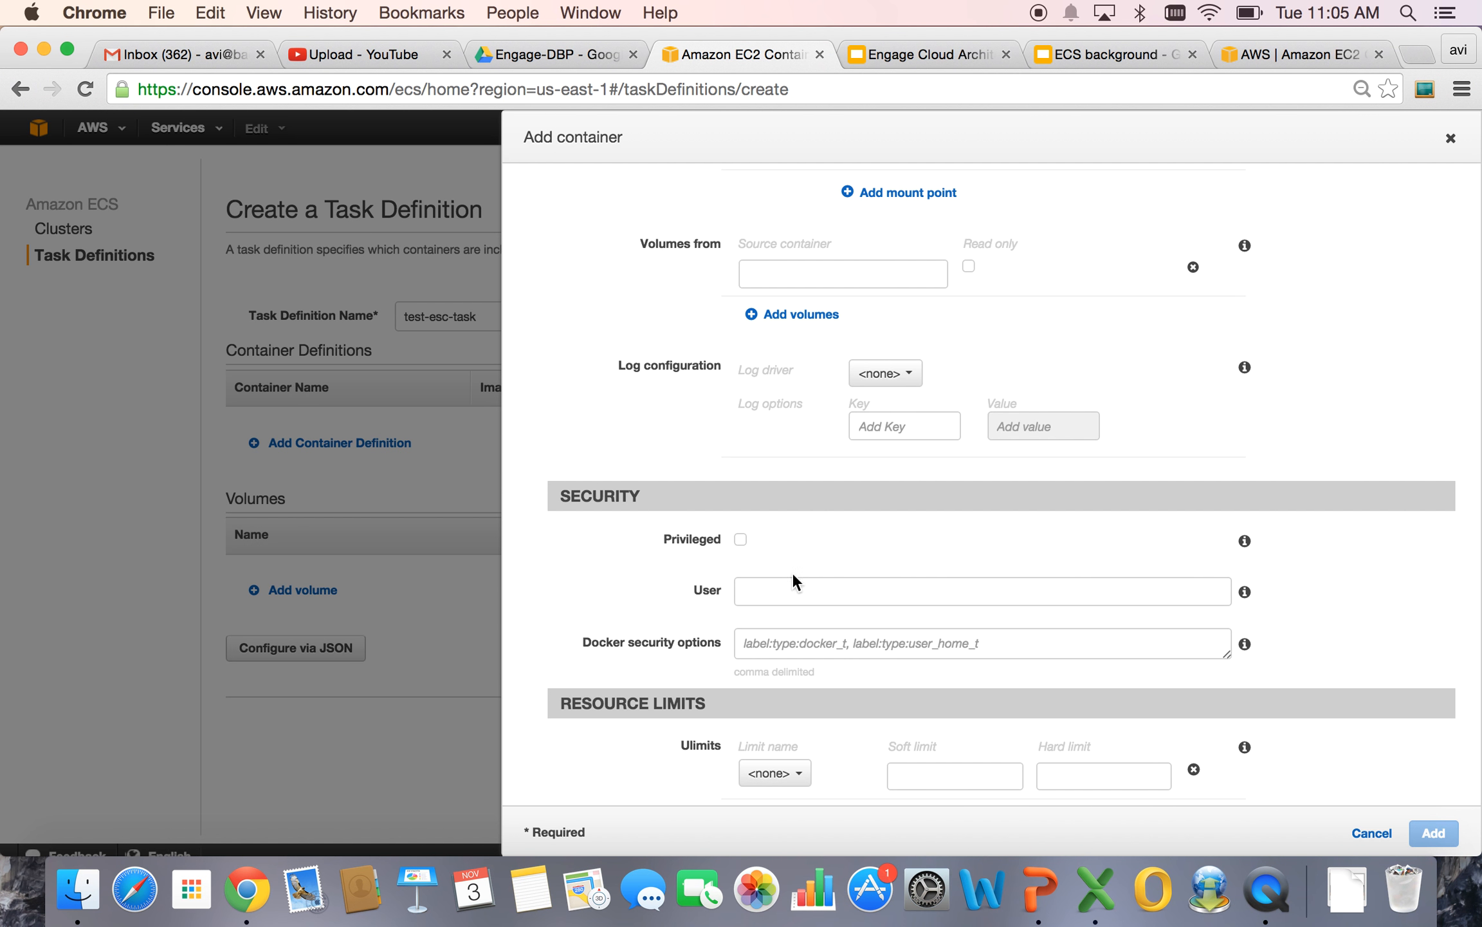
scroll(869, 605, down, 3)
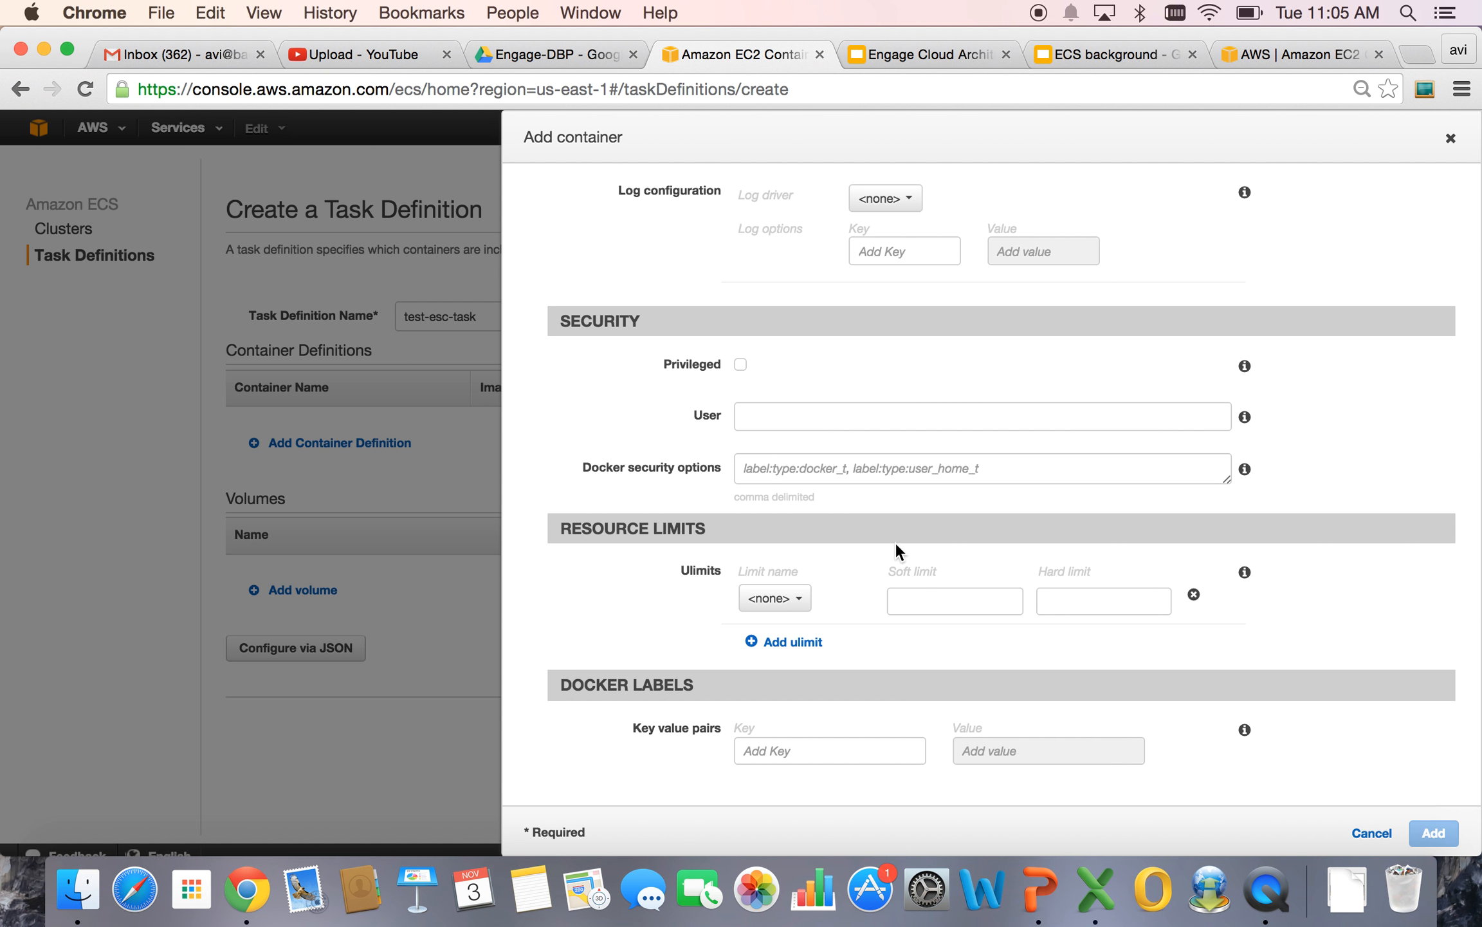
Review the container's security, resource limit and Docker label settings again, and cancel adding the container.
scroll(897, 547, up, 5)
scroll(896, 547, down, 3)
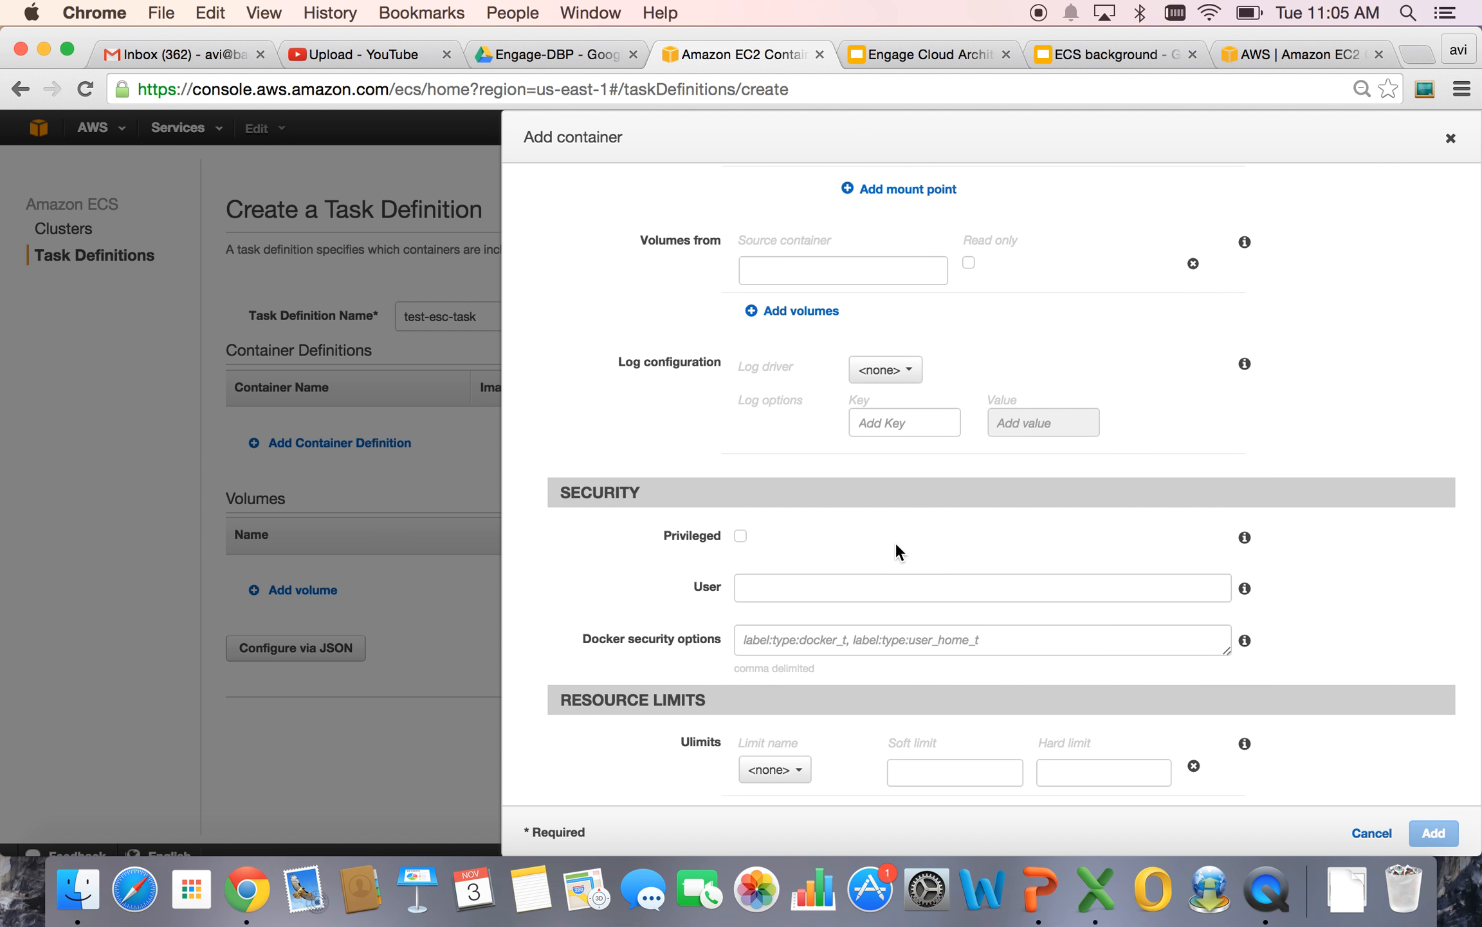
scroll(896, 547, down, 3)
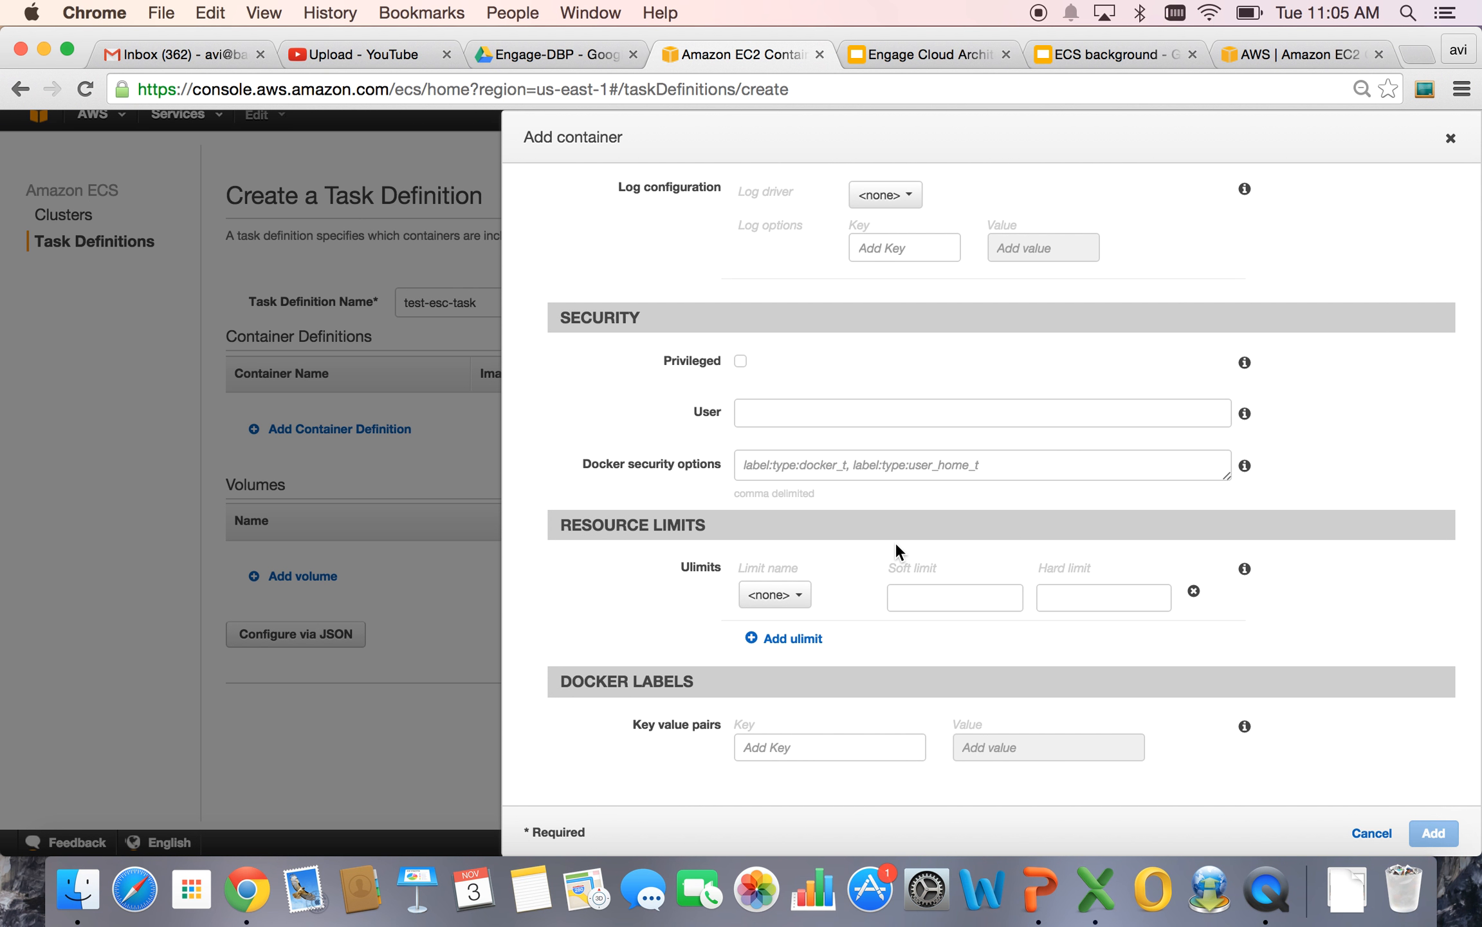
click(810, 740)
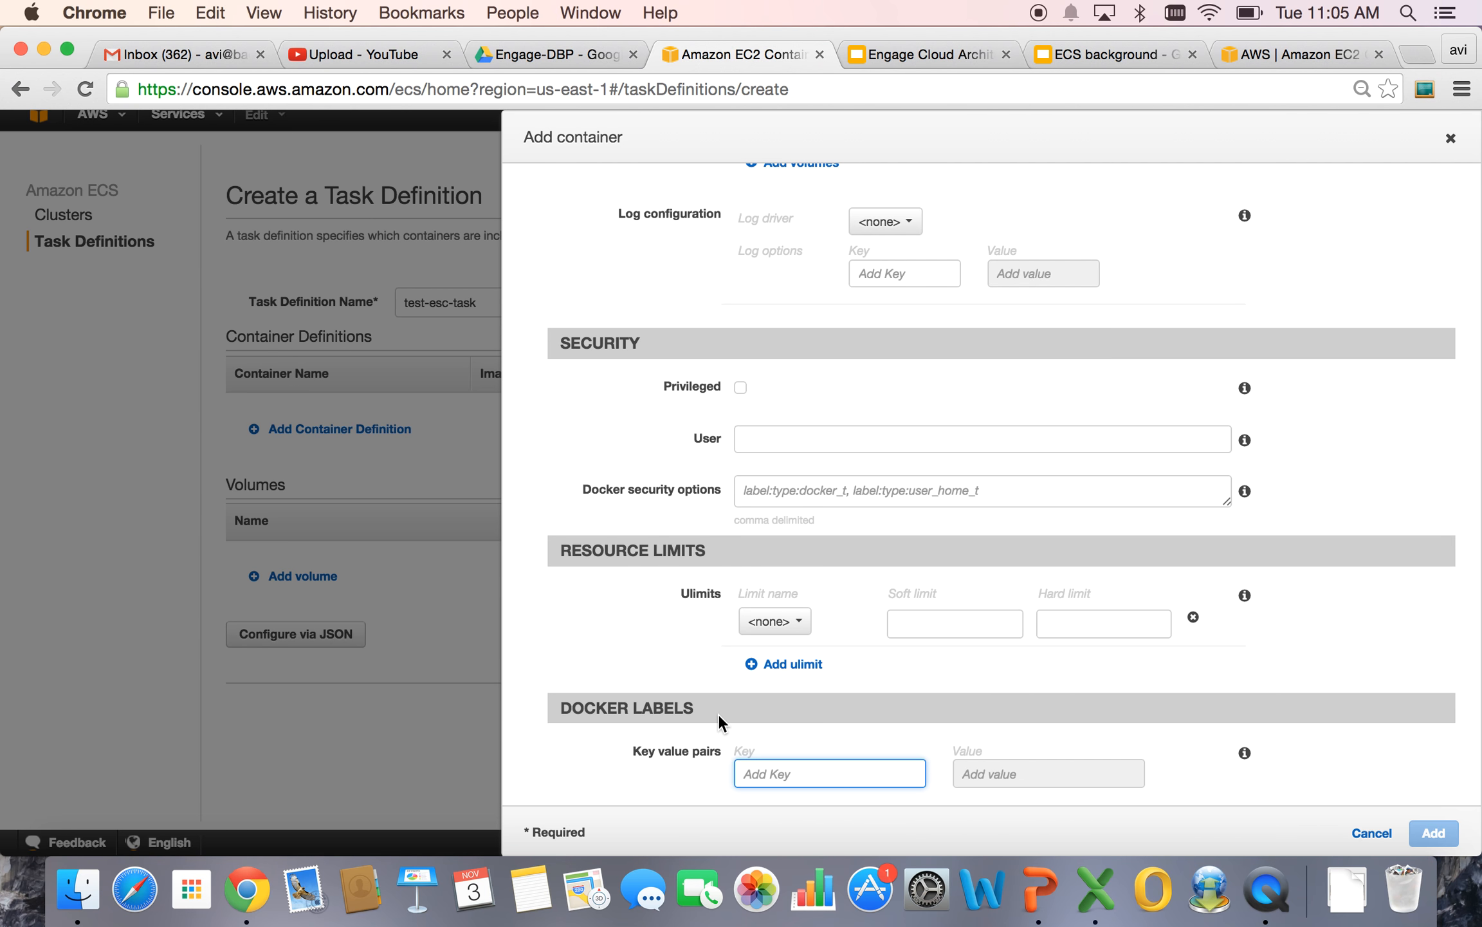
scroll(925, 680, up, 10)
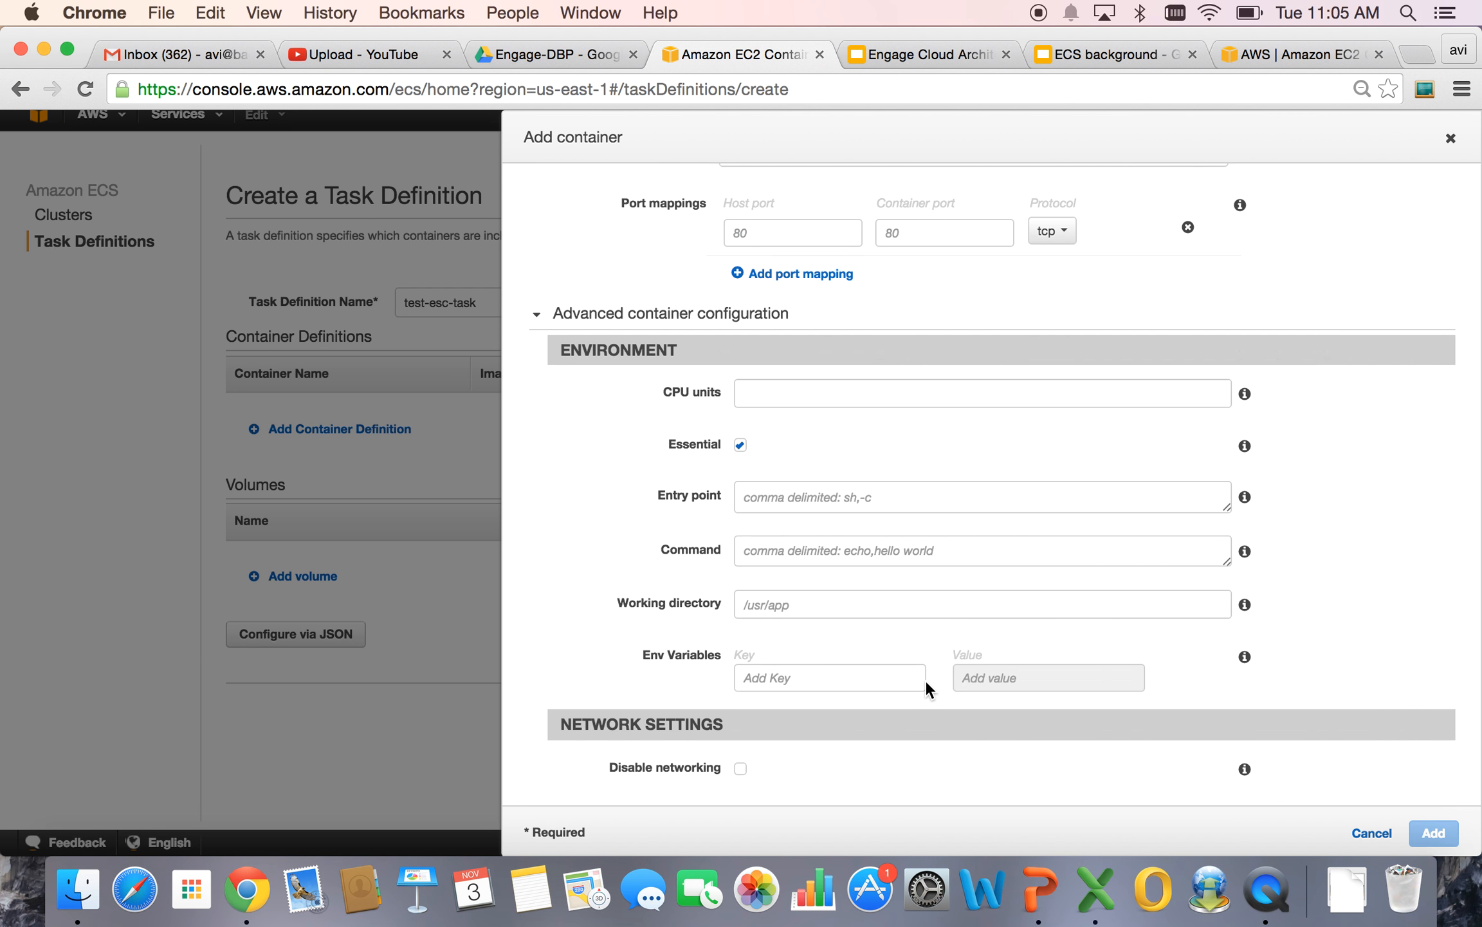
scroll(925, 681, up, 5)
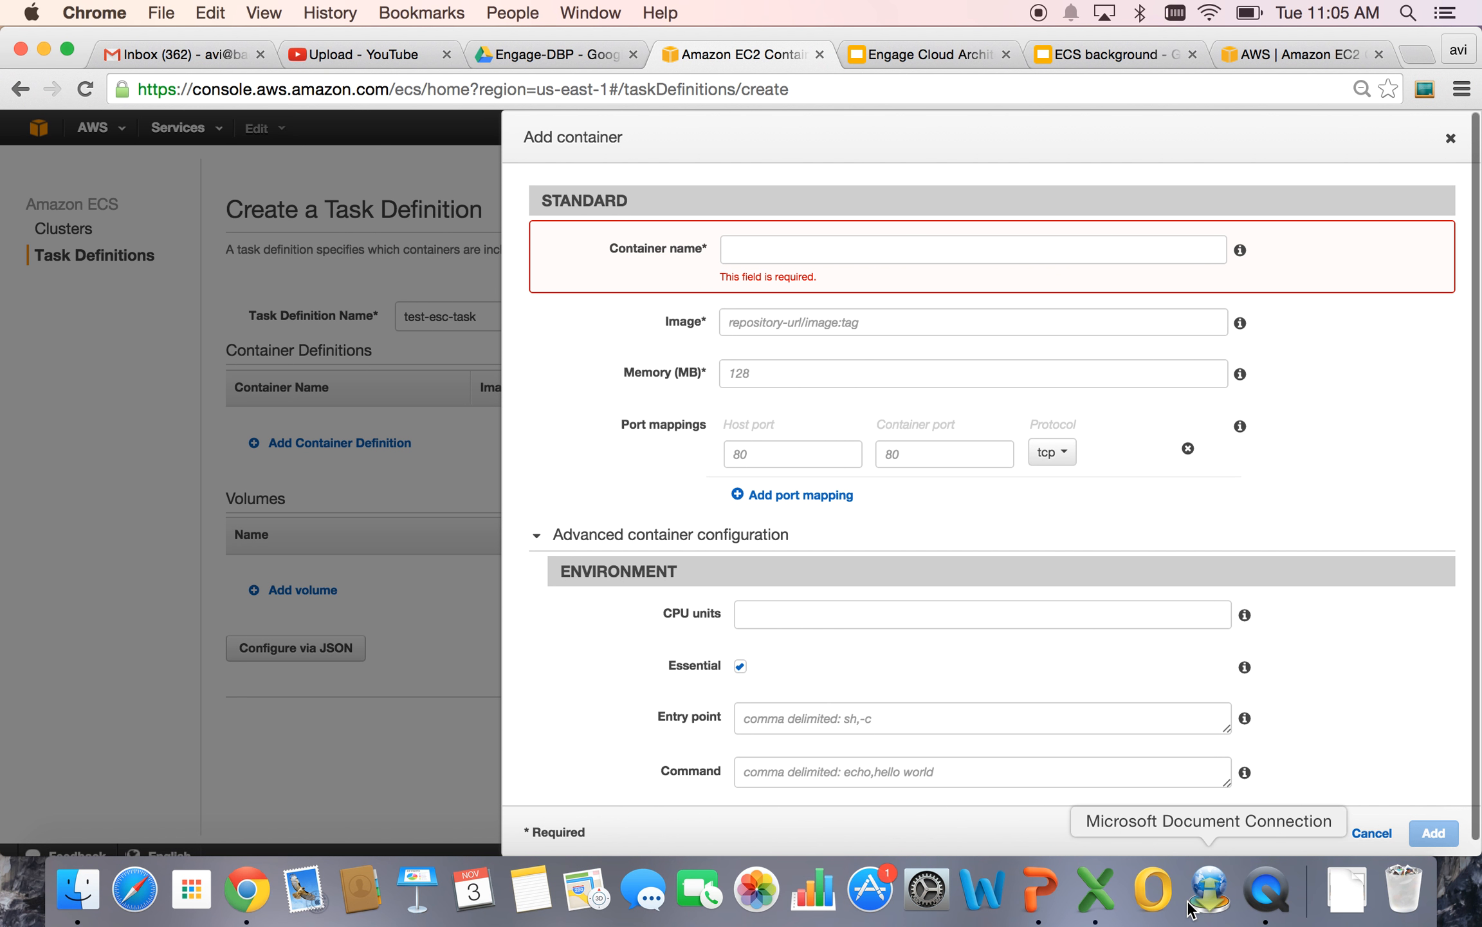
click(1369, 833)
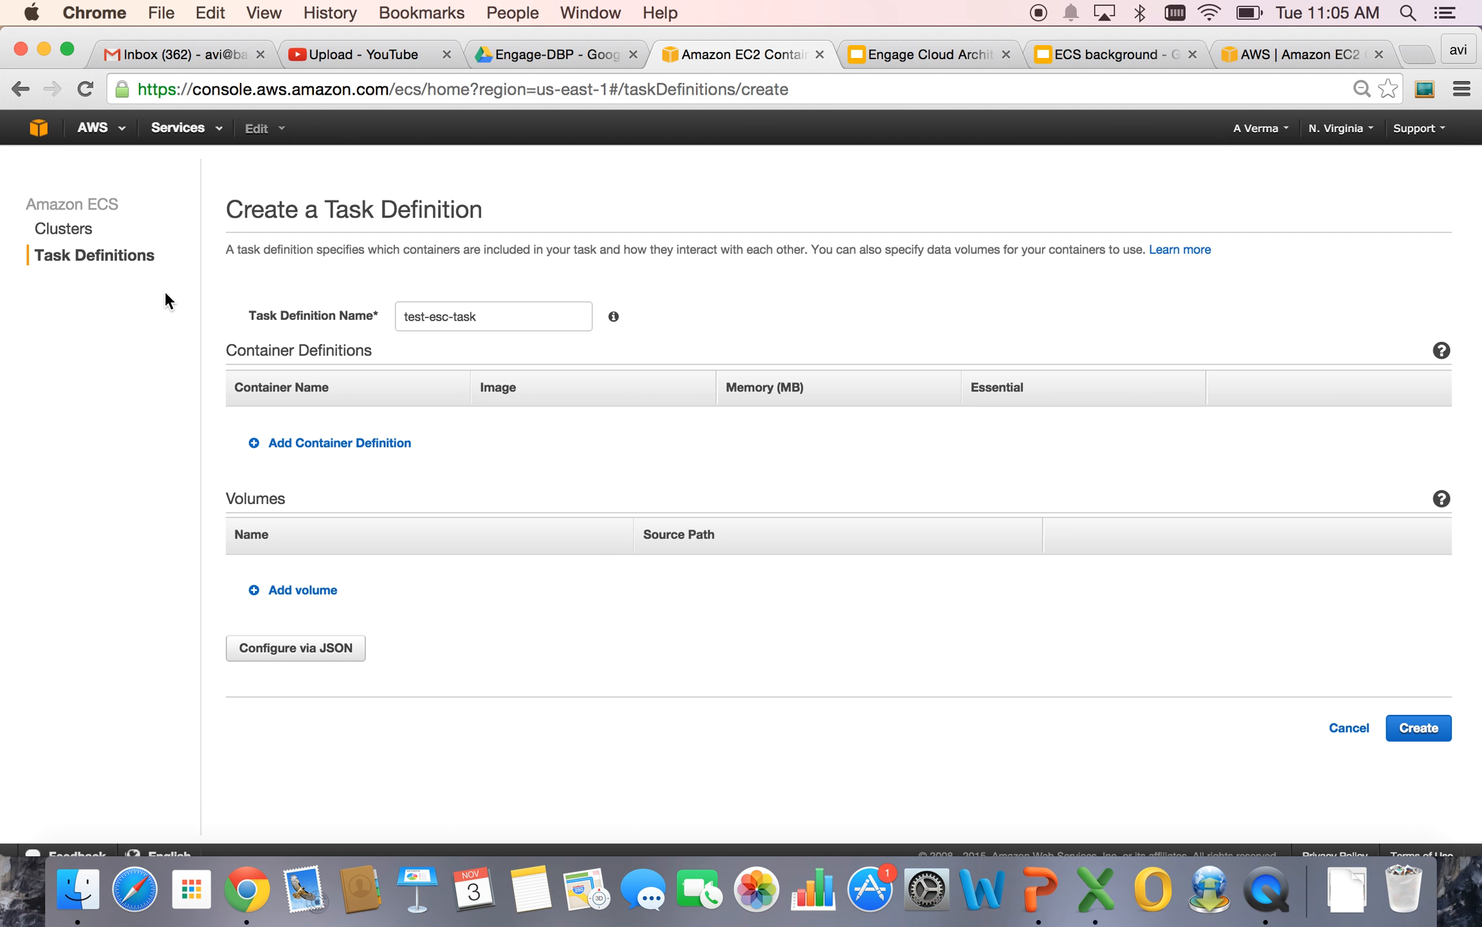
Leave the new task definition and open revision 1 of the existing sample task definition in its builder view.
click(106, 256)
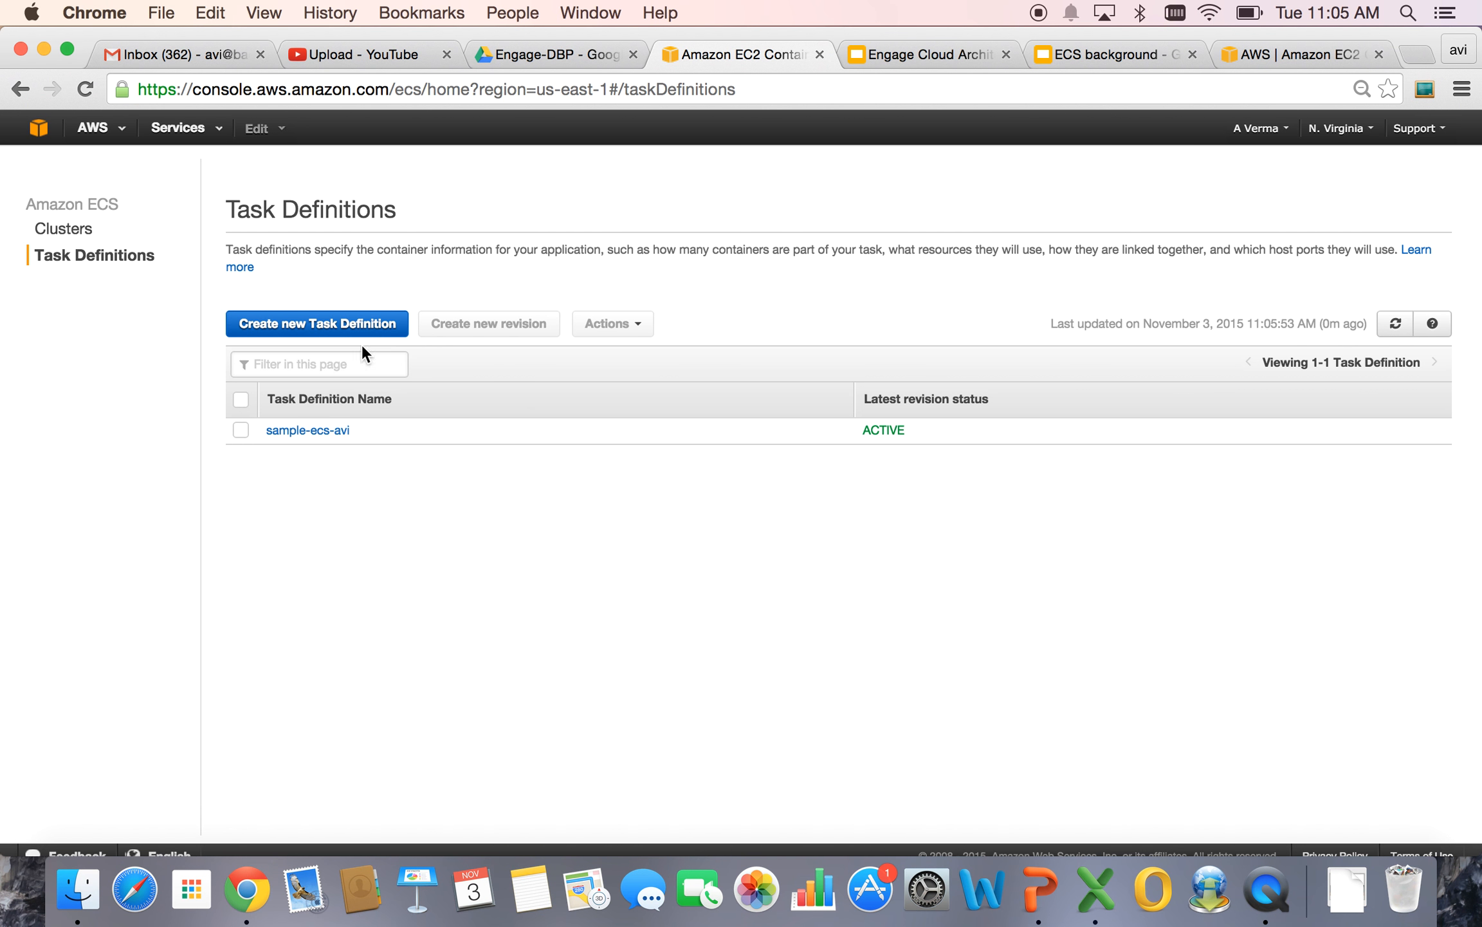
click(302, 430)
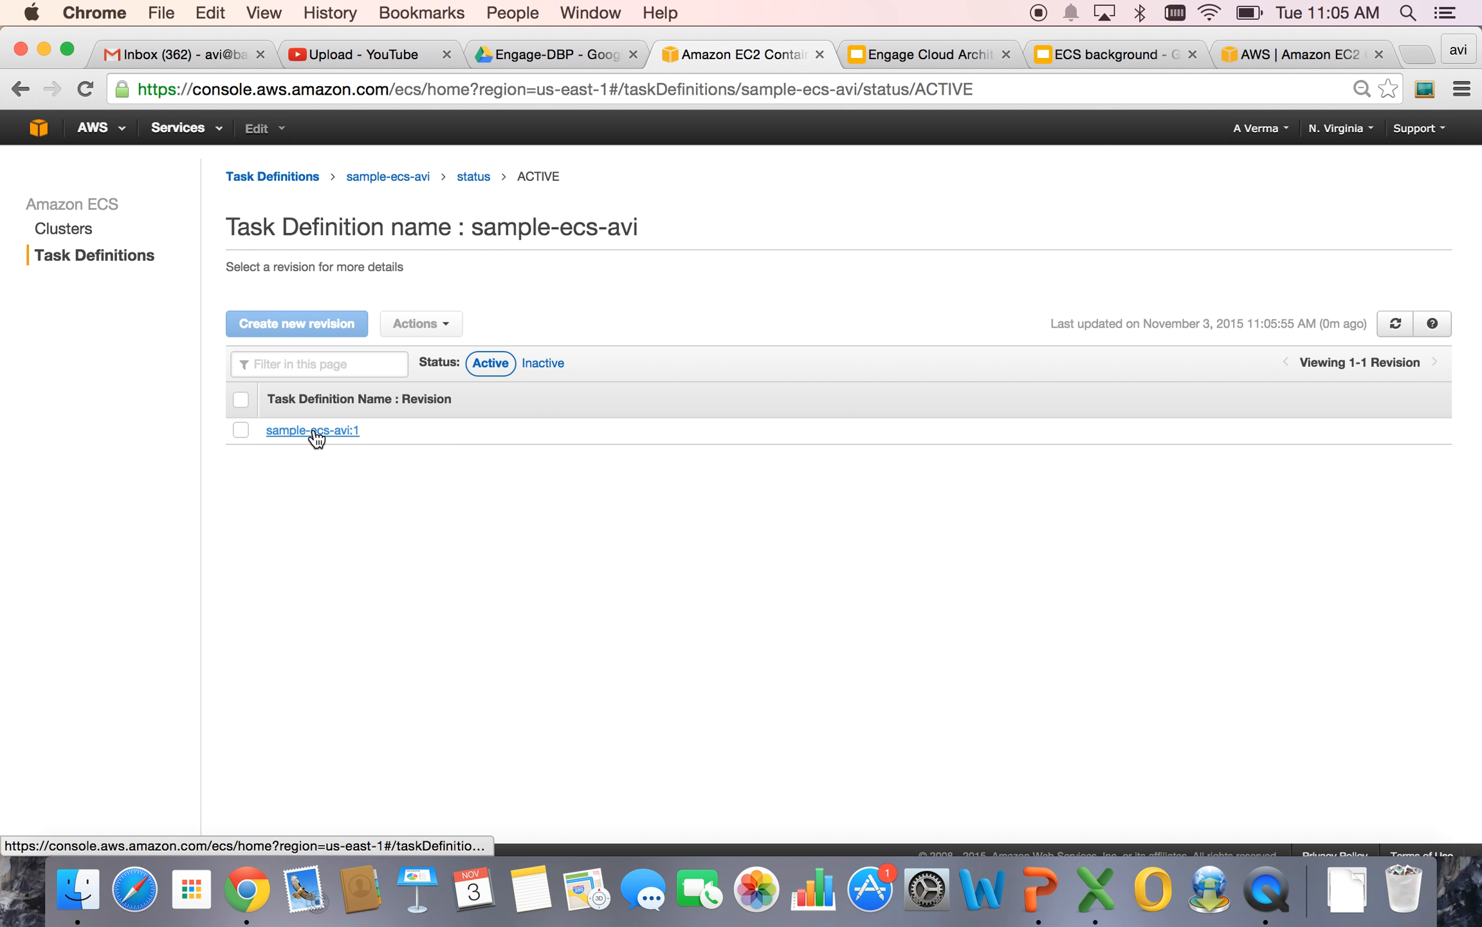
click(313, 430)
click(319, 364)
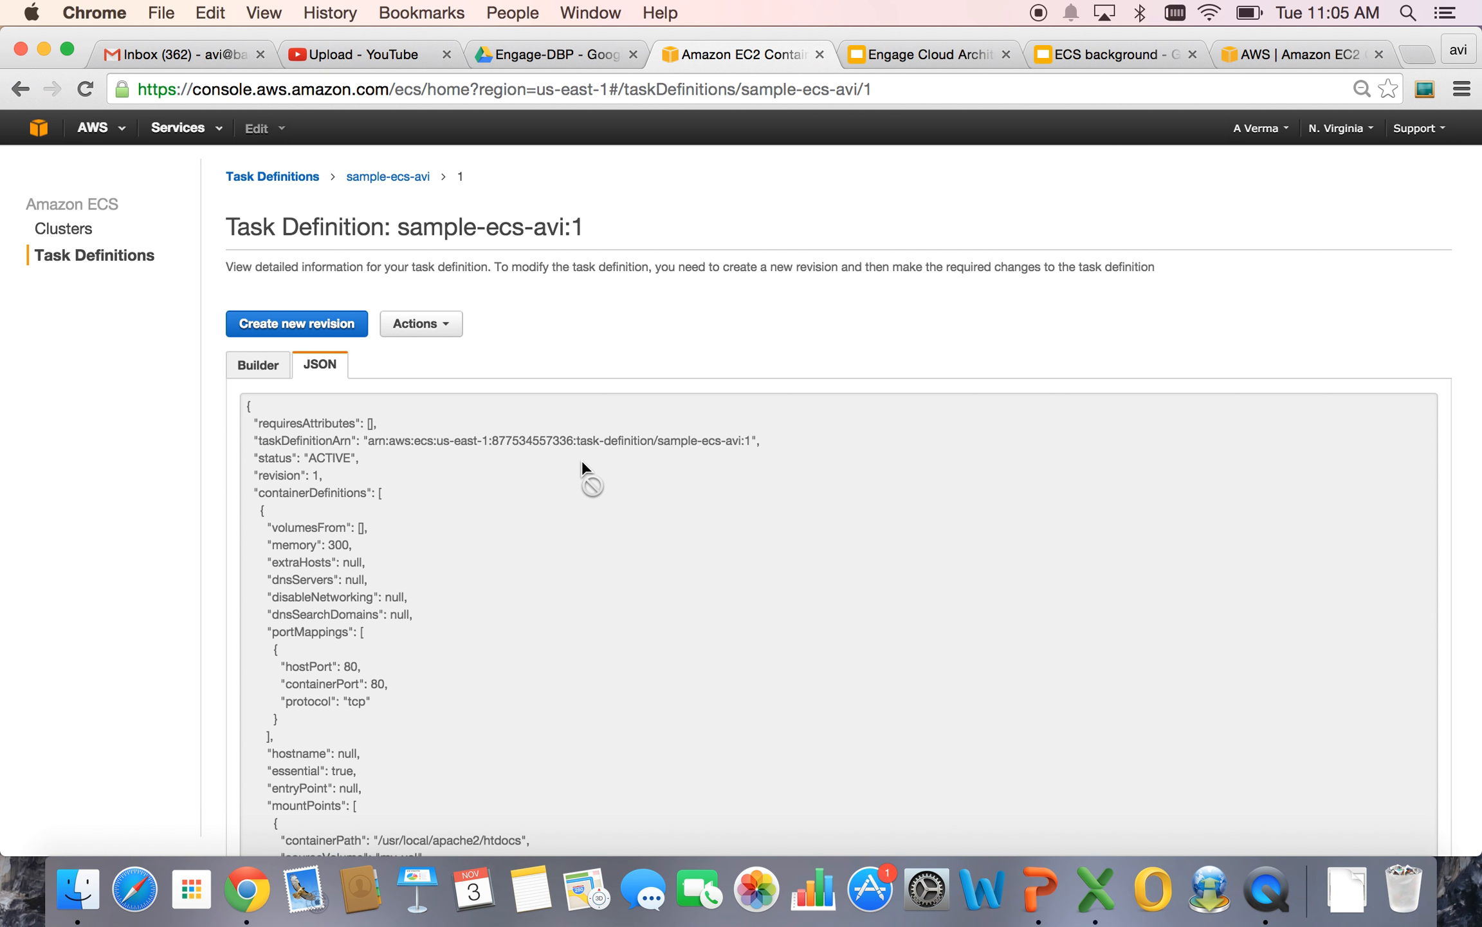
click(255, 365)
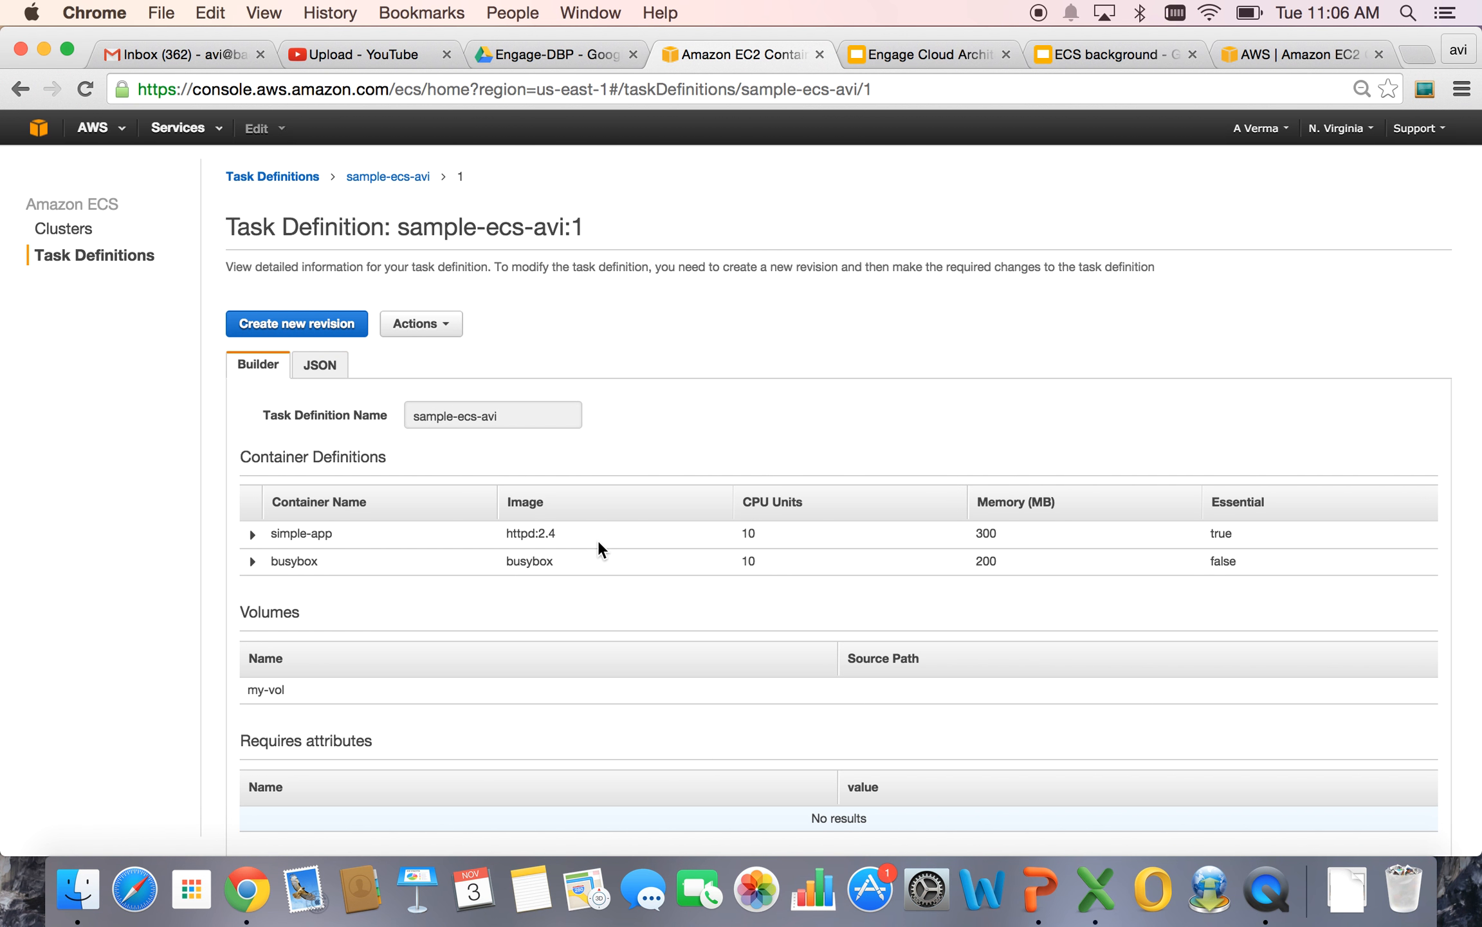
Inspect the details of the simple-app and busybox containers in the sample task definition, collapsing each one after viewing.
scroll(618, 623, down, 2)
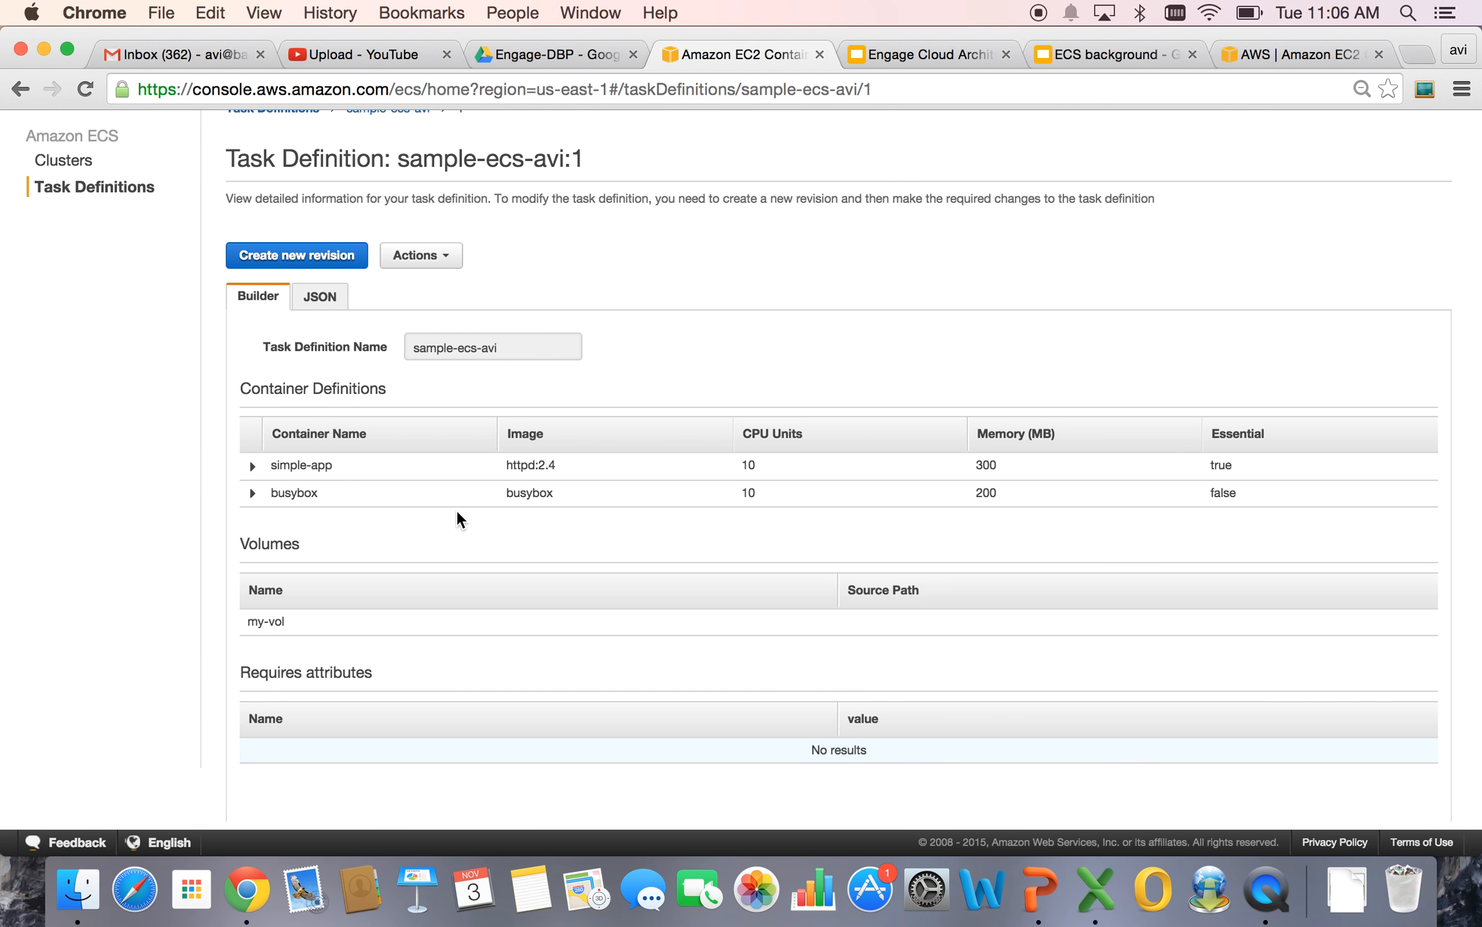
click(253, 472)
scroll(553, 659, down, 4)
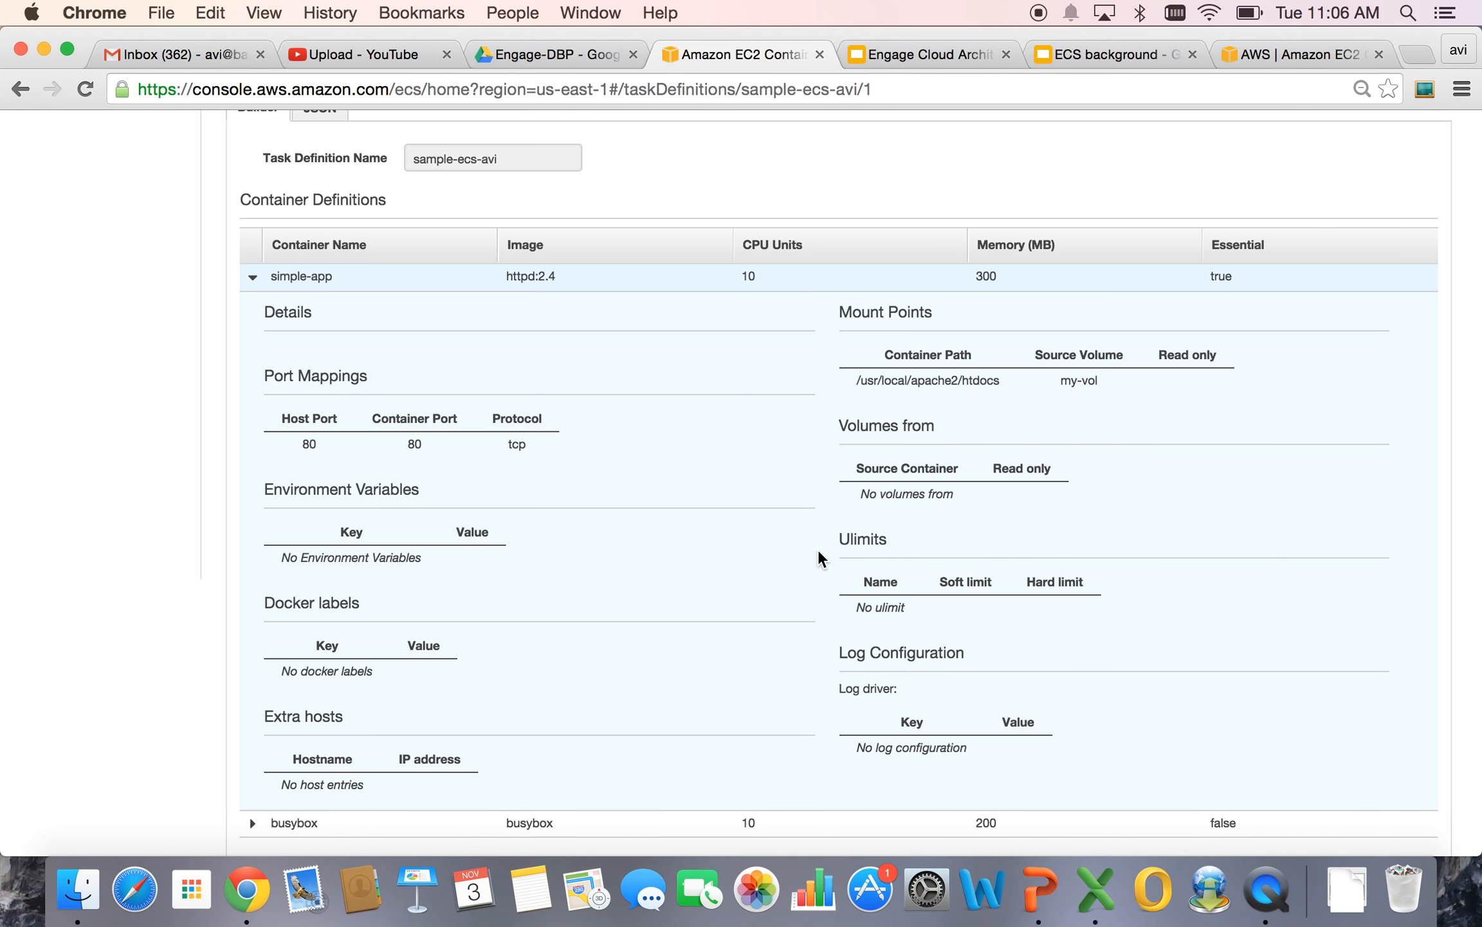
click(251, 279)
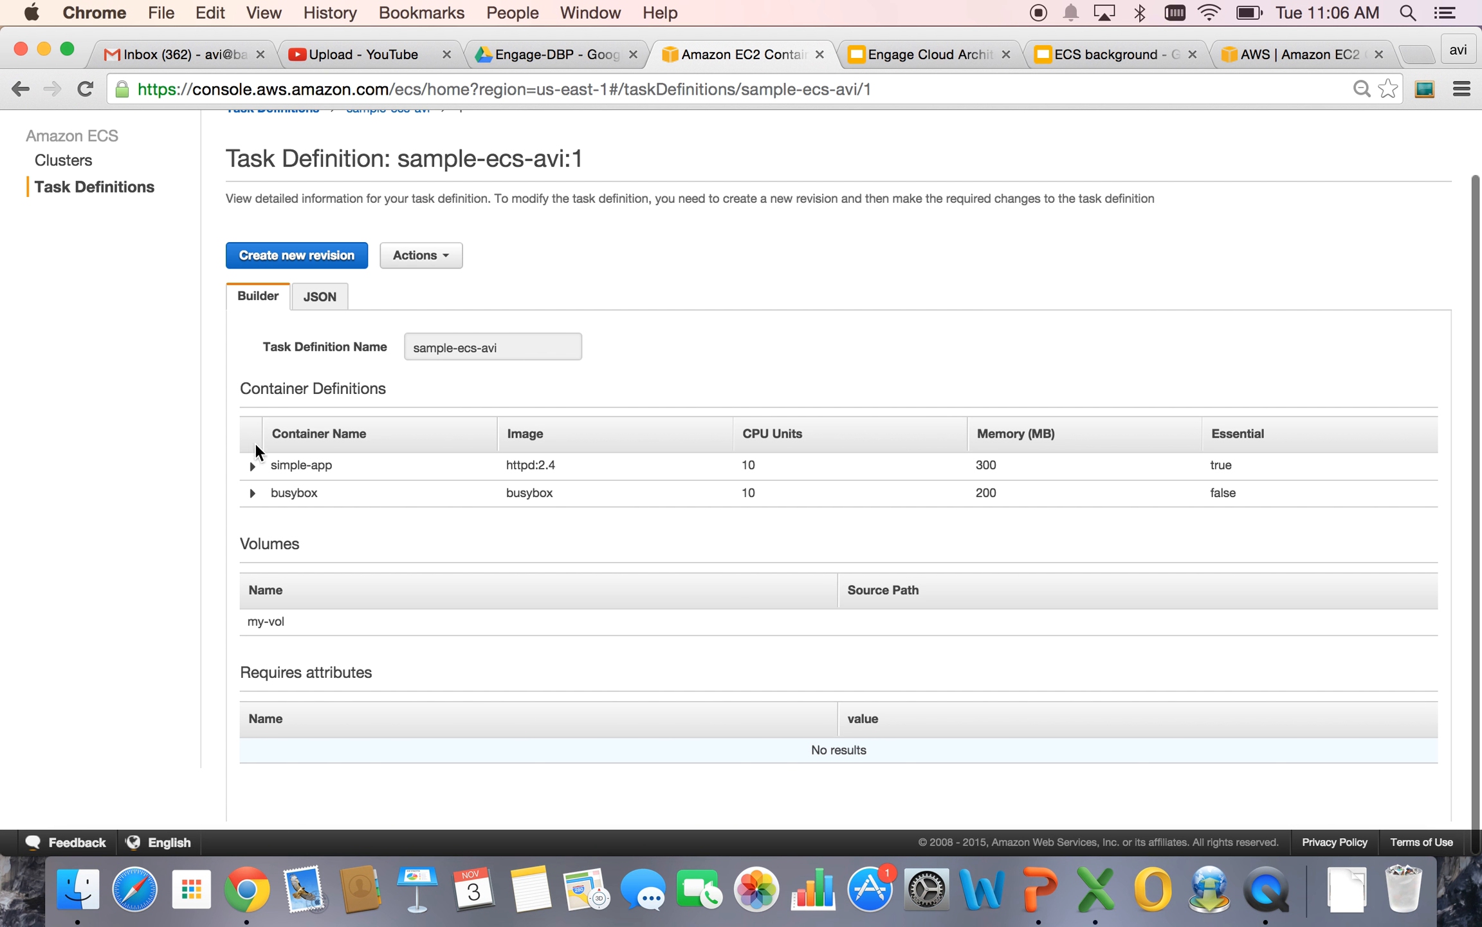
click(253, 494)
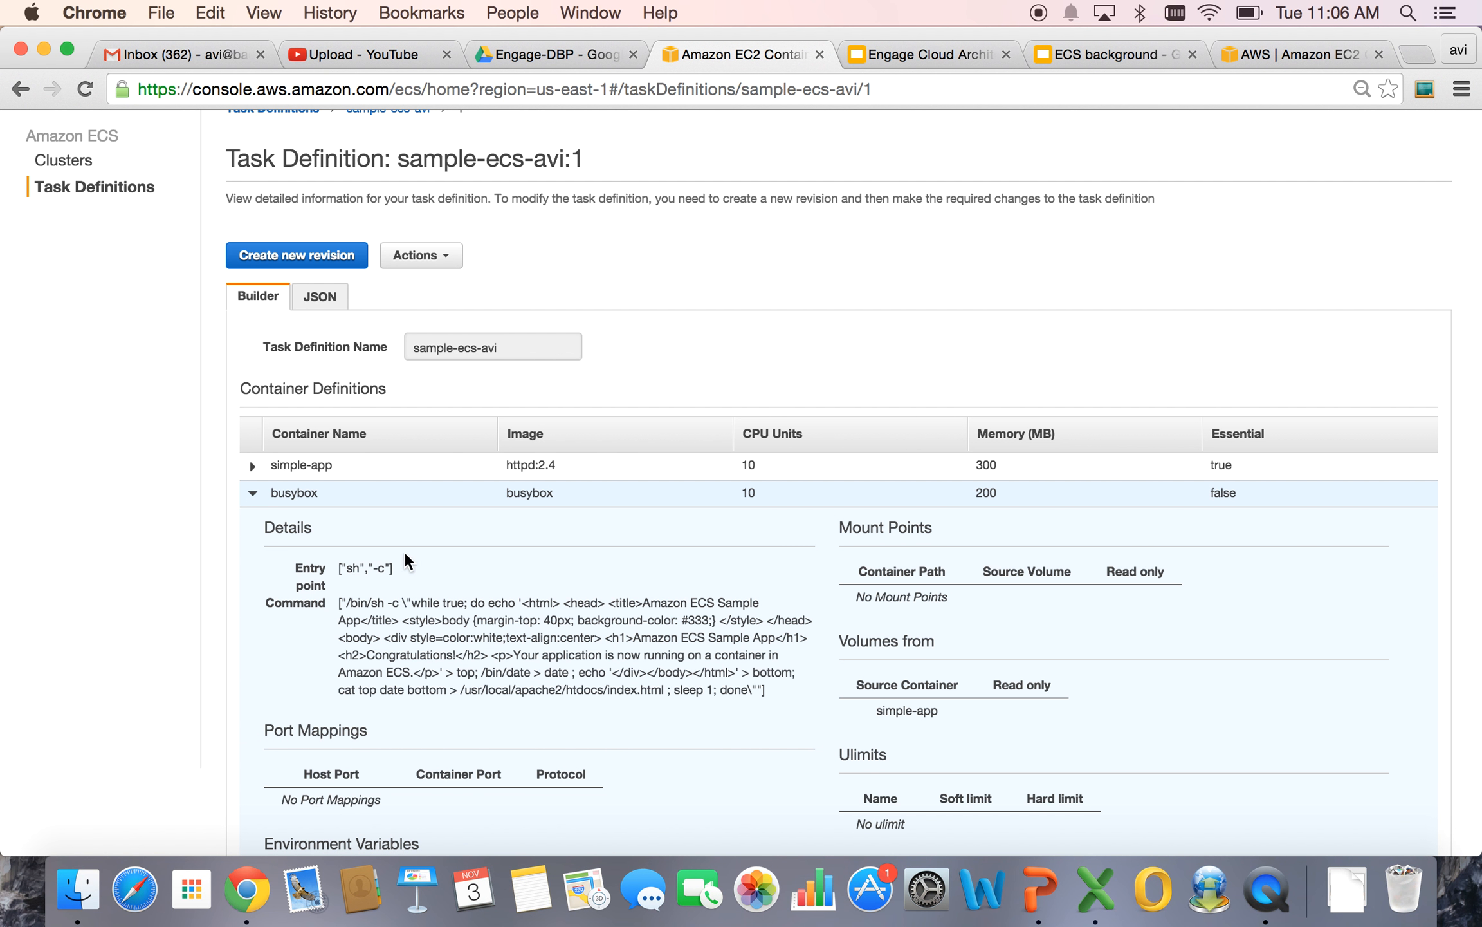
scroll(435, 559, down, 5)
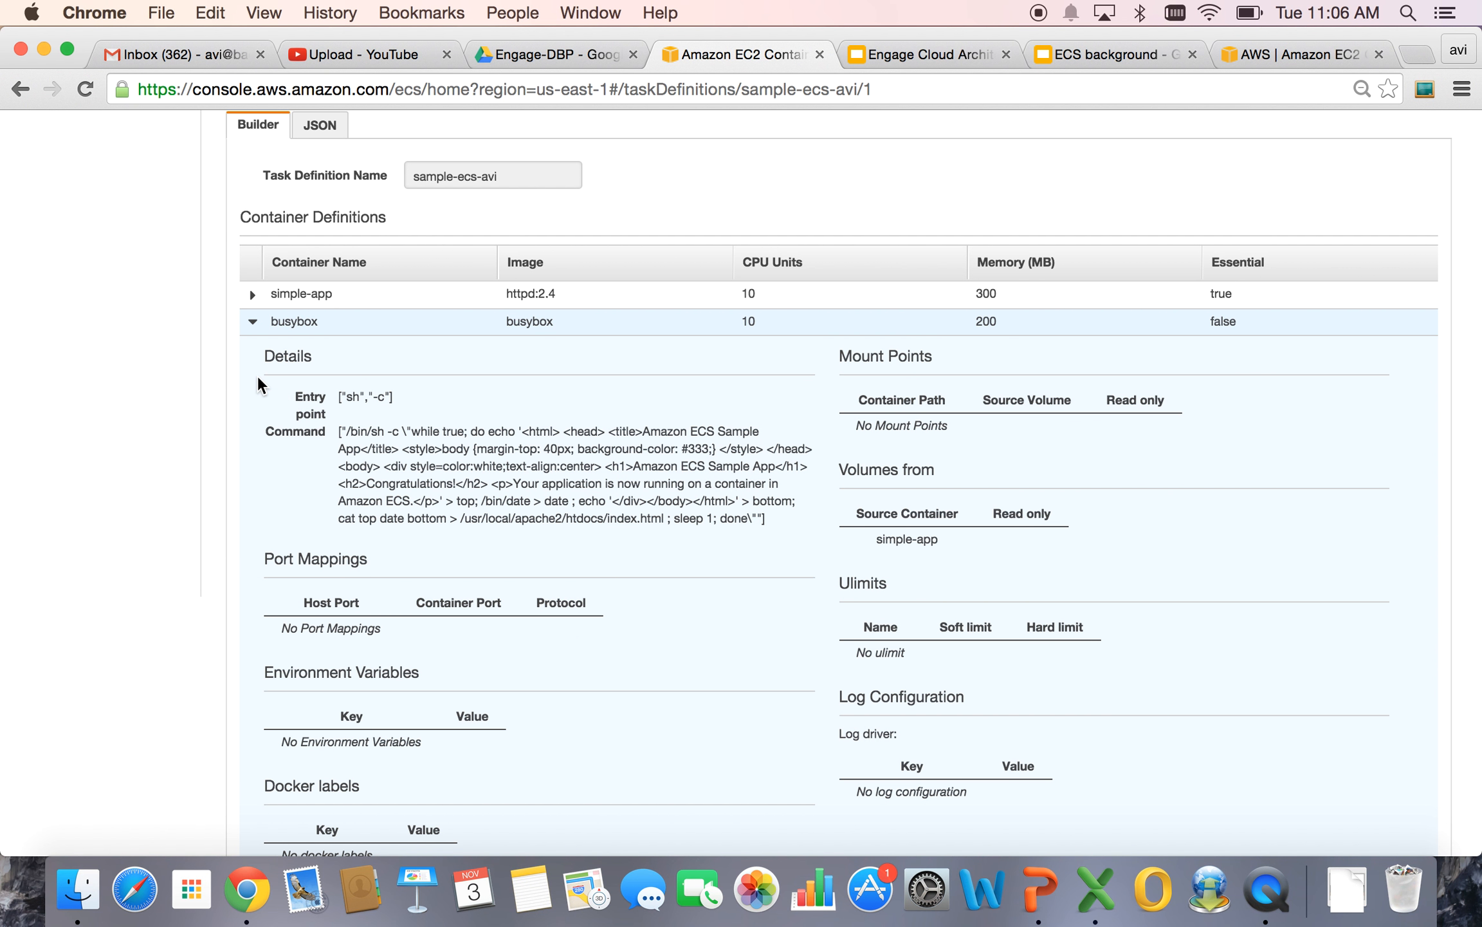
click(256, 322)
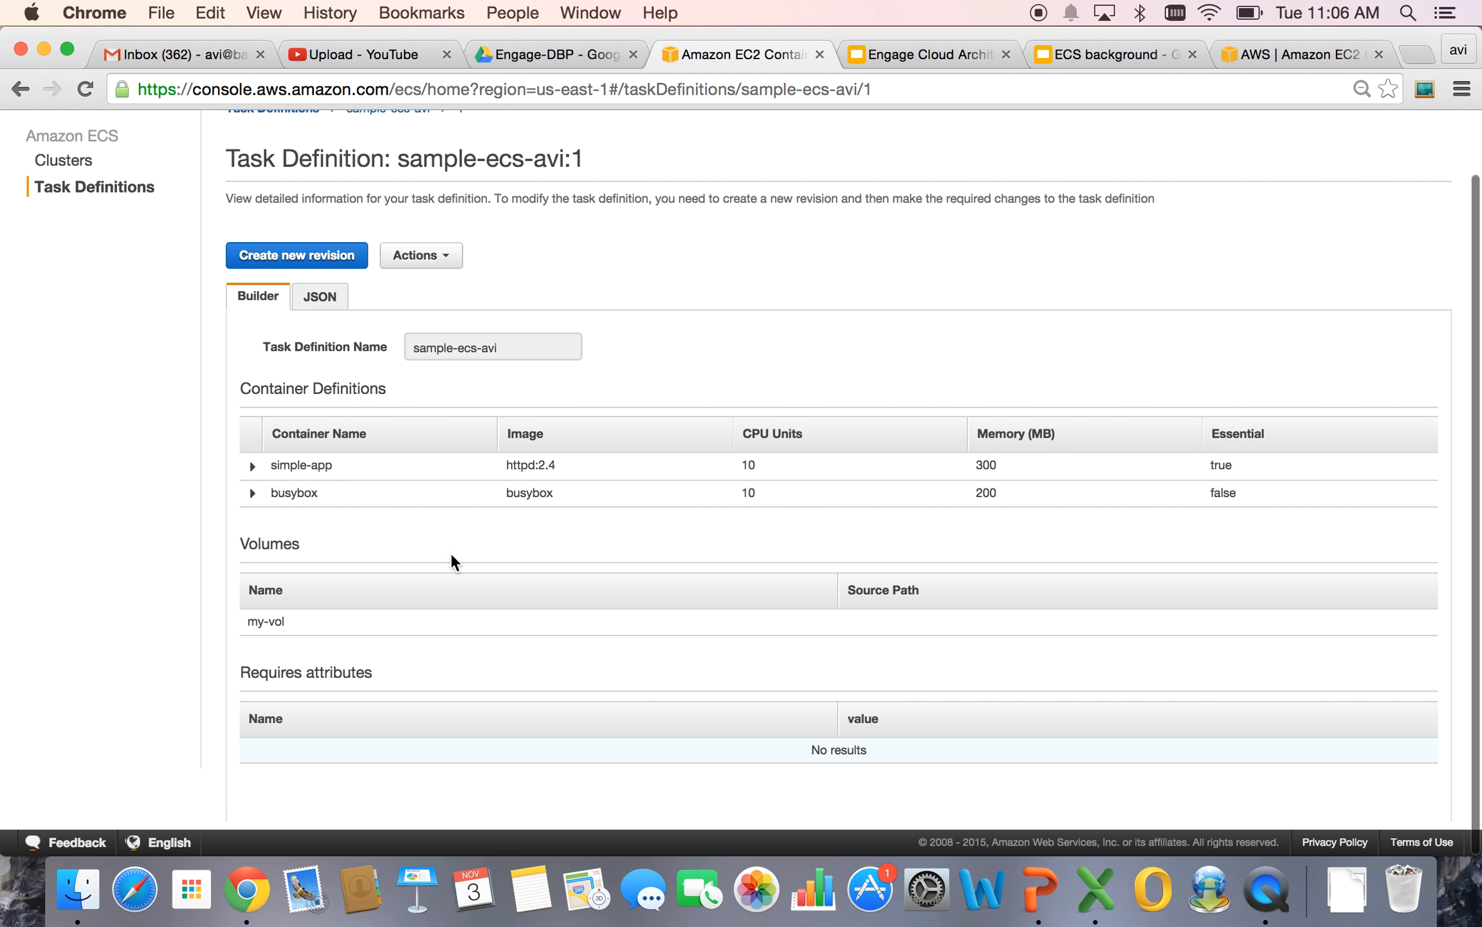
View the Run Task settings for the sample task definition and cancel without running it.
click(451, 259)
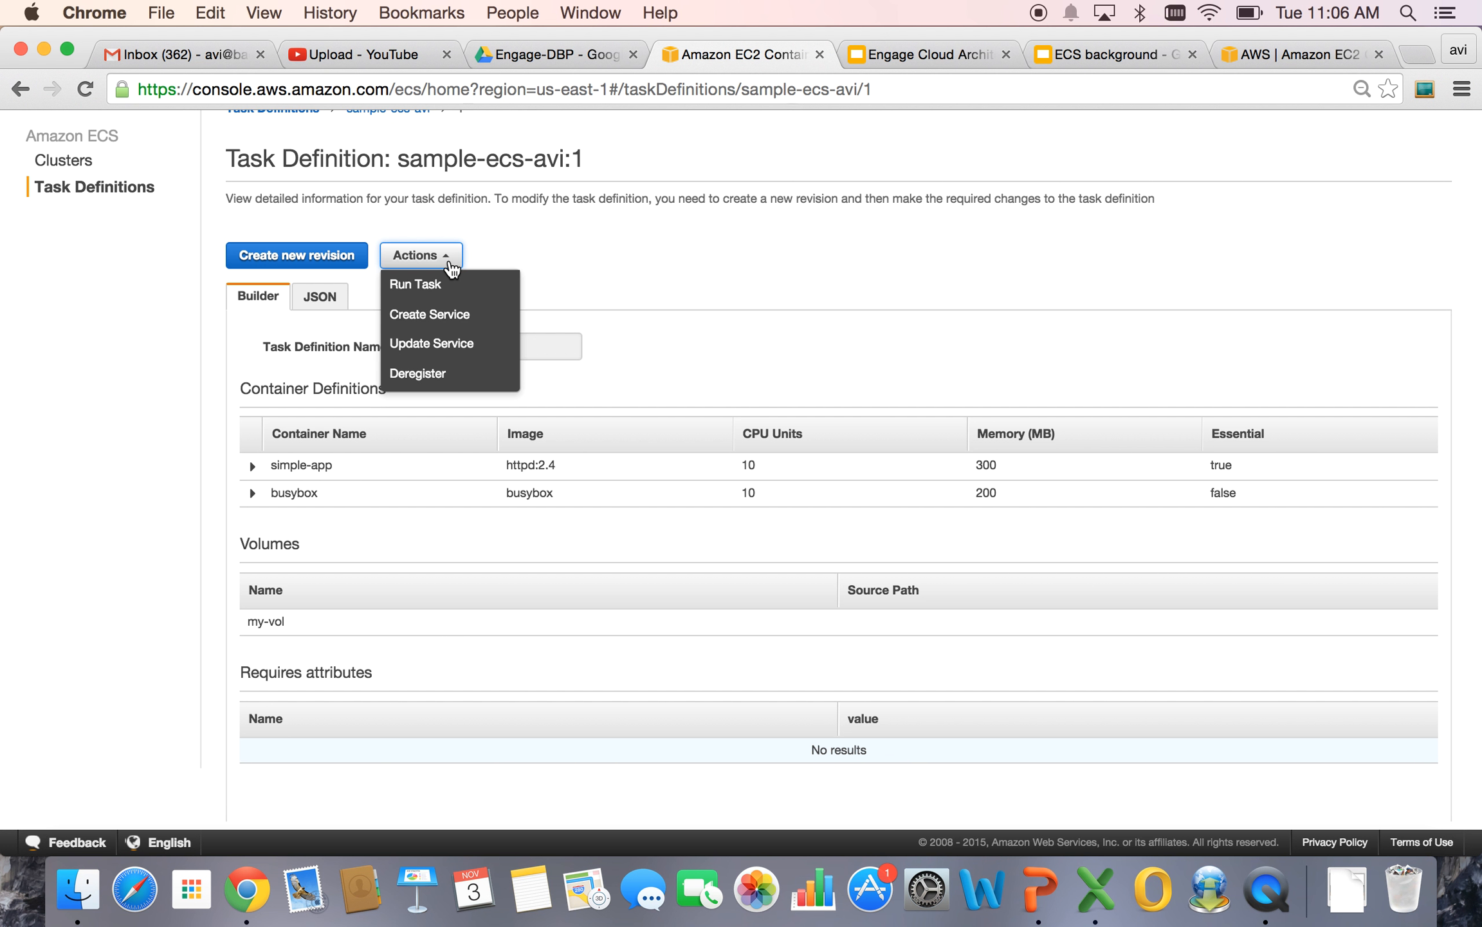
click(413, 288)
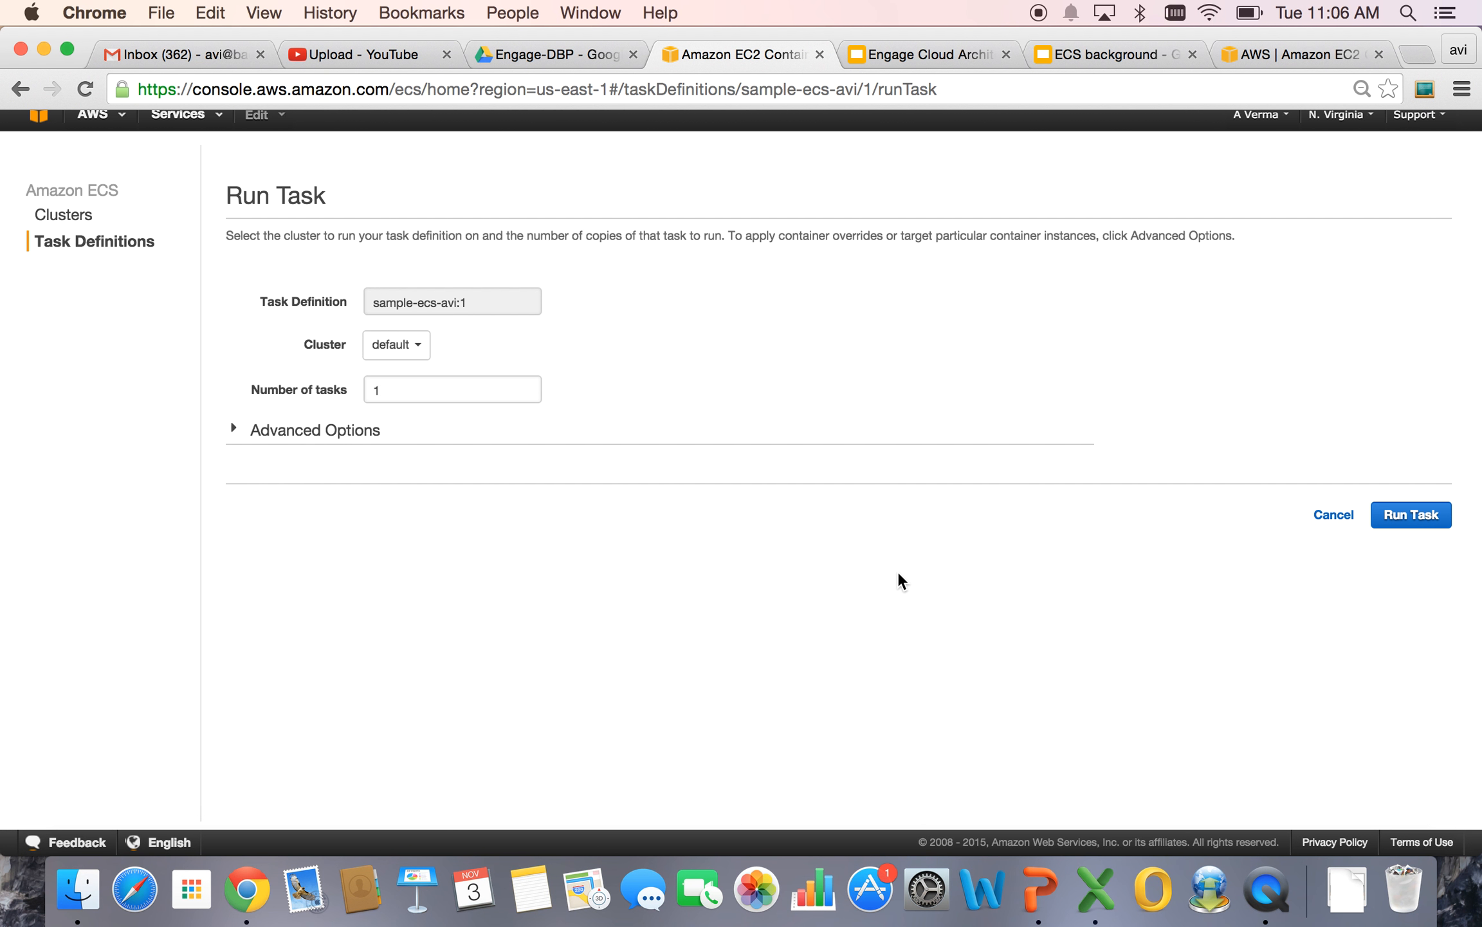
click(1334, 515)
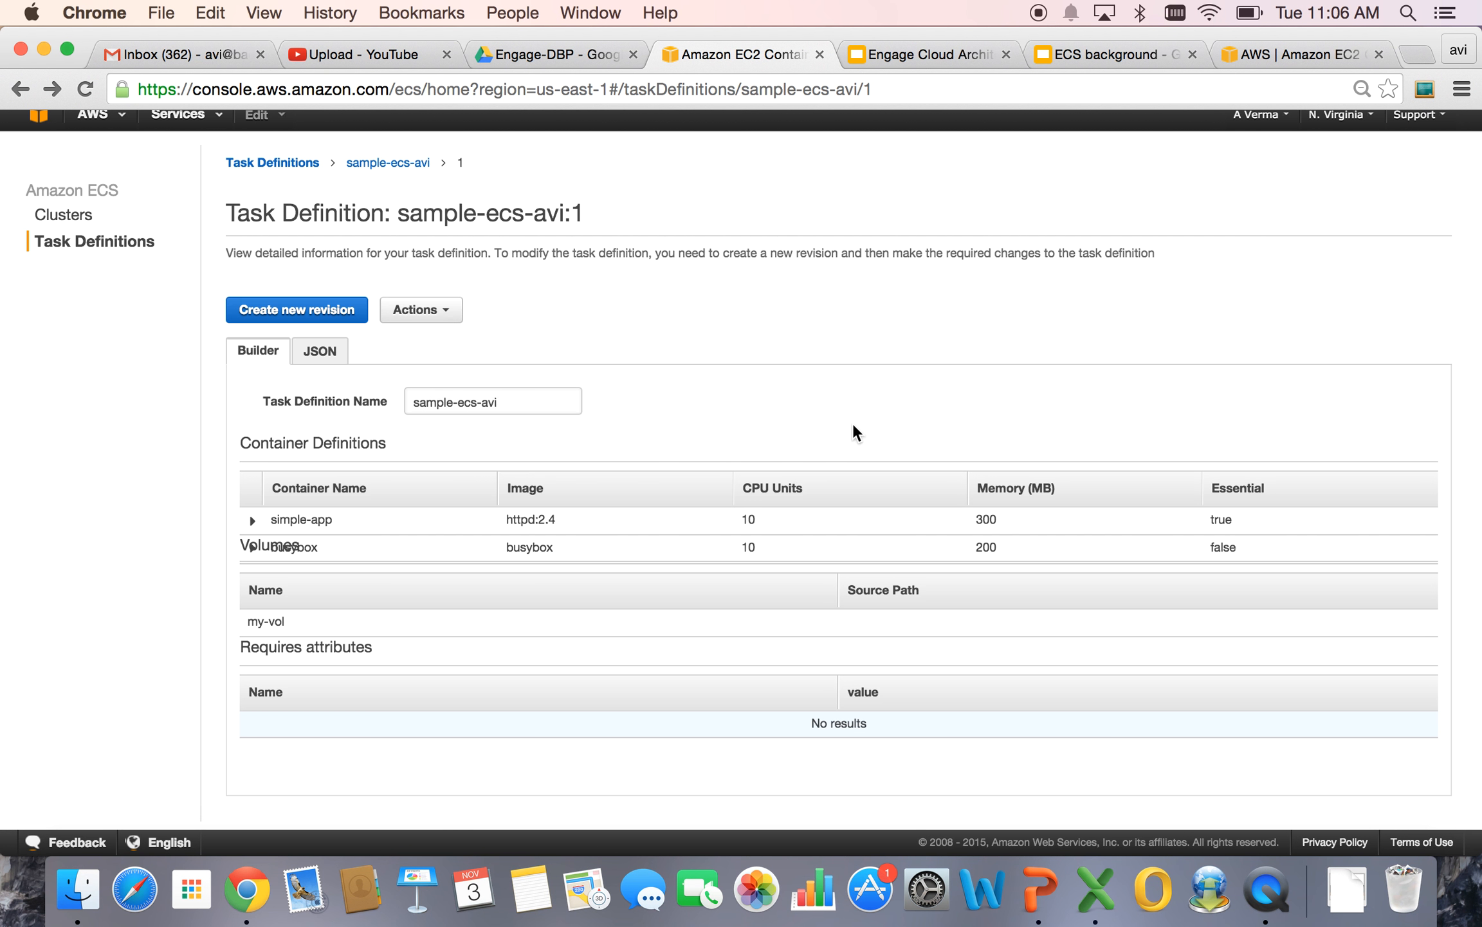
scroll(862, 418, down, 2)
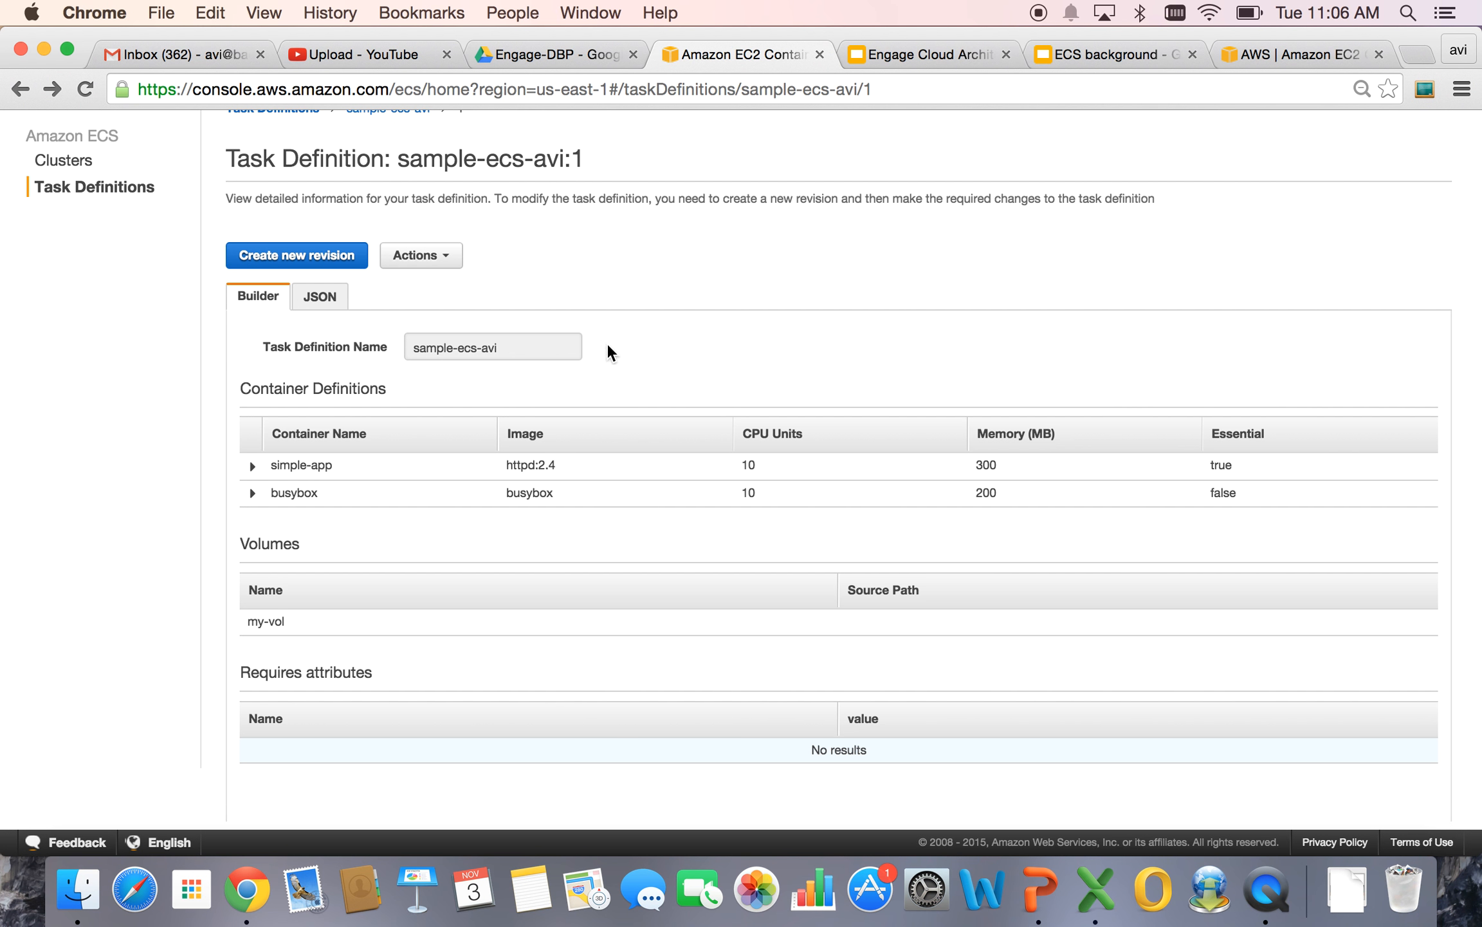
Start creating a service from the sample task definition, name it test-esc-service-demo and check the cluster choices.
click(452, 267)
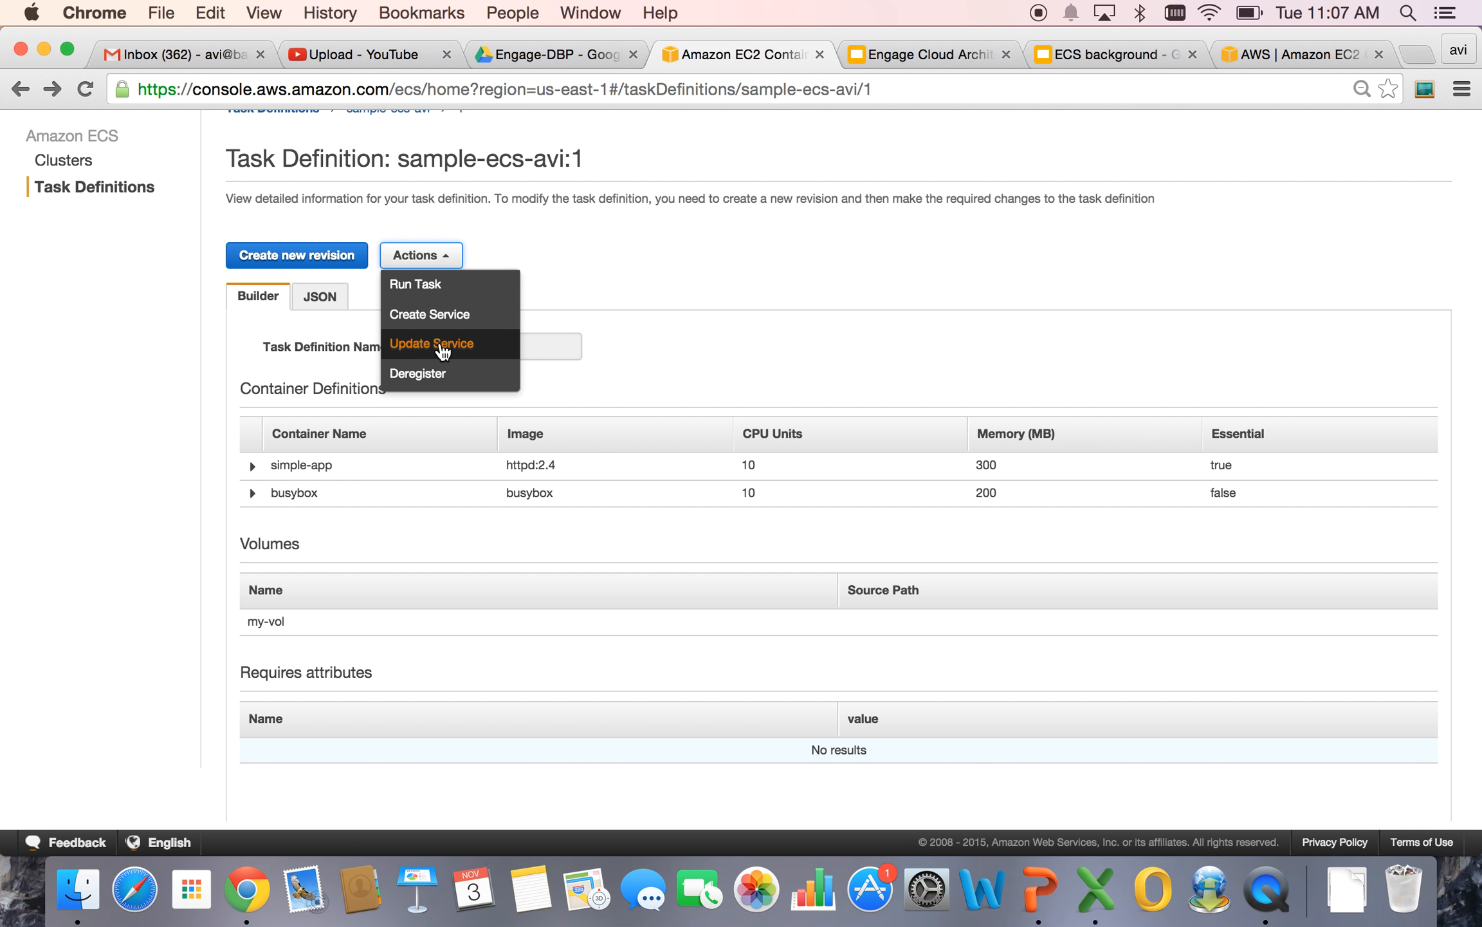
click(440, 314)
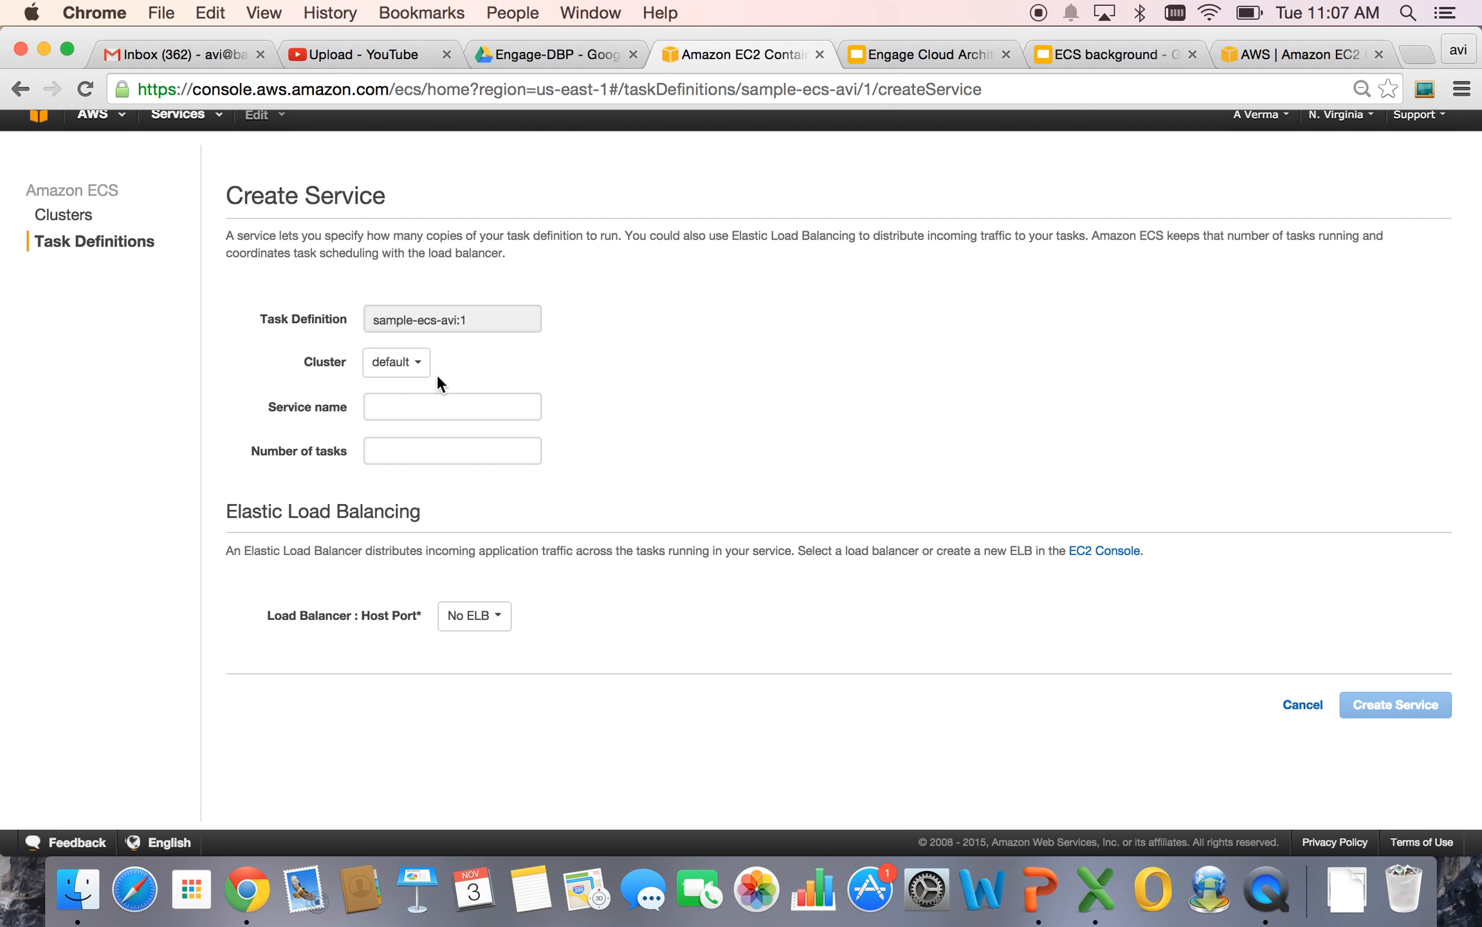
click(431, 409)
text(test)
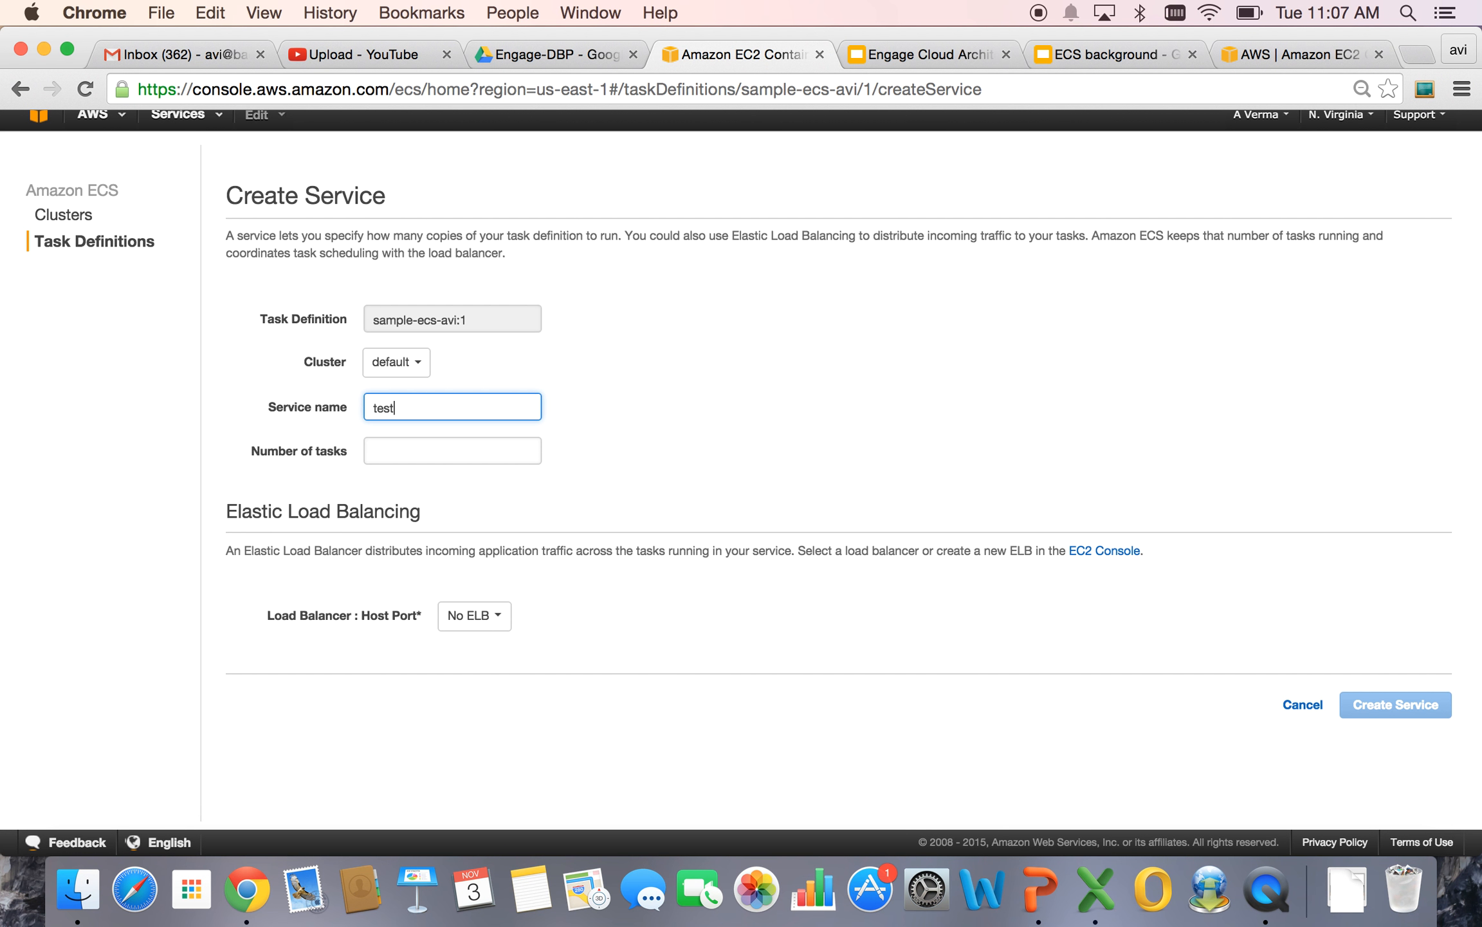
text(-esc-service-demo)
click(422, 369)
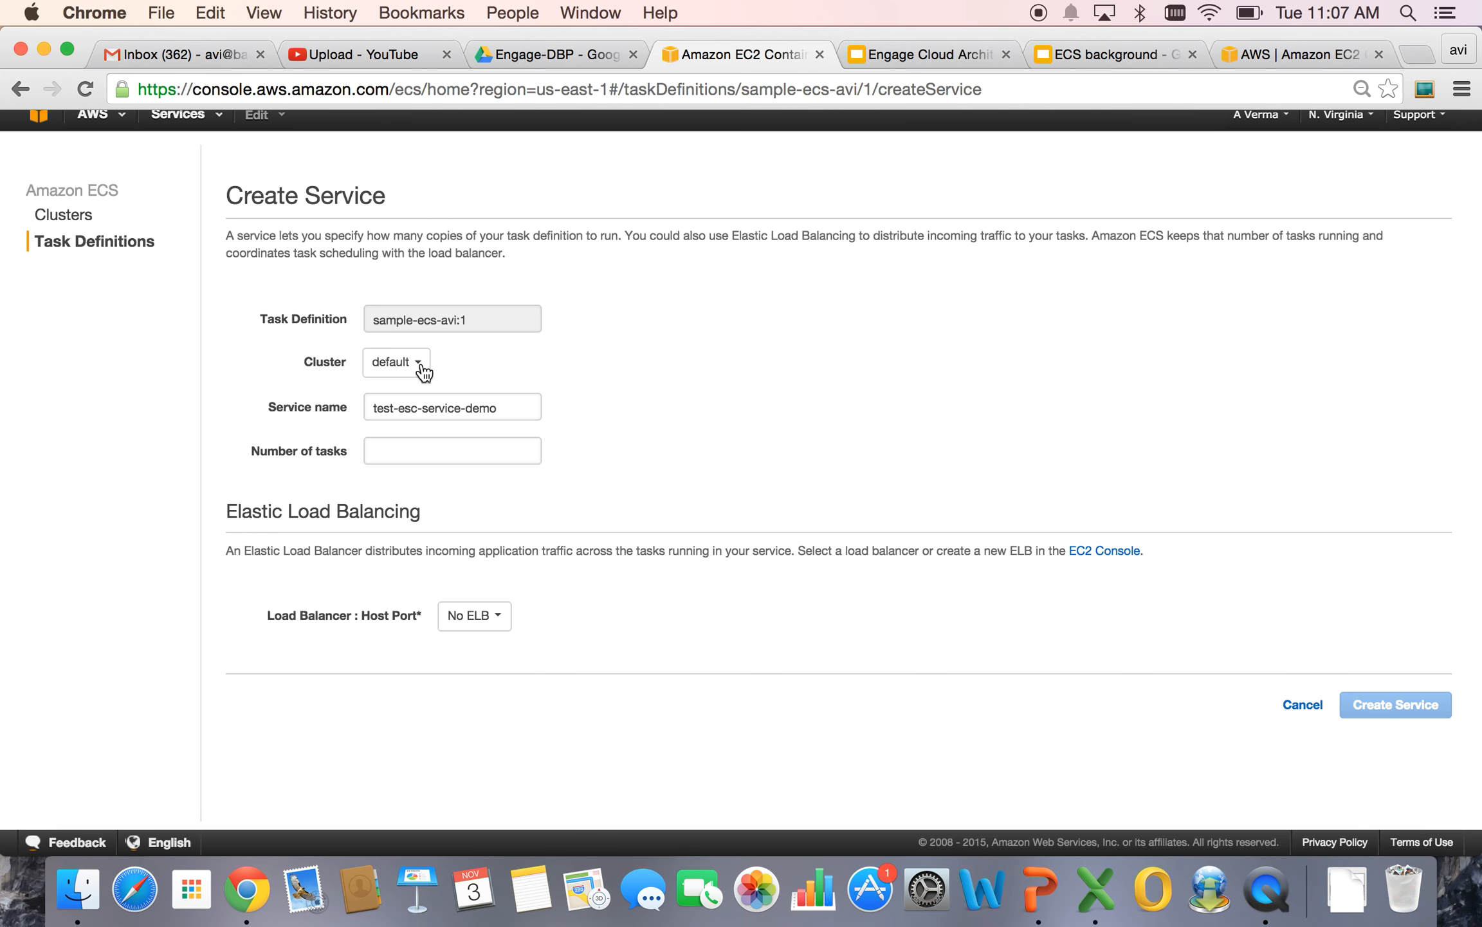
click(511, 357)
Set the service's number of tasks to 2, view the load balancer choices and cancel the service creation.
click(451, 461)
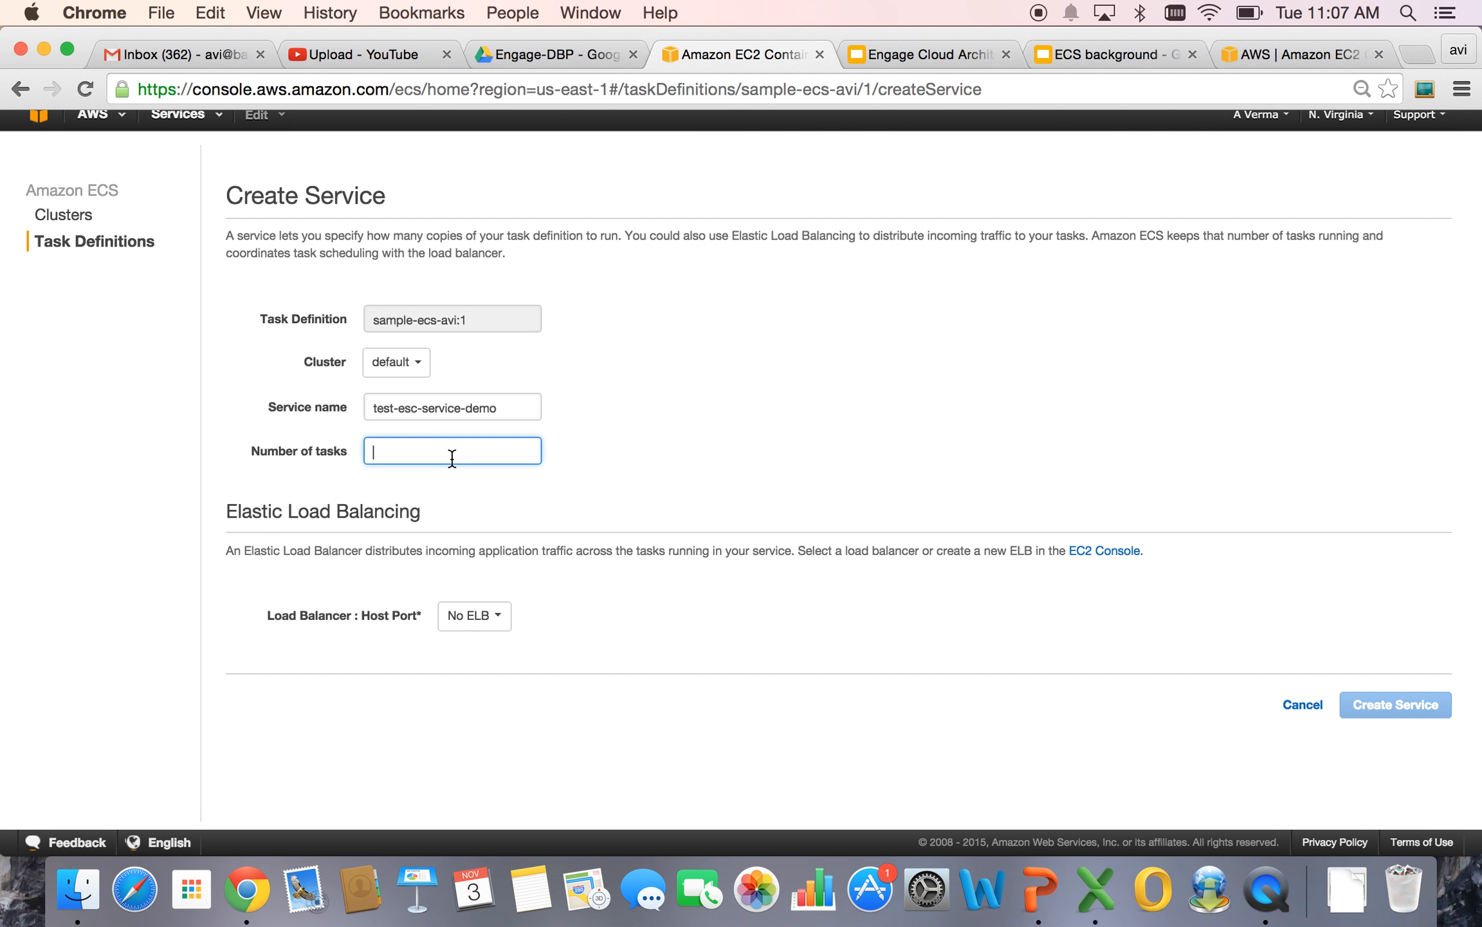
text(2)
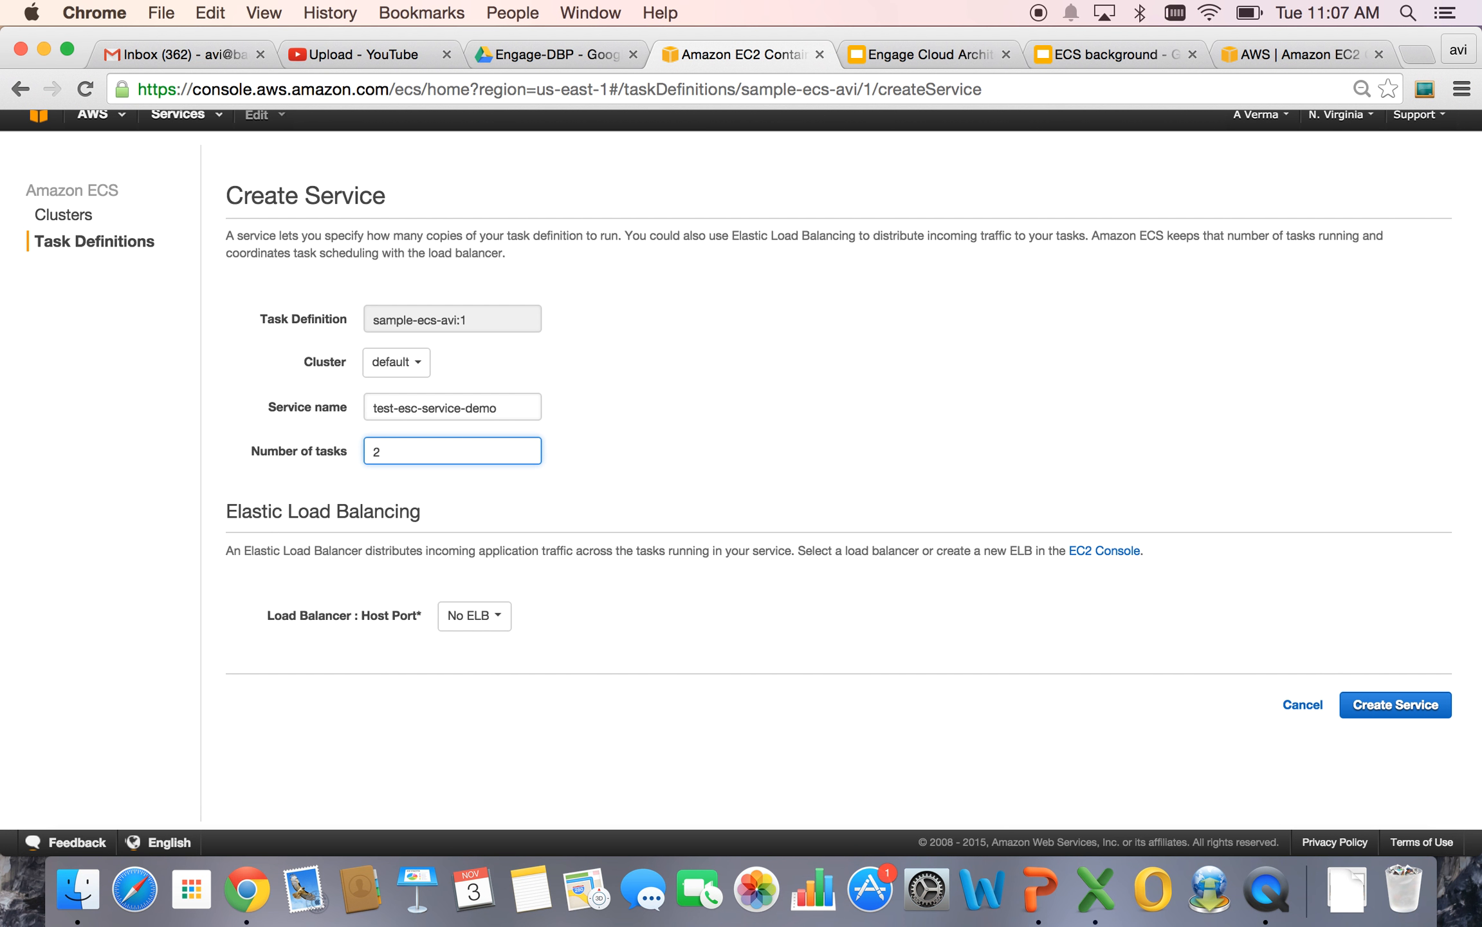
click(510, 628)
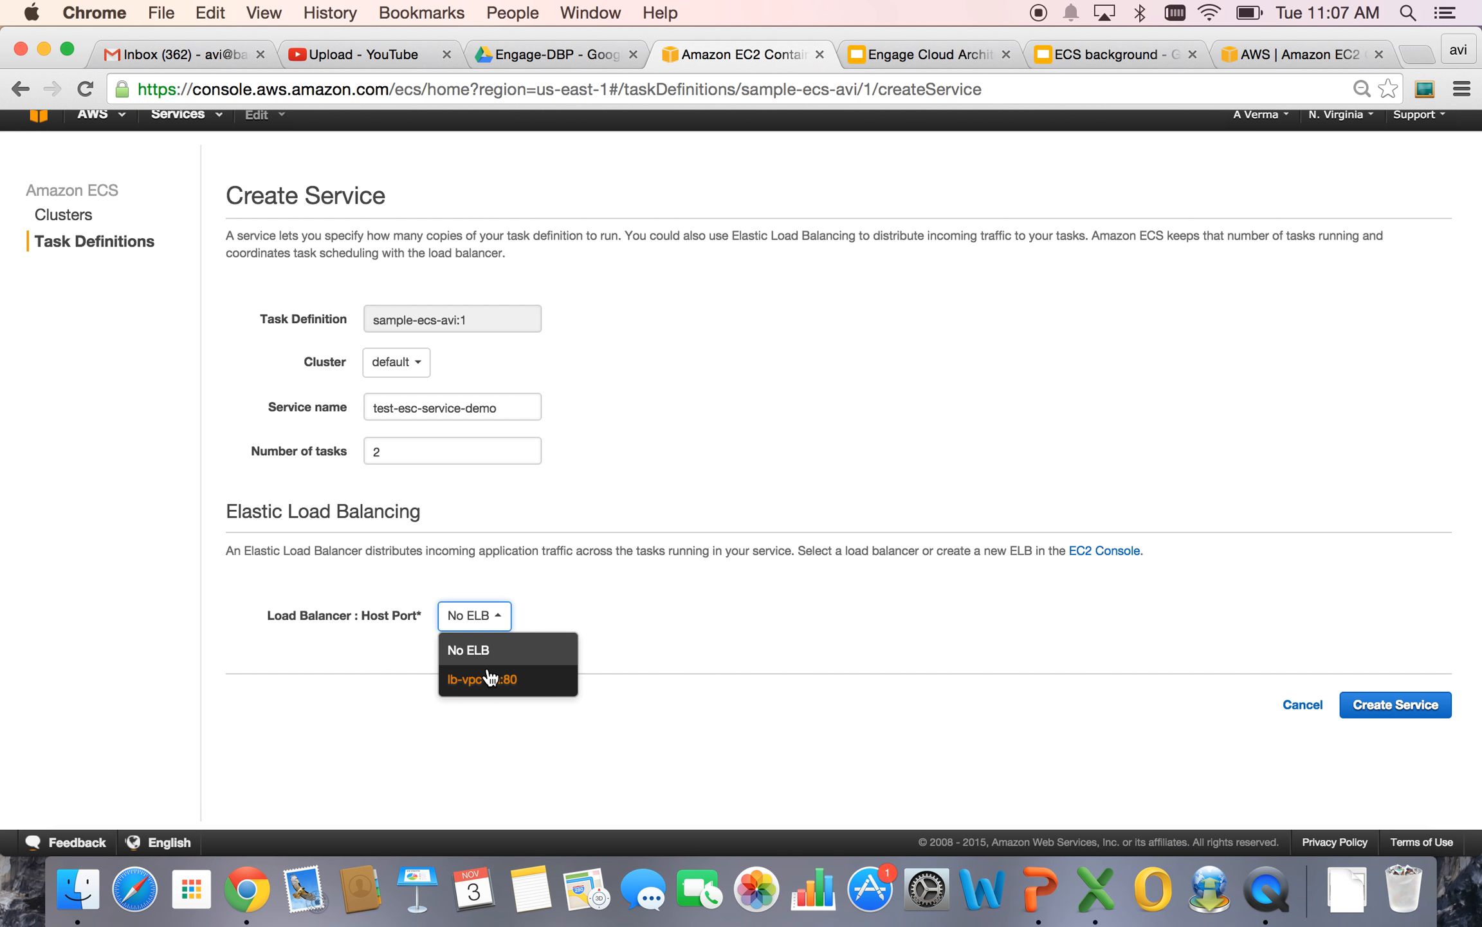
click(724, 616)
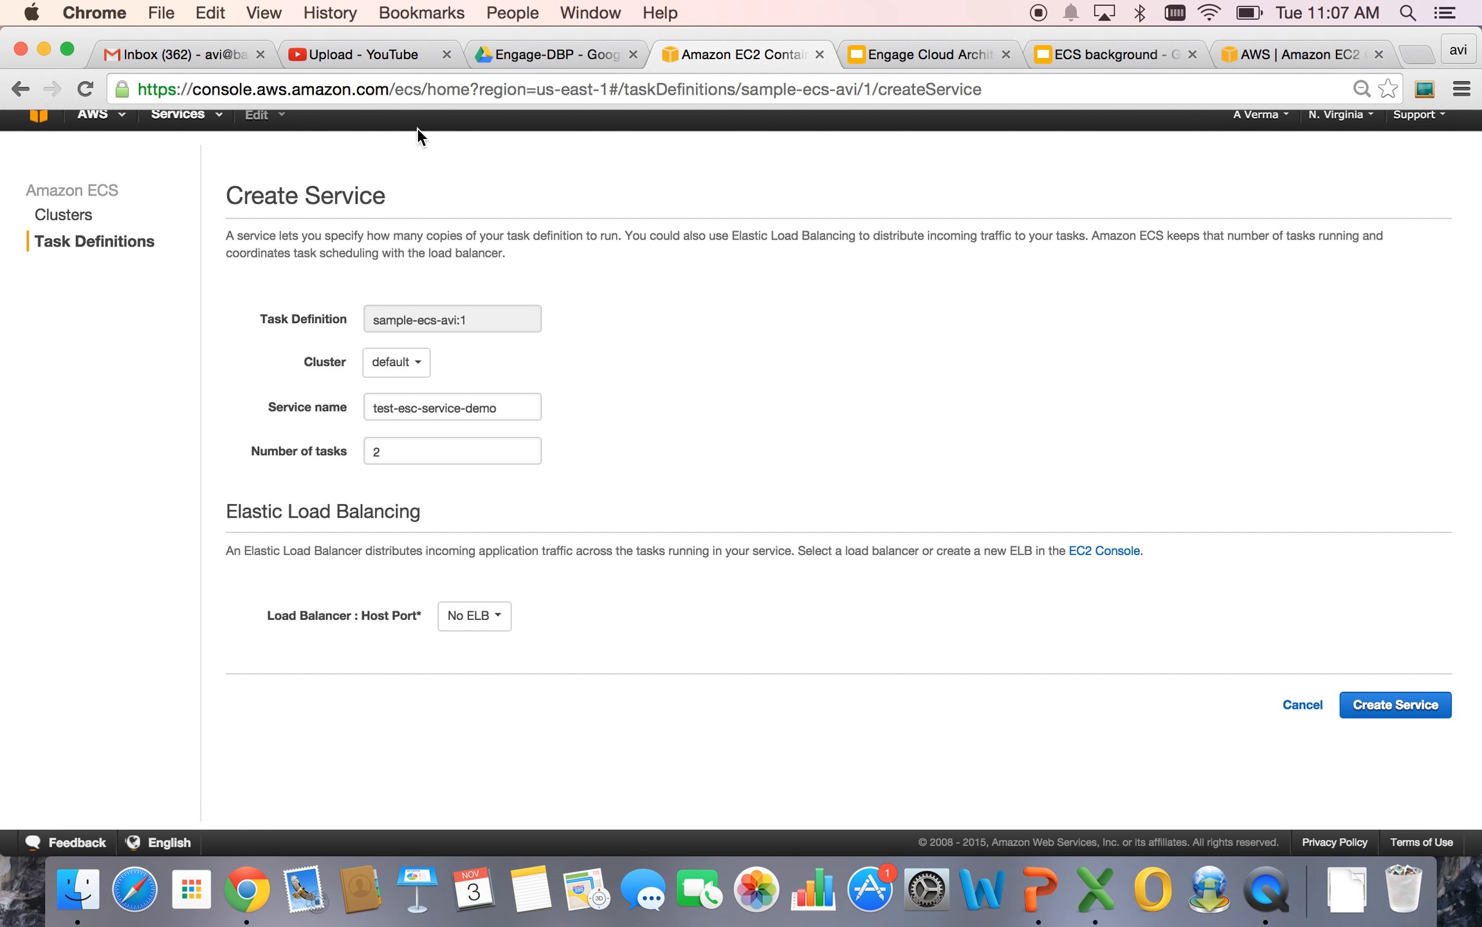
scroll(338, 158, up, 1)
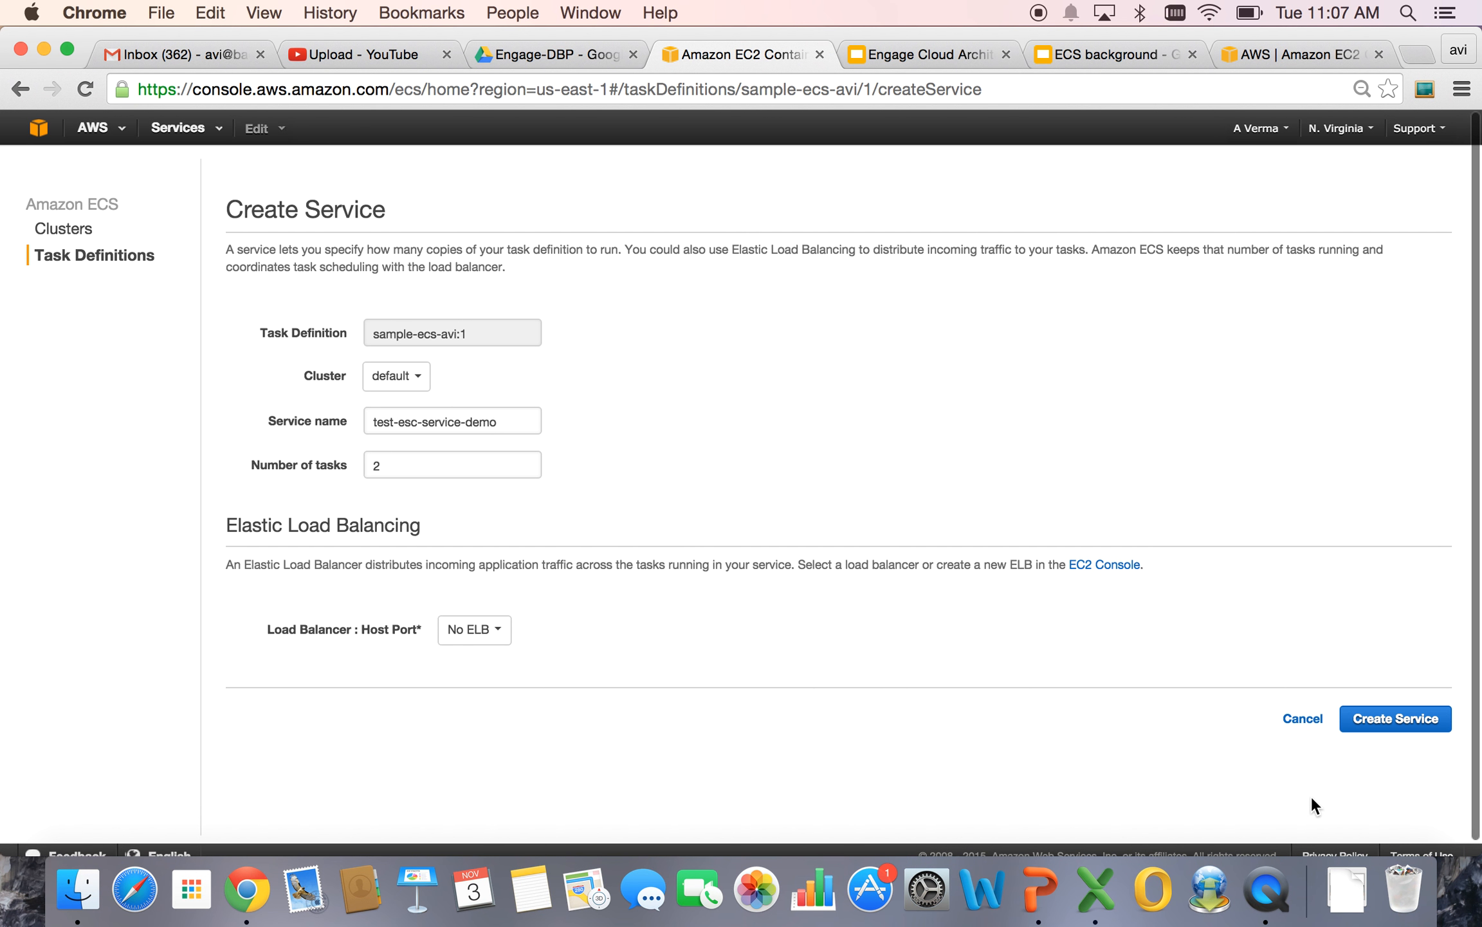
click(1312, 719)
scroll(283, 222, down, 2)
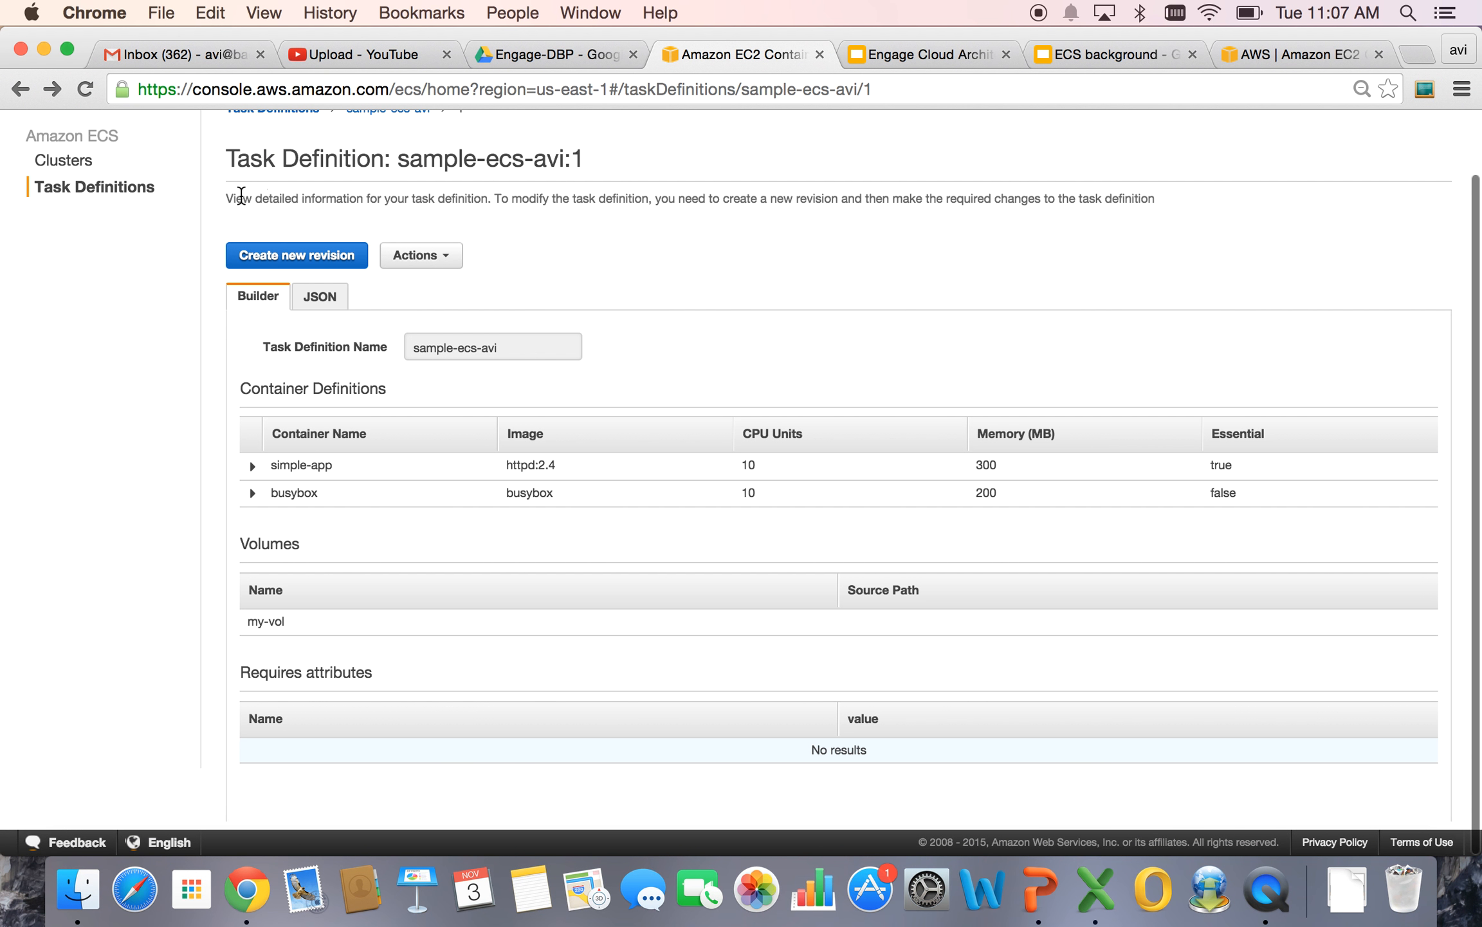
Return to the clusters overview of EC2 Container Service.
scroll(241, 195, up, 2)
click(187, 128)
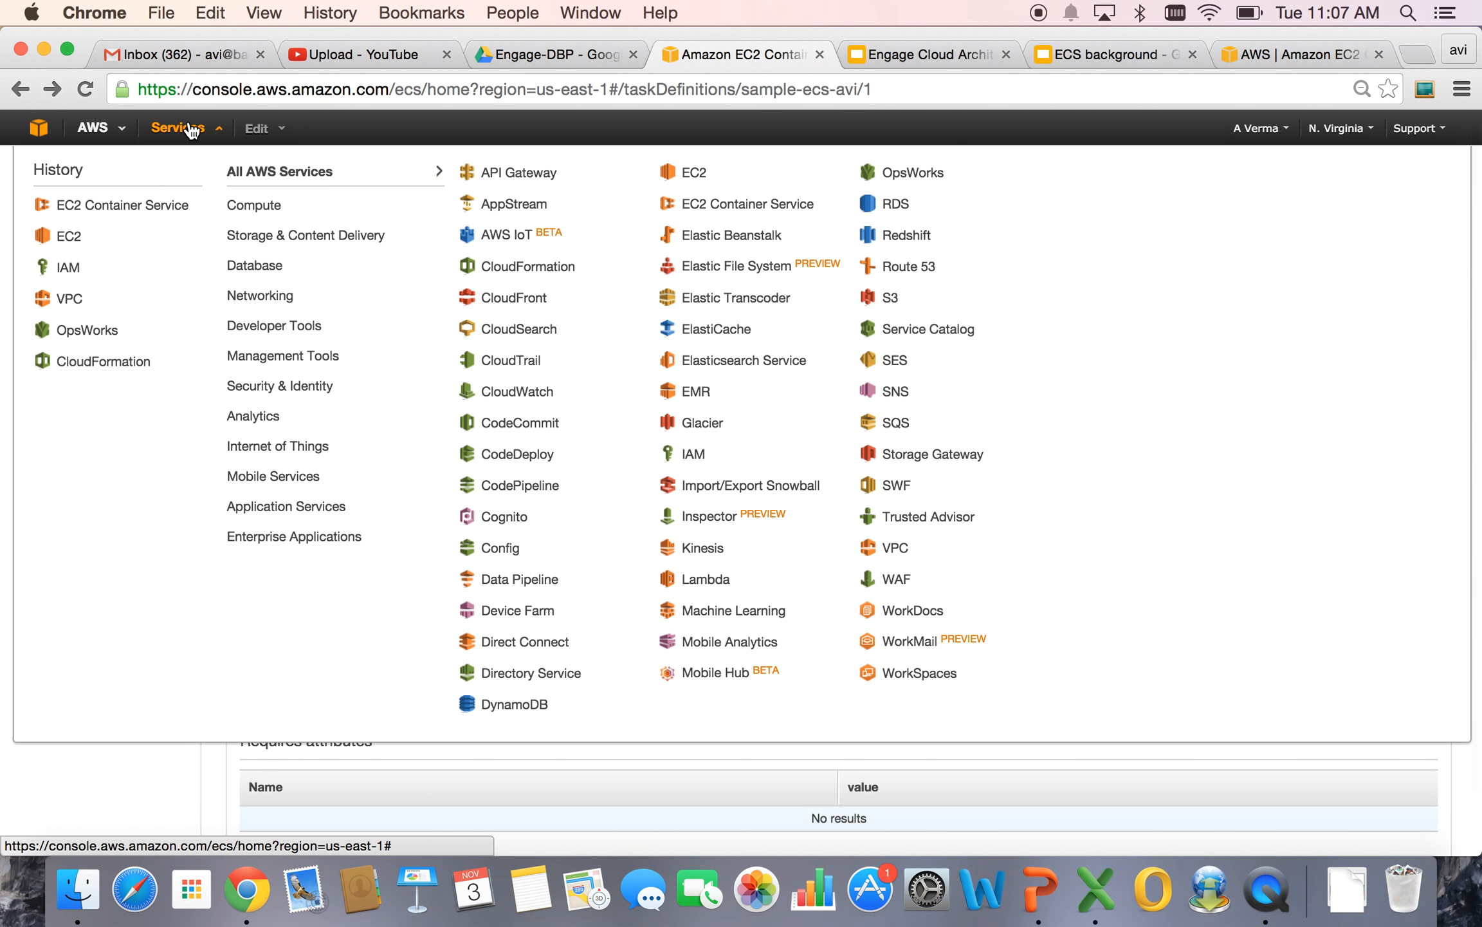
click(110, 209)
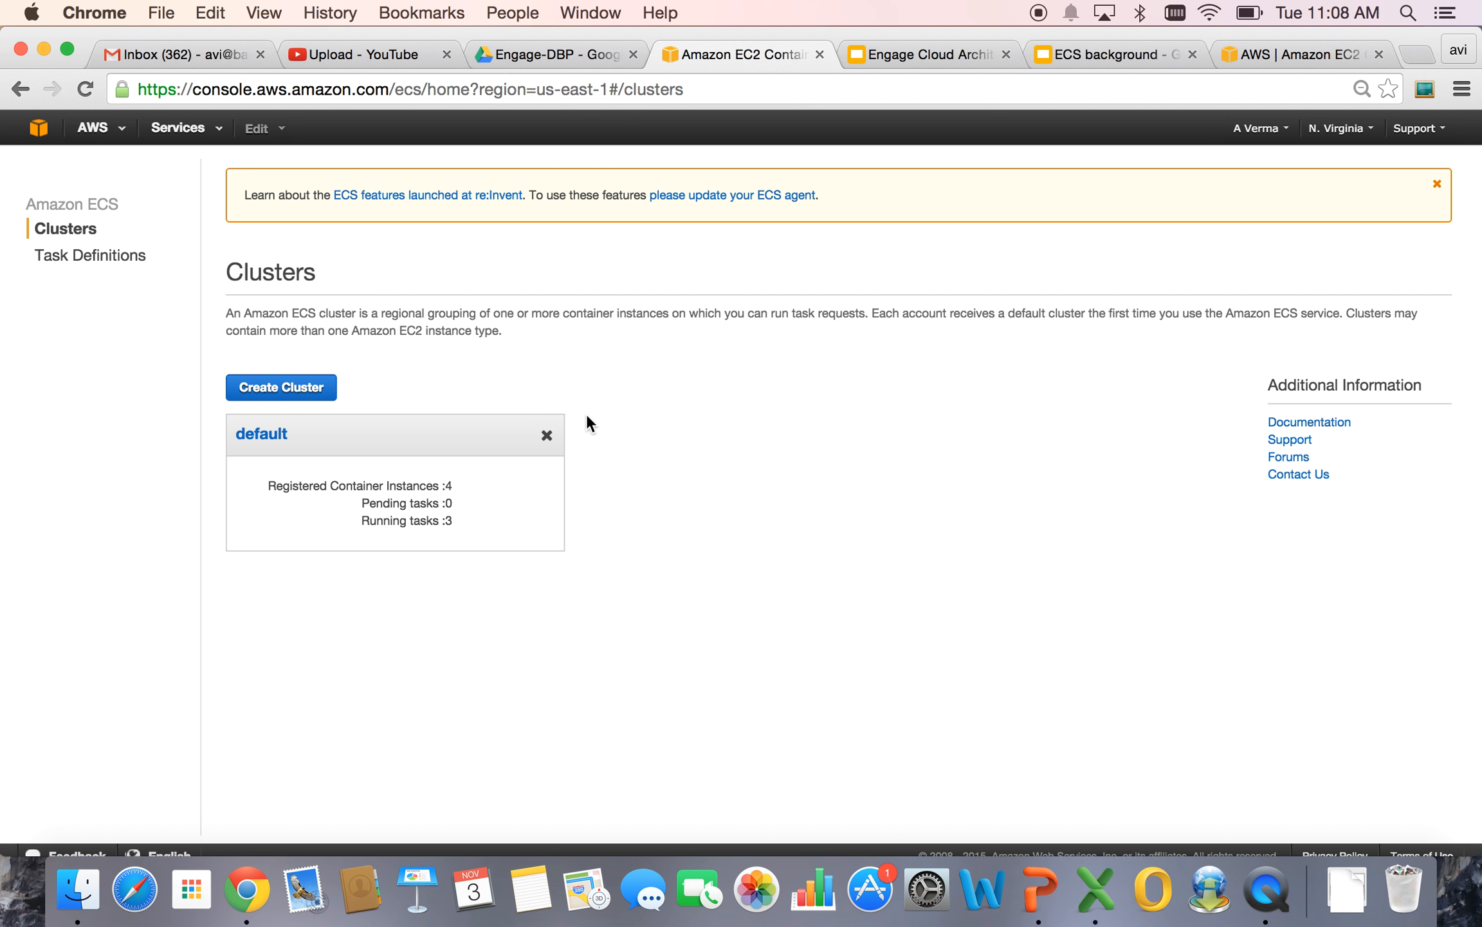
Switch to the EC2 service and view the instances registered with the lb-vpc-3a load balancer.
click(195, 130)
click(74, 243)
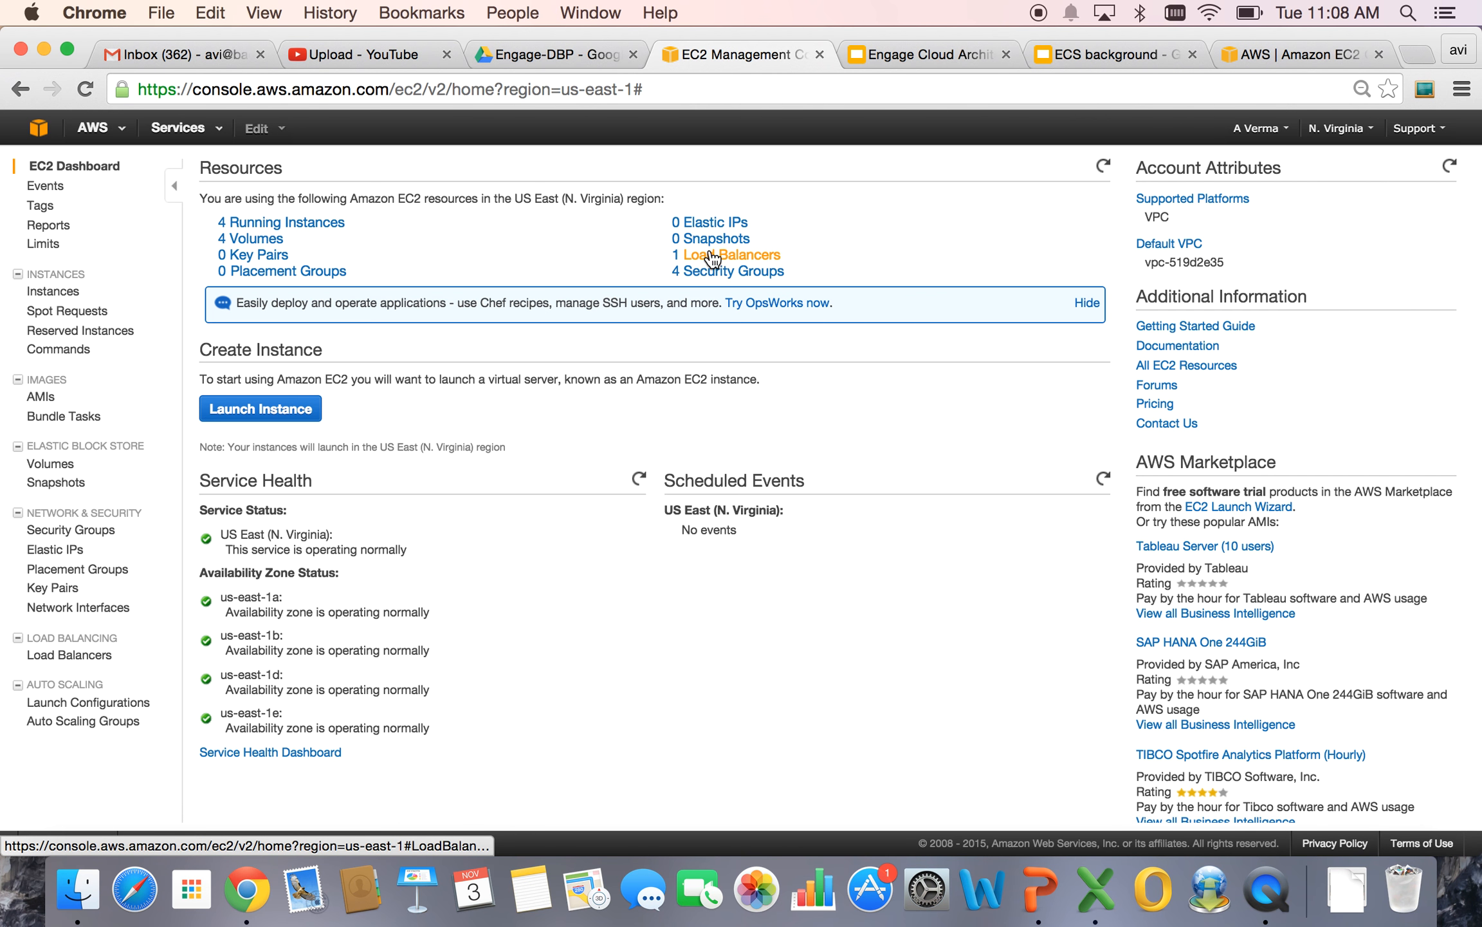
click(730, 257)
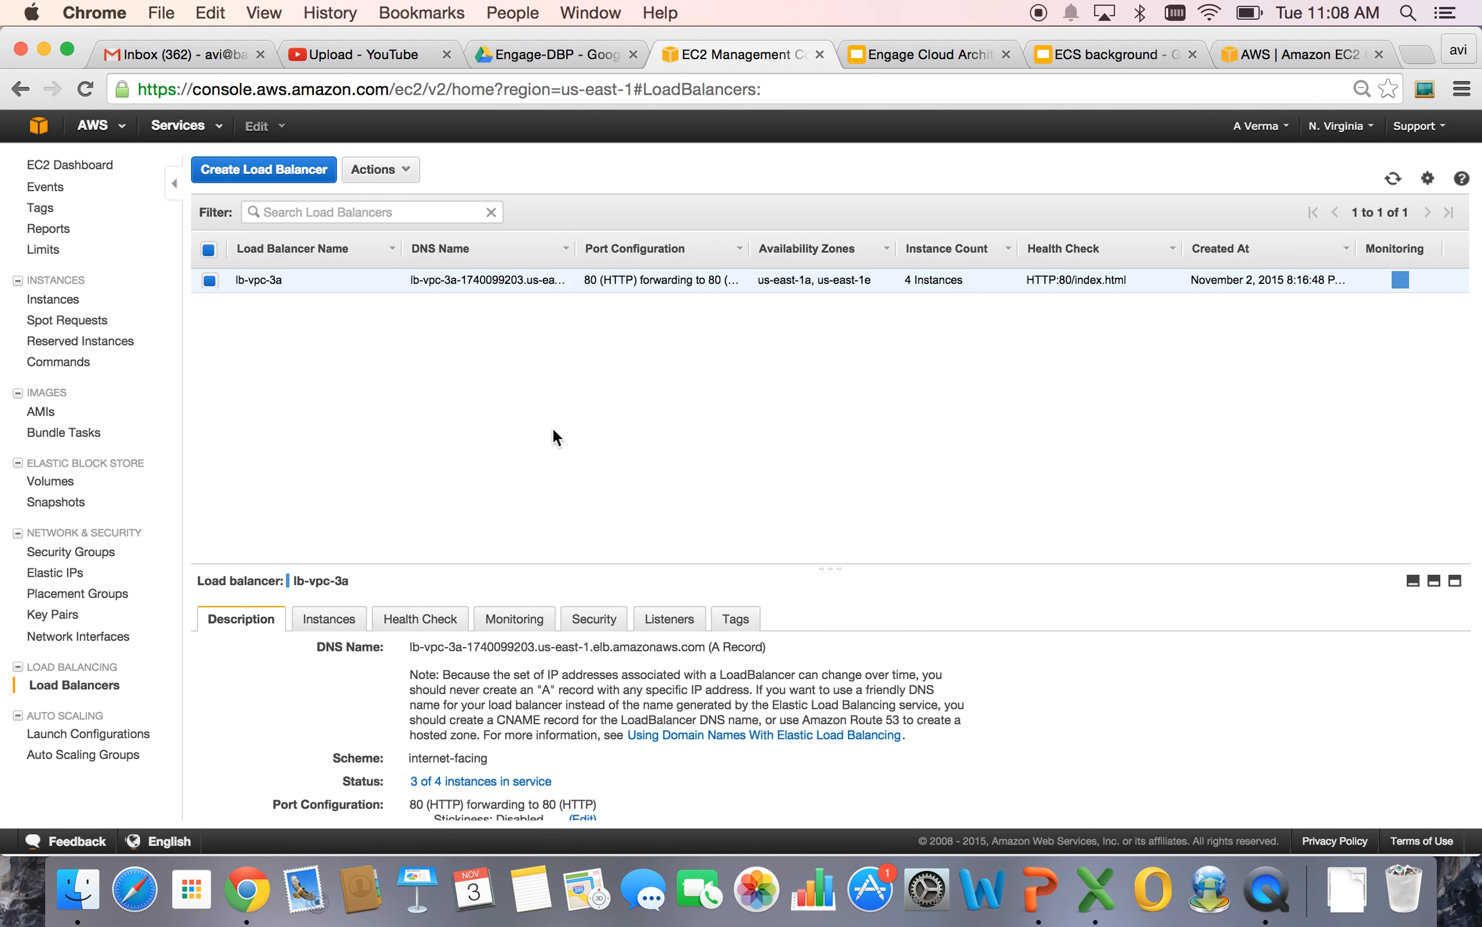
click(308, 623)
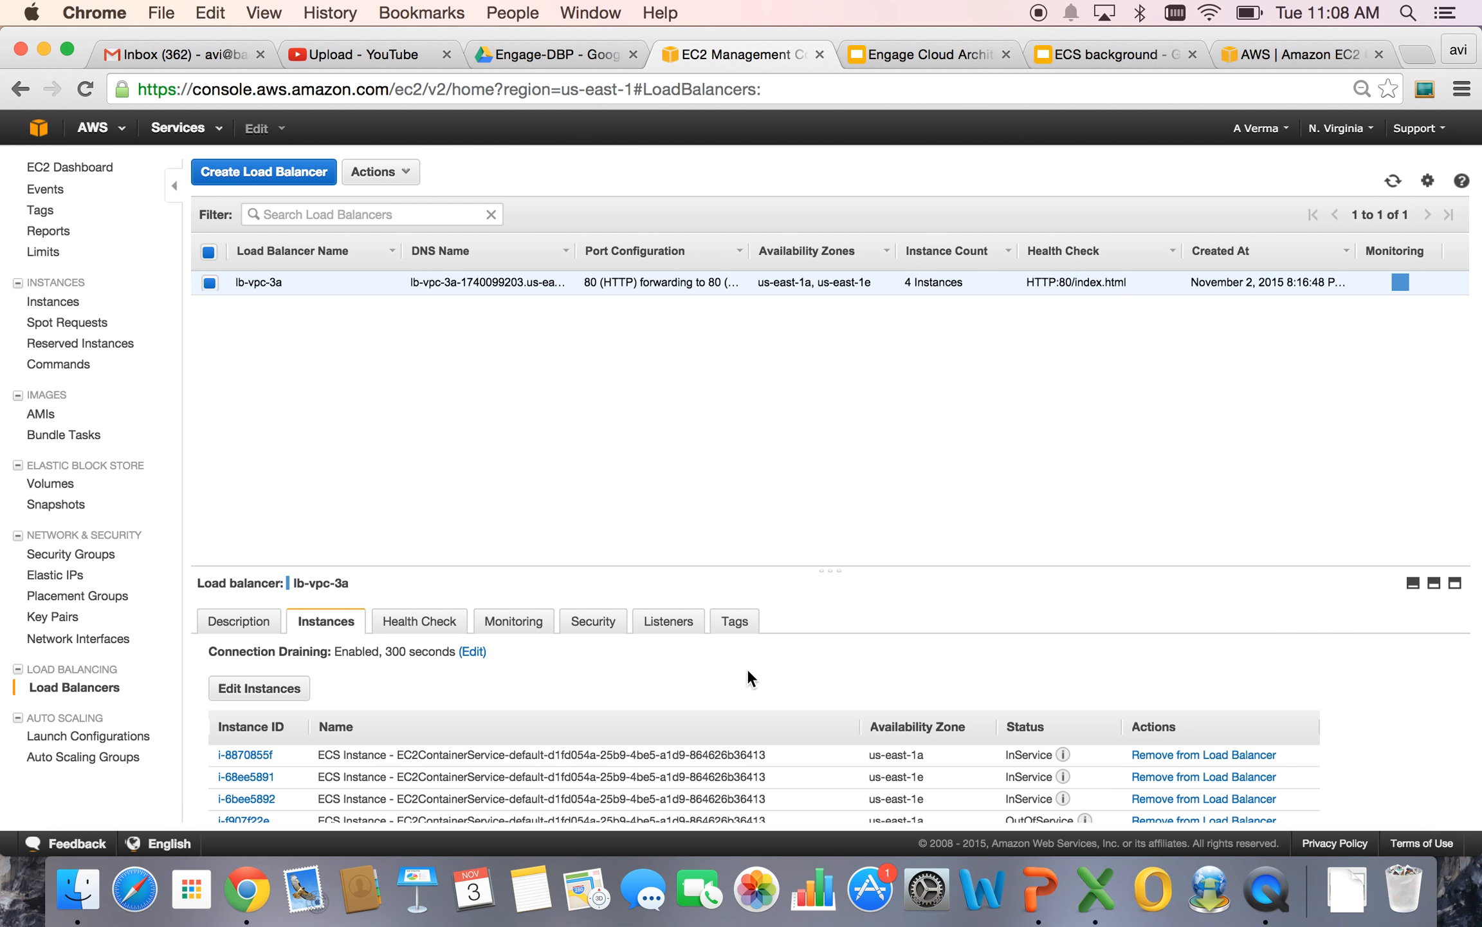
Check the instances registered with the lb-vpc-3a load balancer and view the Auto Scaling group's details.
scroll(748, 669, down, 5)
scroll(743, 730, up, 1)
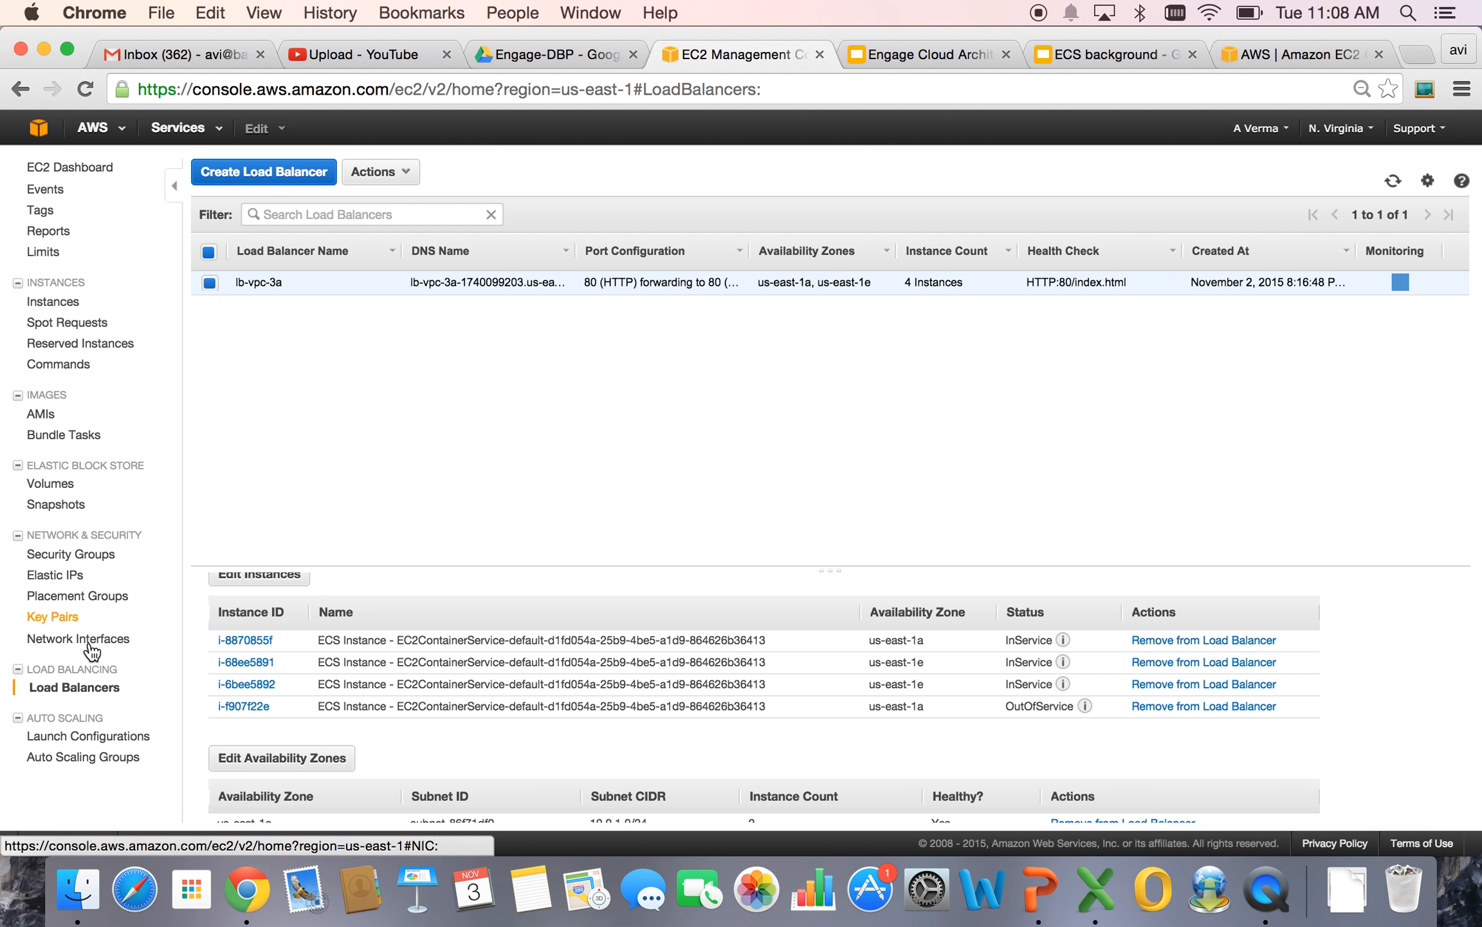
click(91, 758)
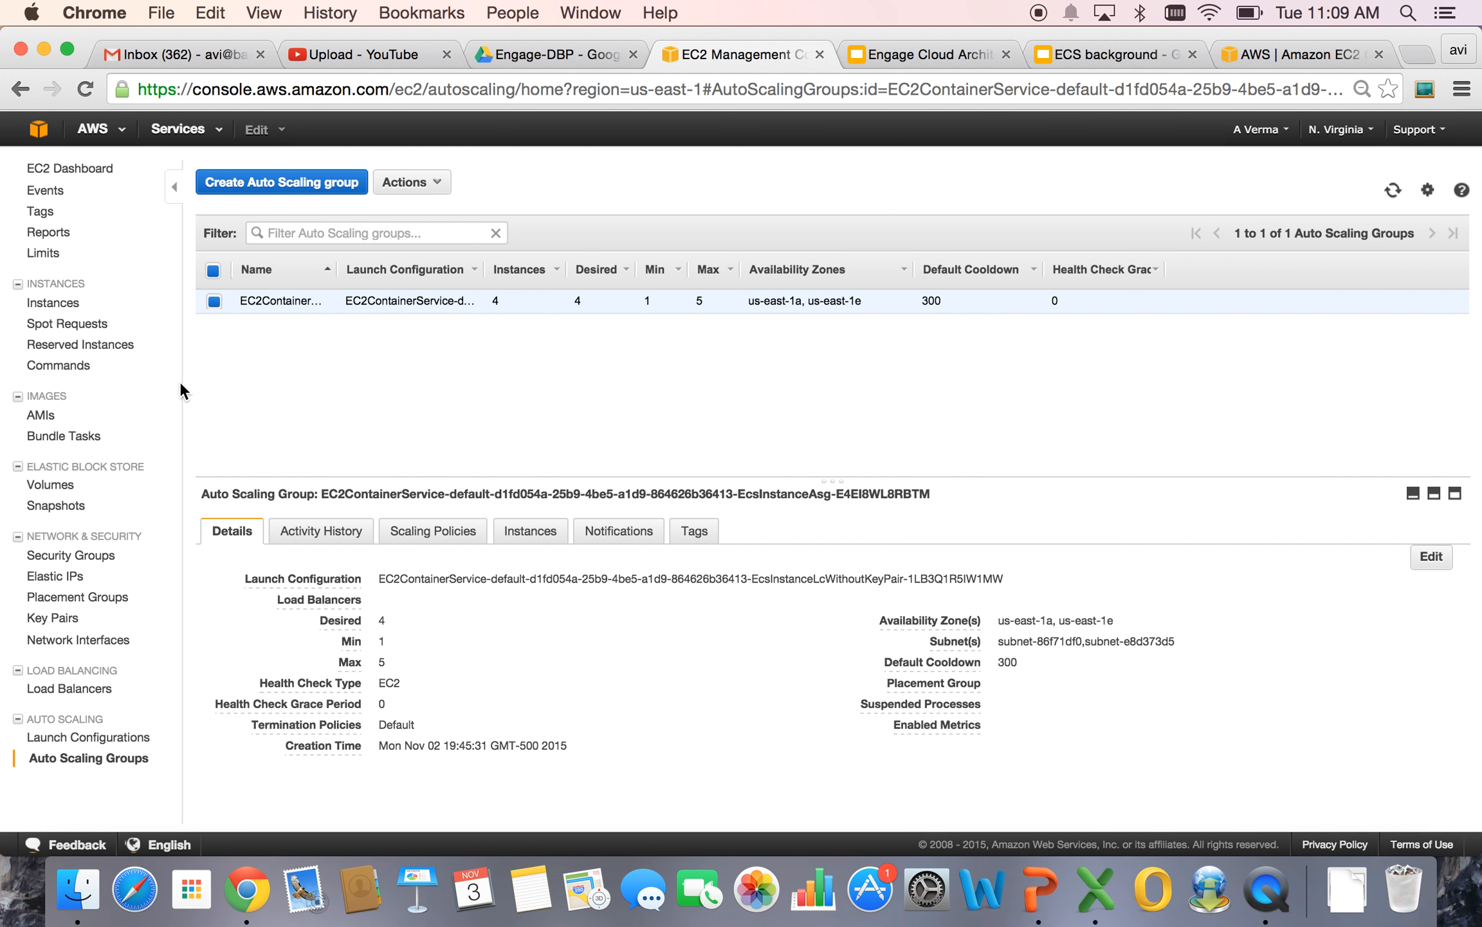
Switch to EC2 Container Service and open revision 1 of the sample task definition.
click(200, 128)
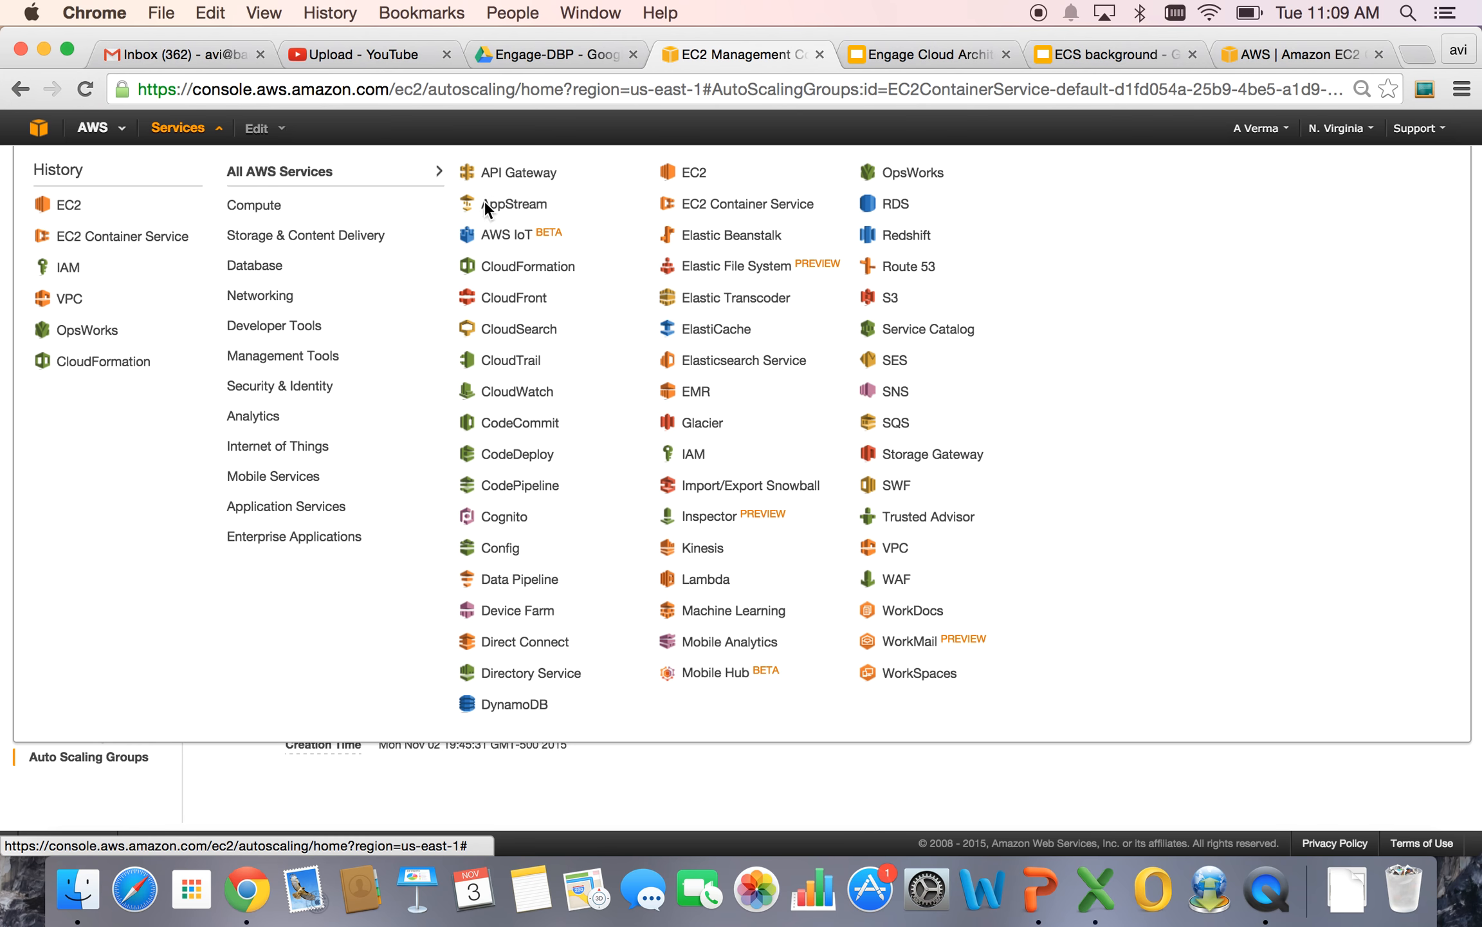
click(734, 214)
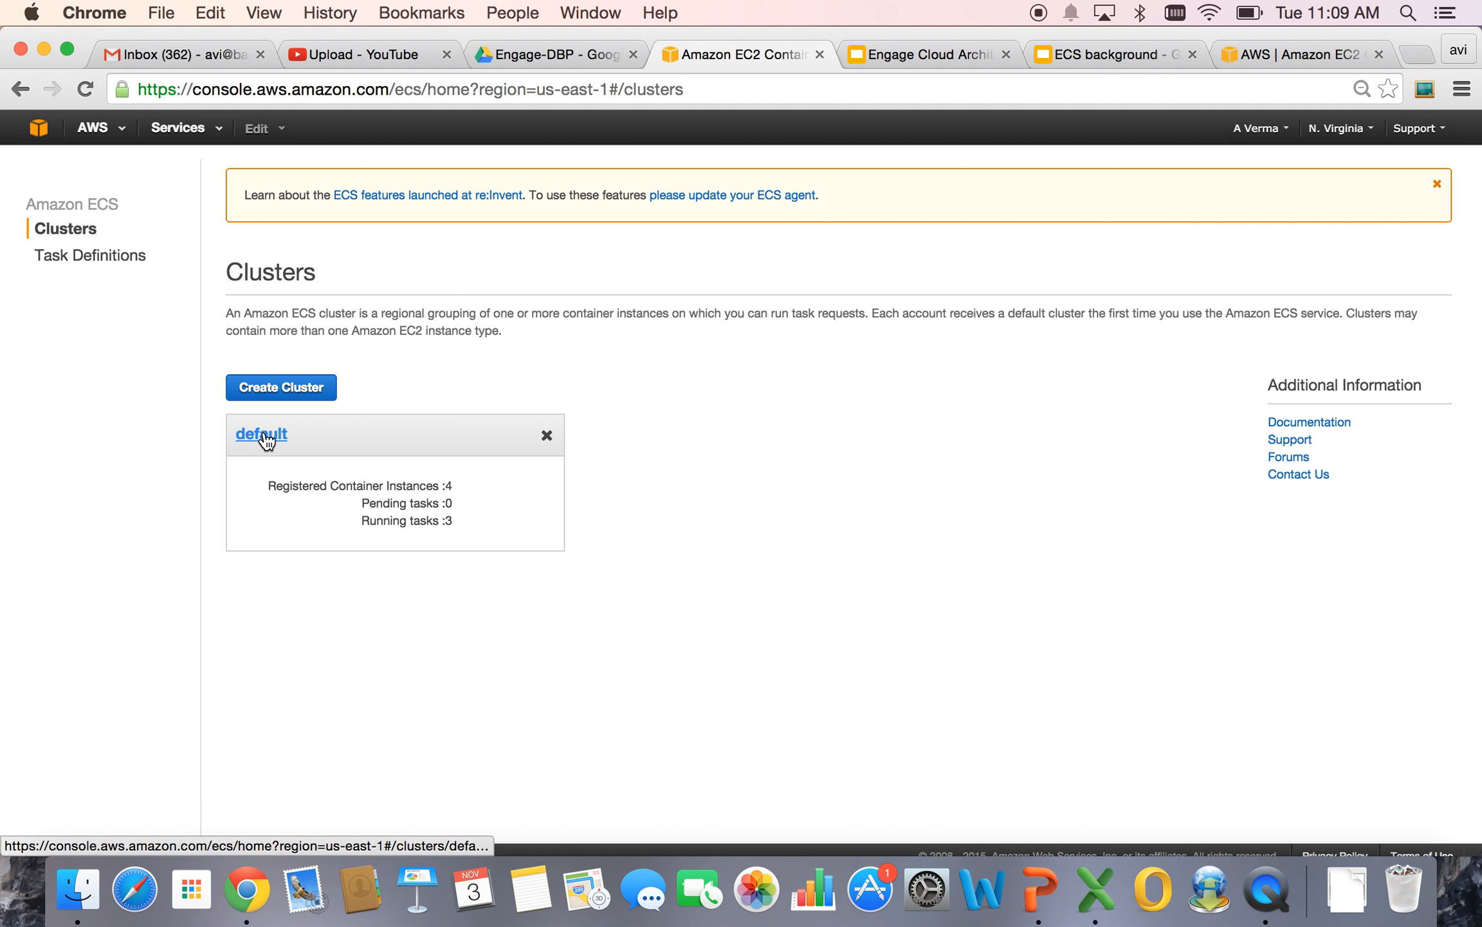
click(104, 260)
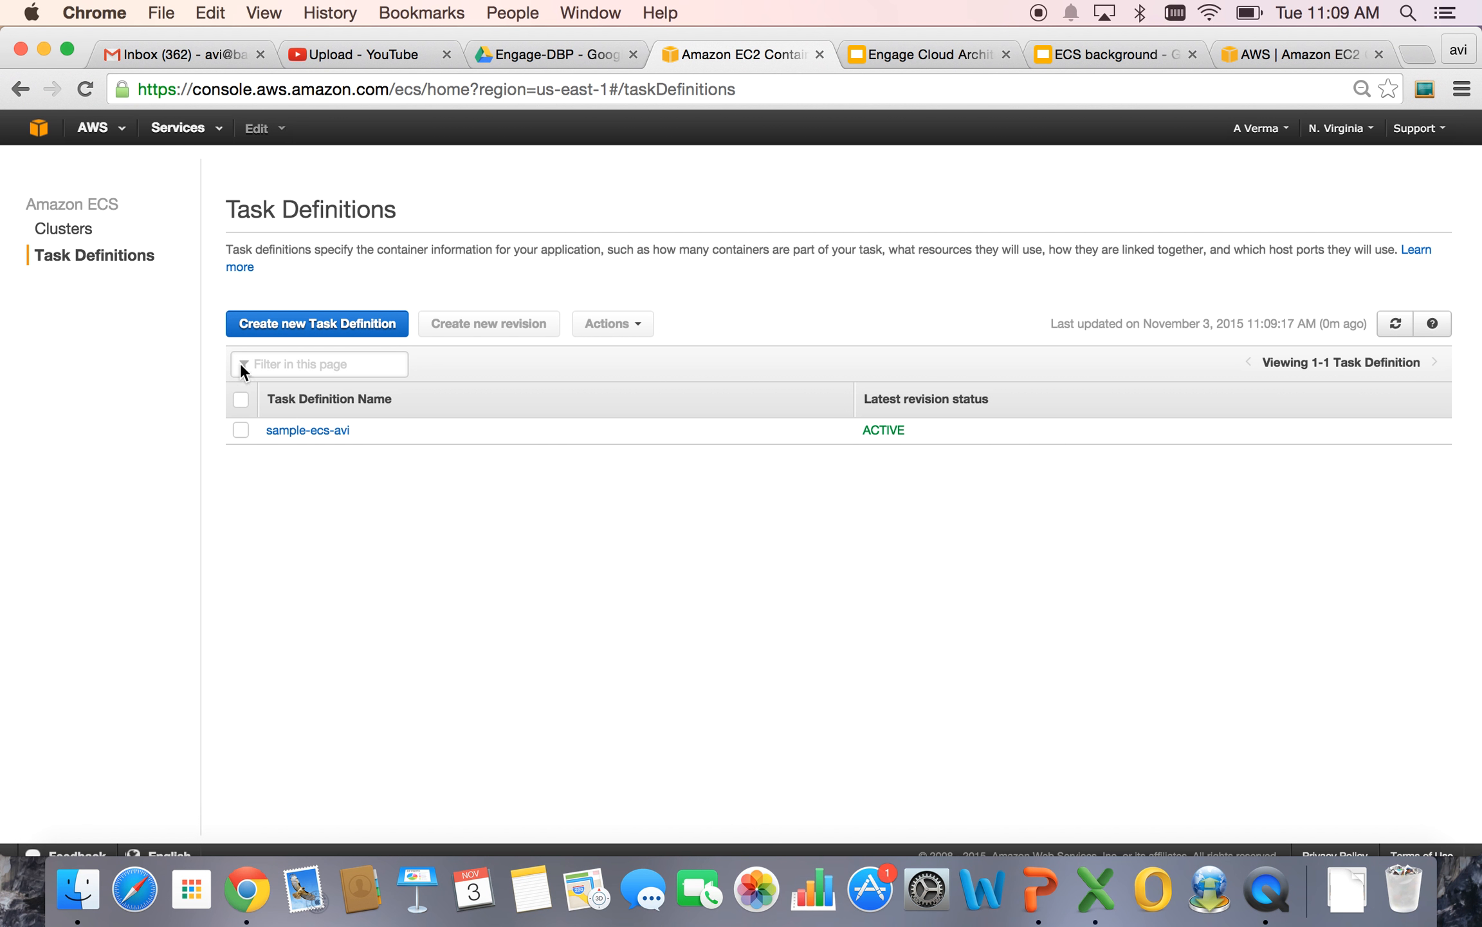
click(301, 431)
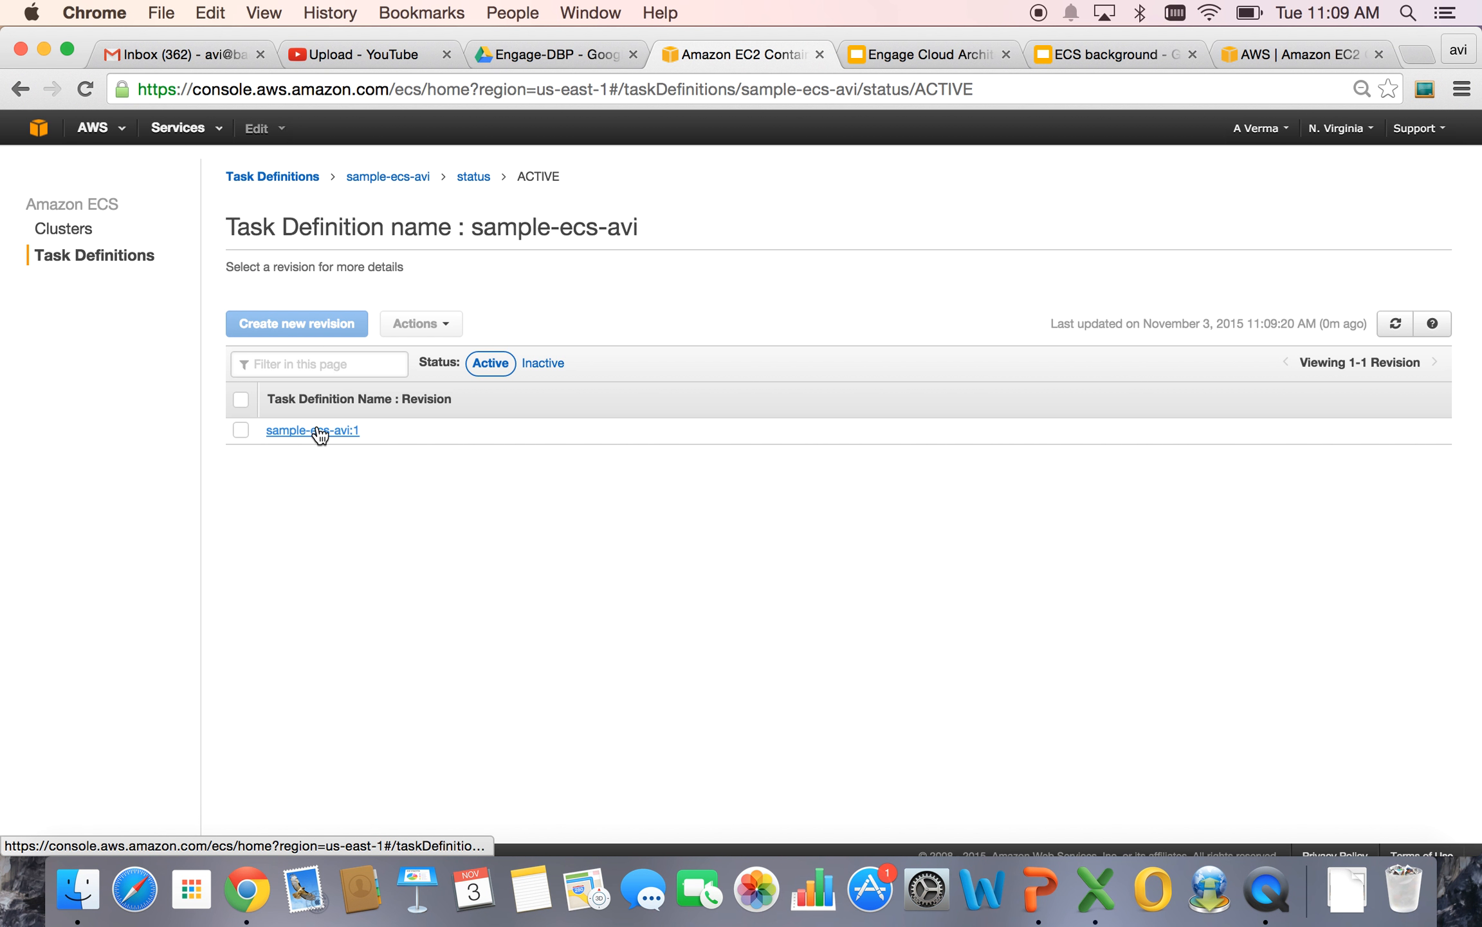
click(313, 435)
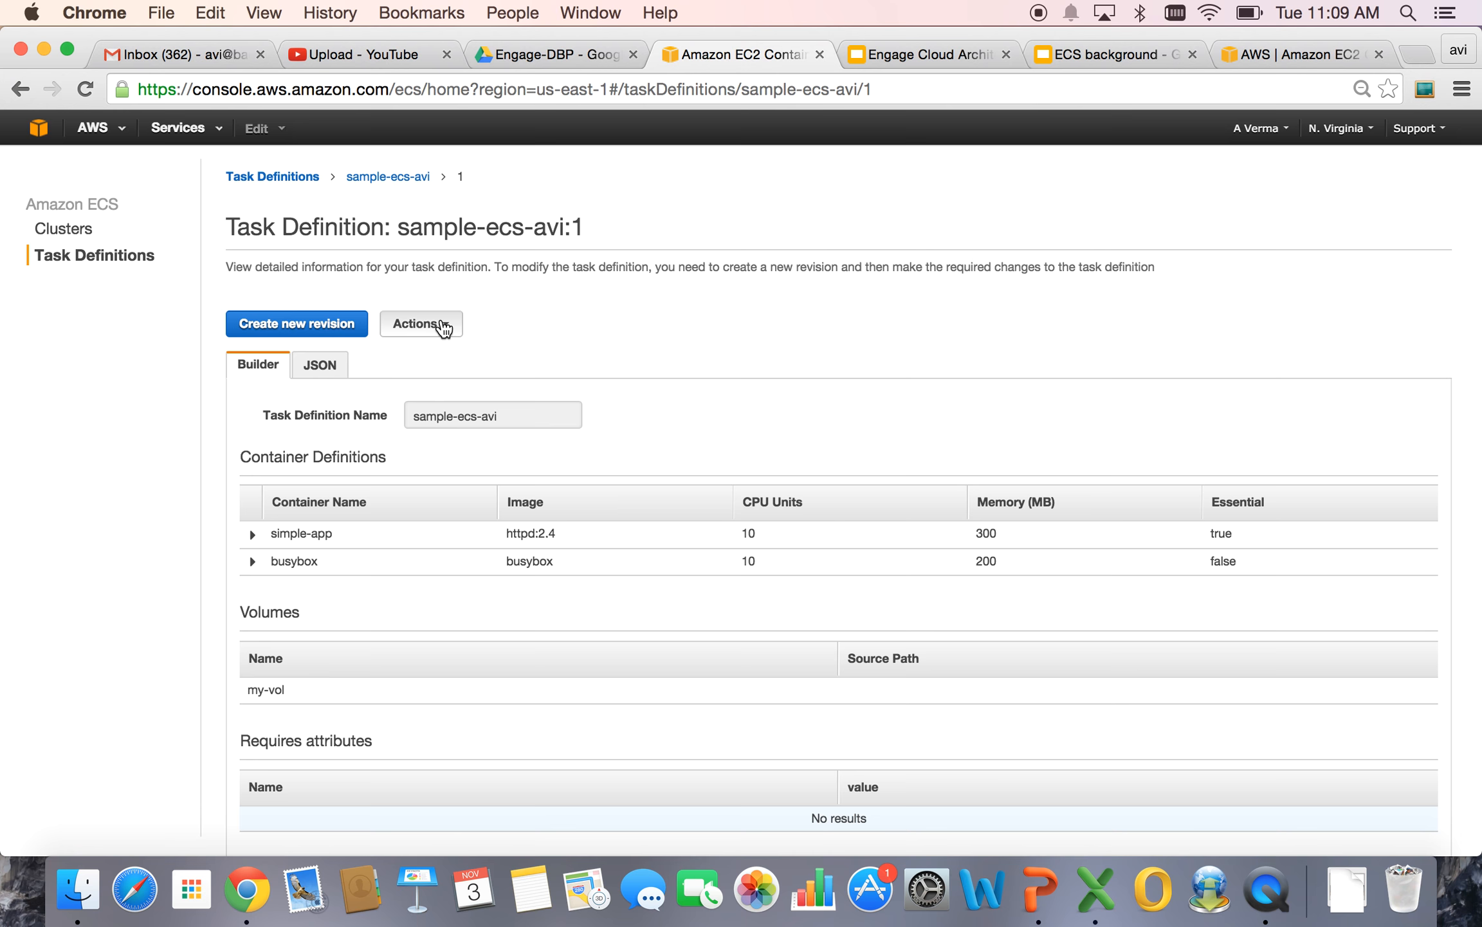
Start creating a service from the task definition, name it demo-esc-service and set the number of tasks to 2.
click(418, 324)
click(434, 384)
click(433, 415)
text(dem)
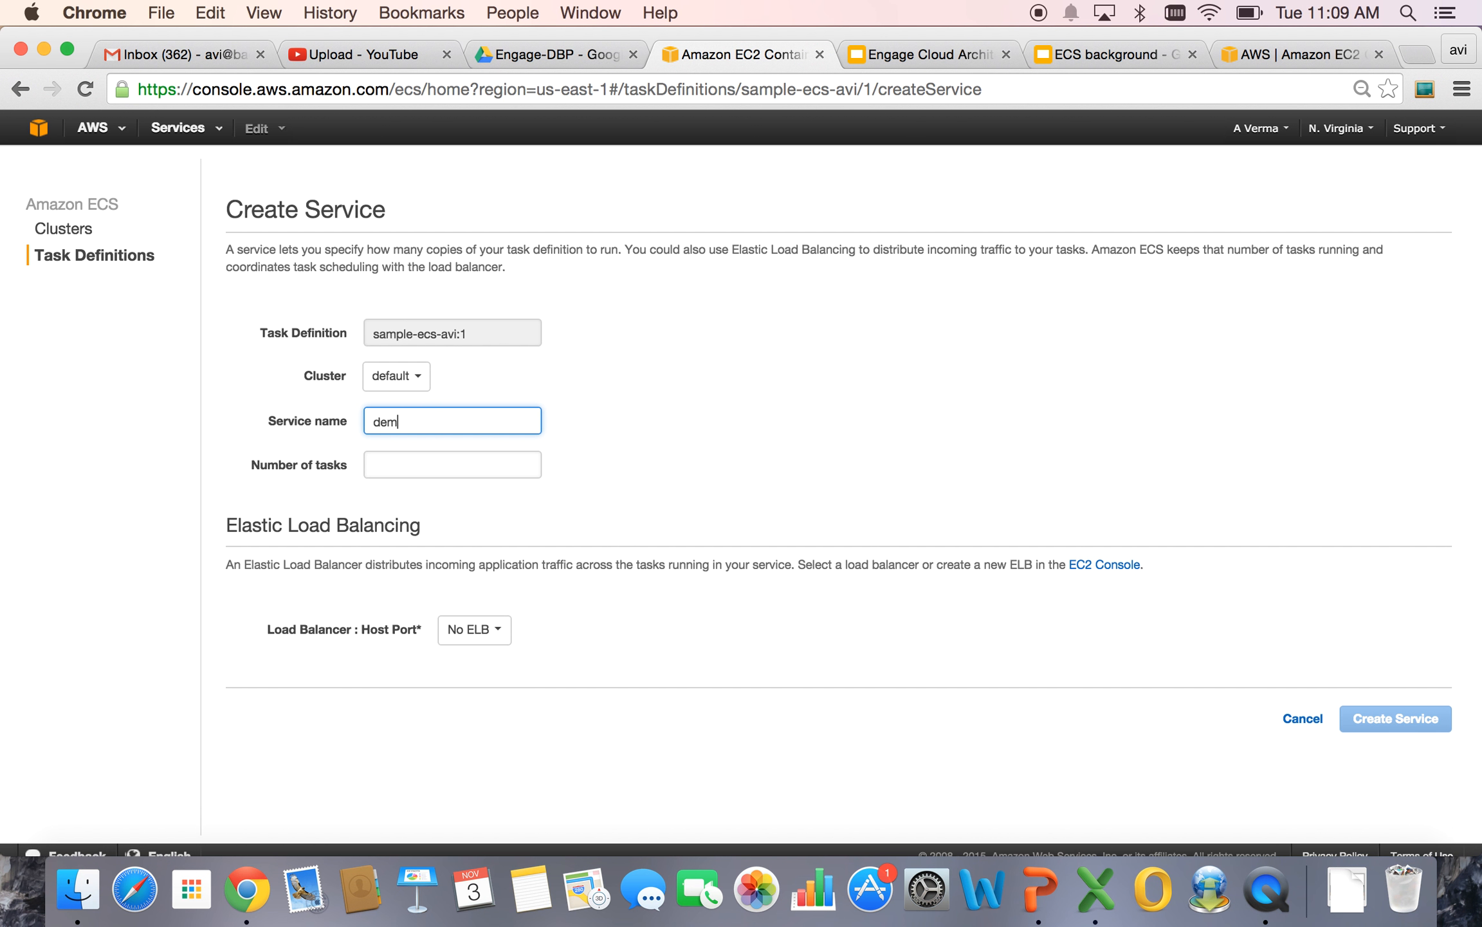
text(o-esc-service)
click(440, 463)
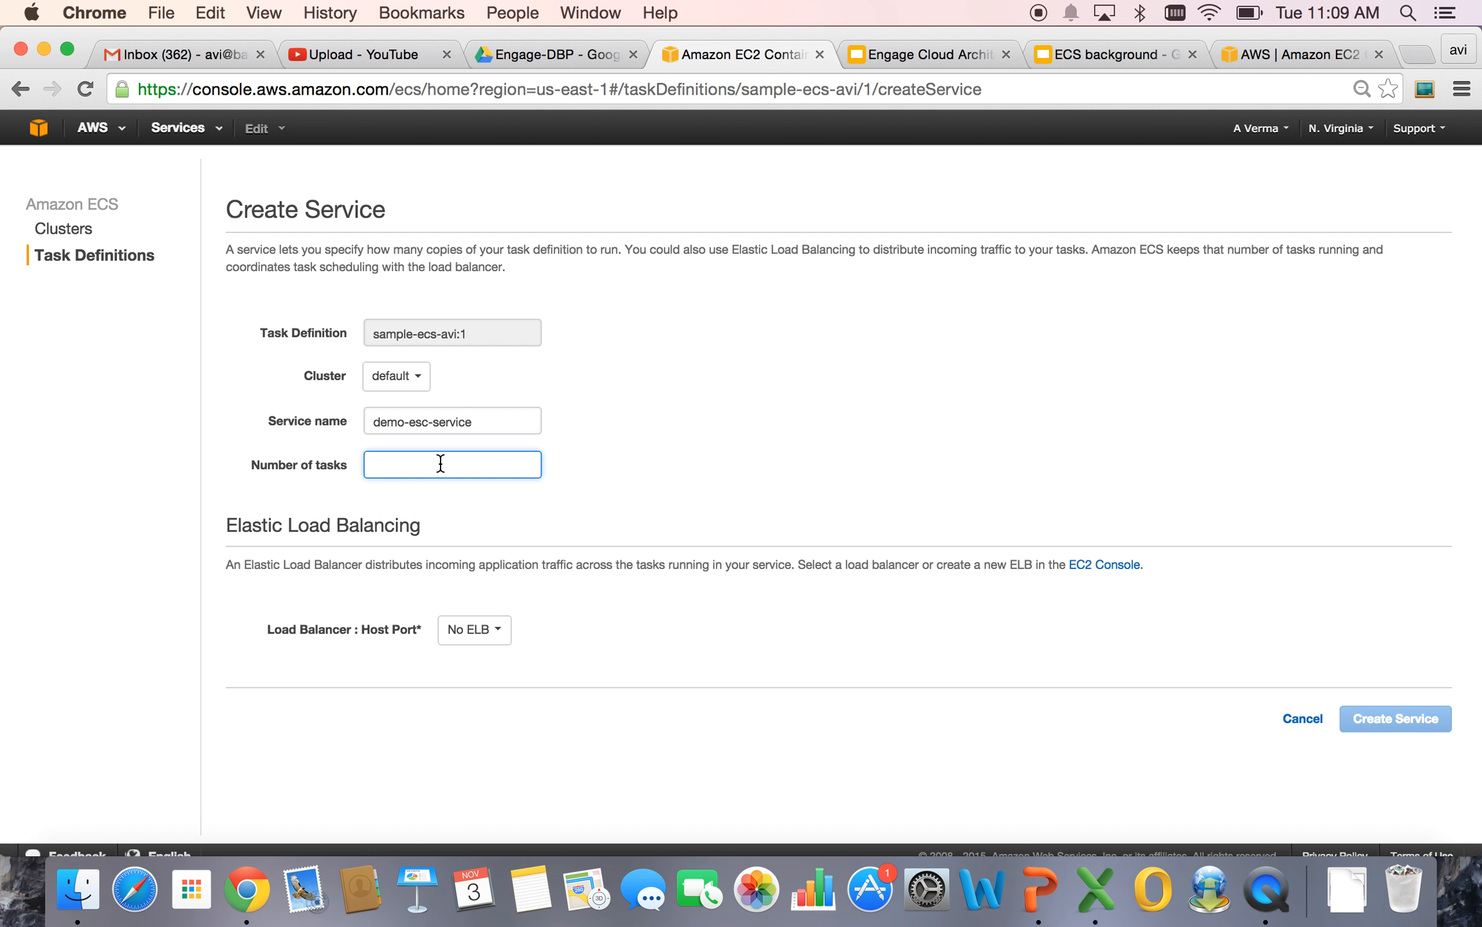
text(2)
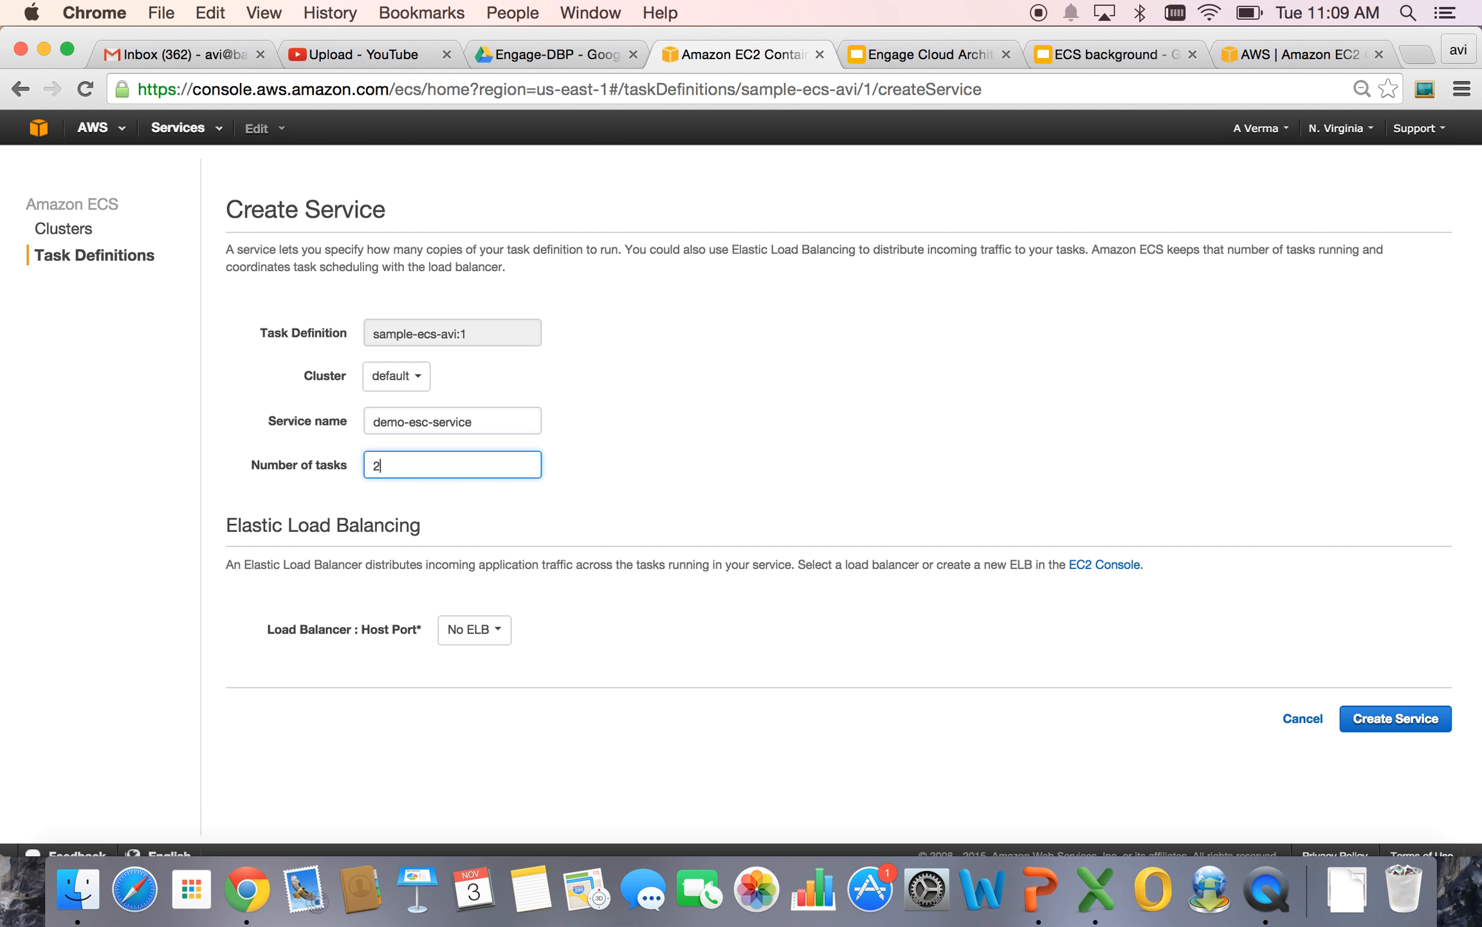
Choose the lb-vpc-3a:80 load balancer for the service and review the settings in the form.
click(495, 629)
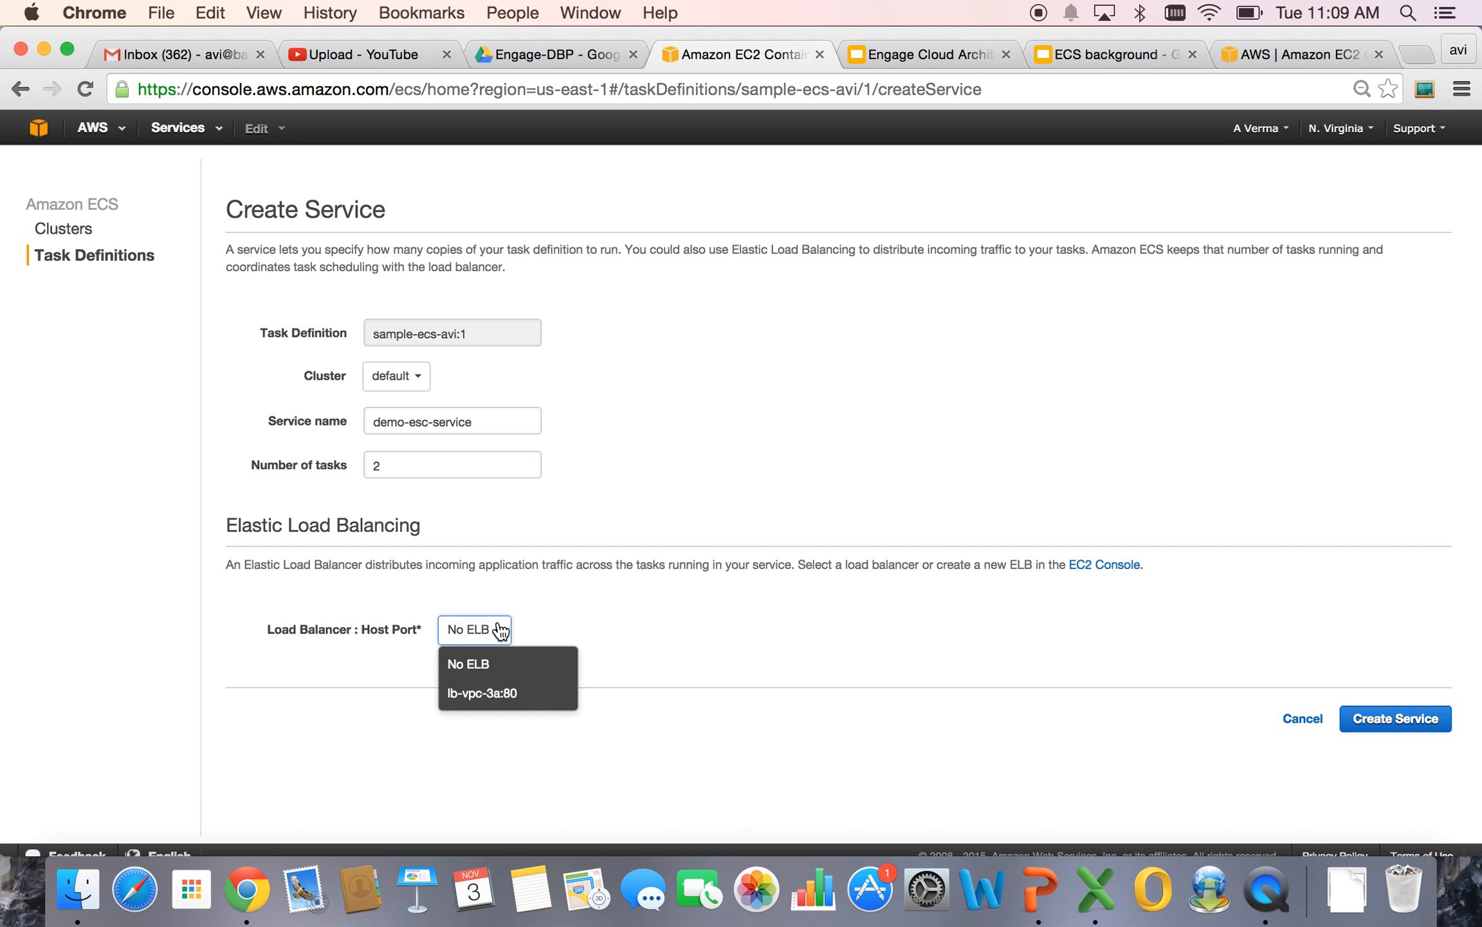
click(477, 686)
scroll(711, 685, down, 3)
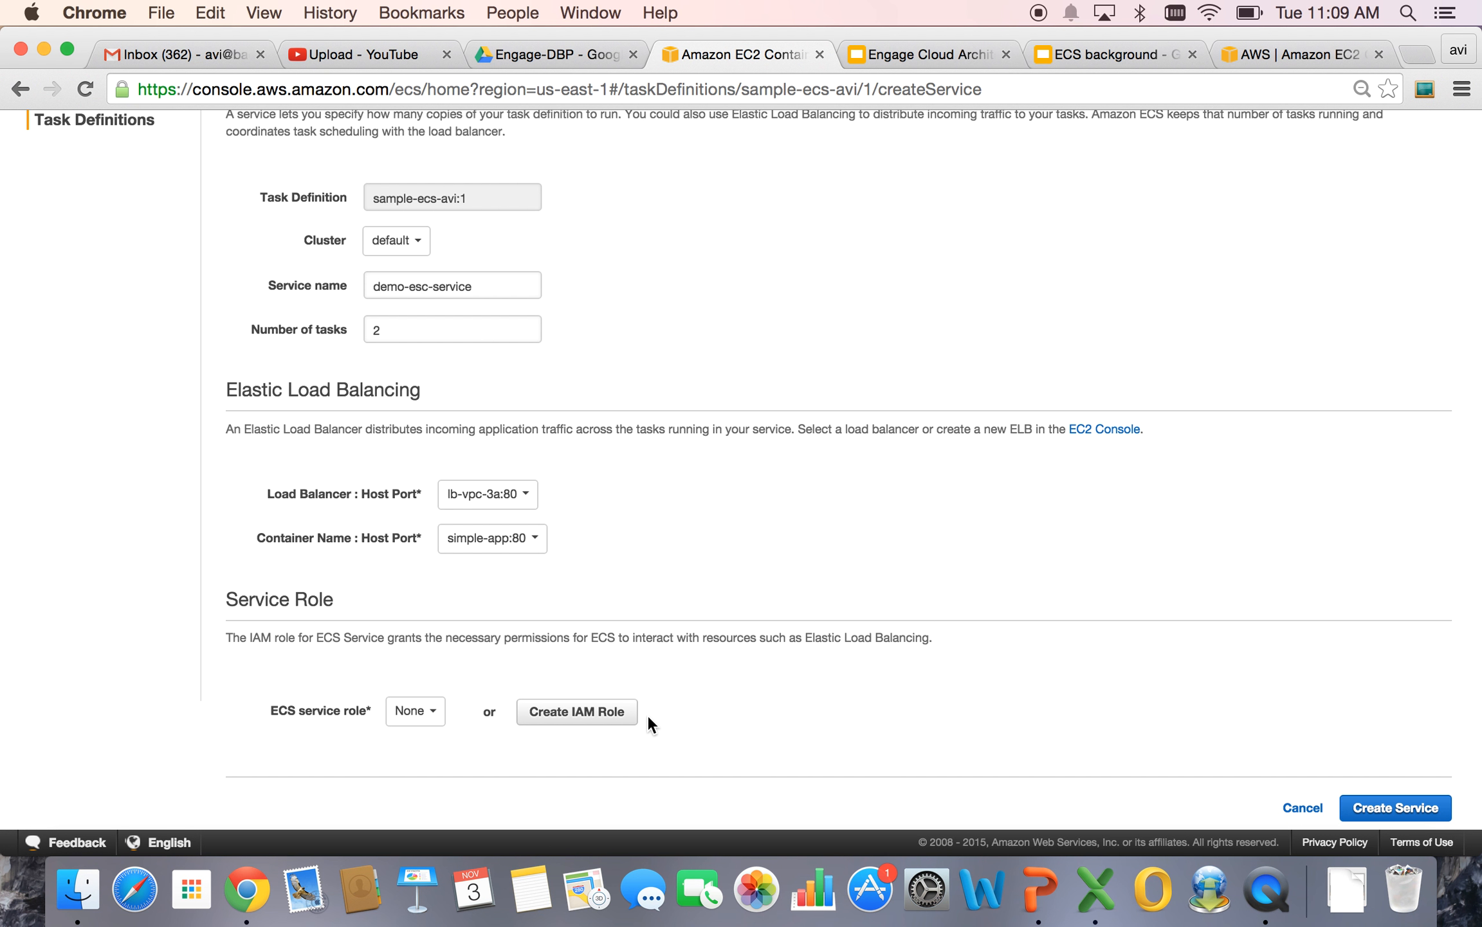
scroll(640, 367, up, 3)
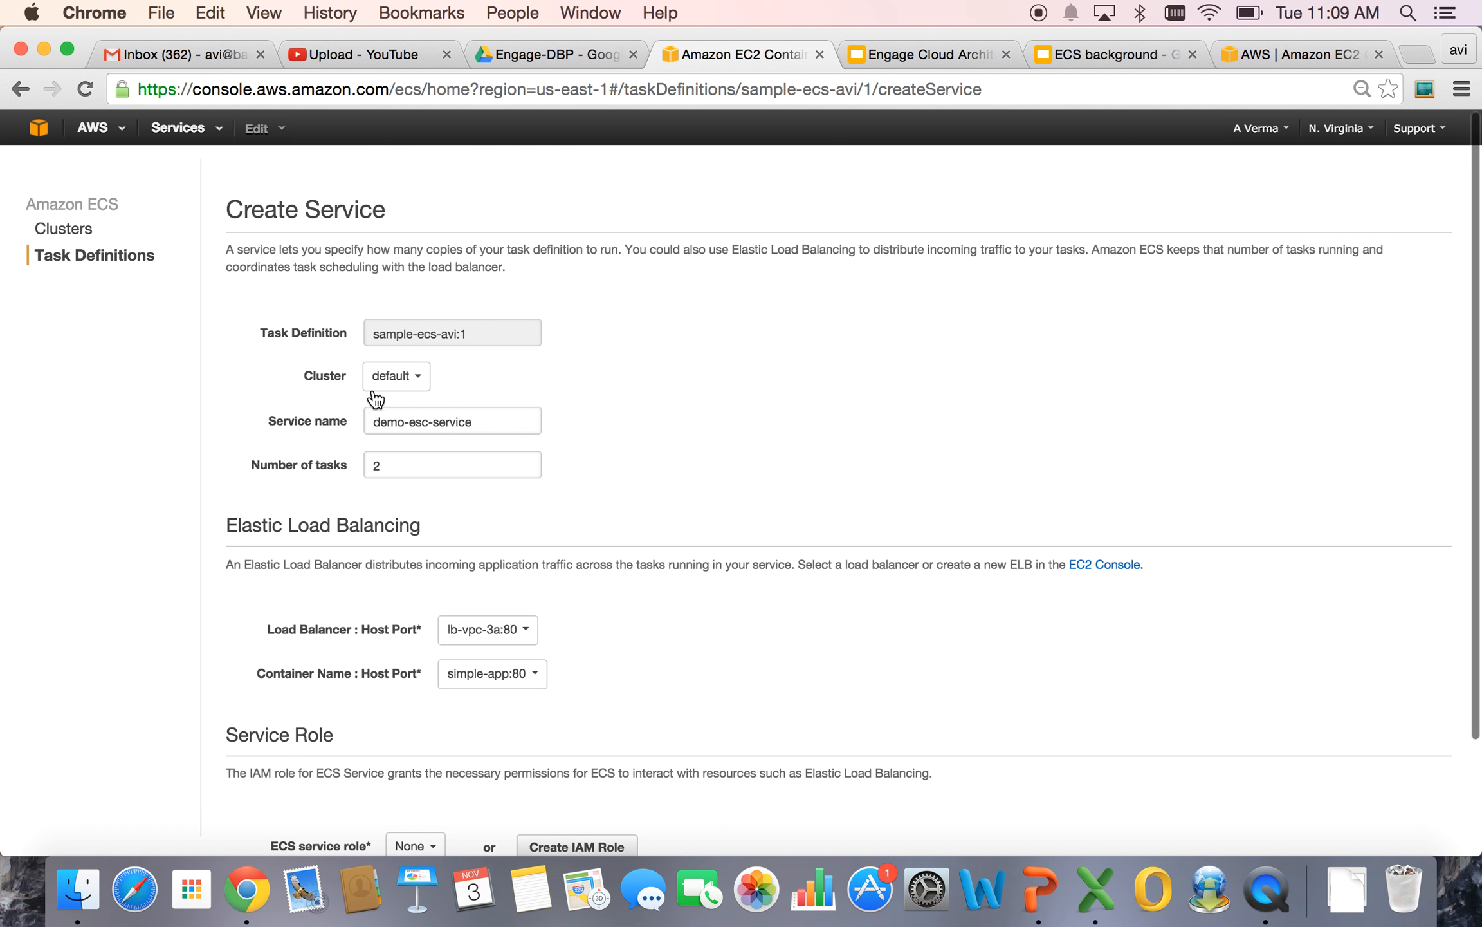
scroll(715, 569, down, 3)
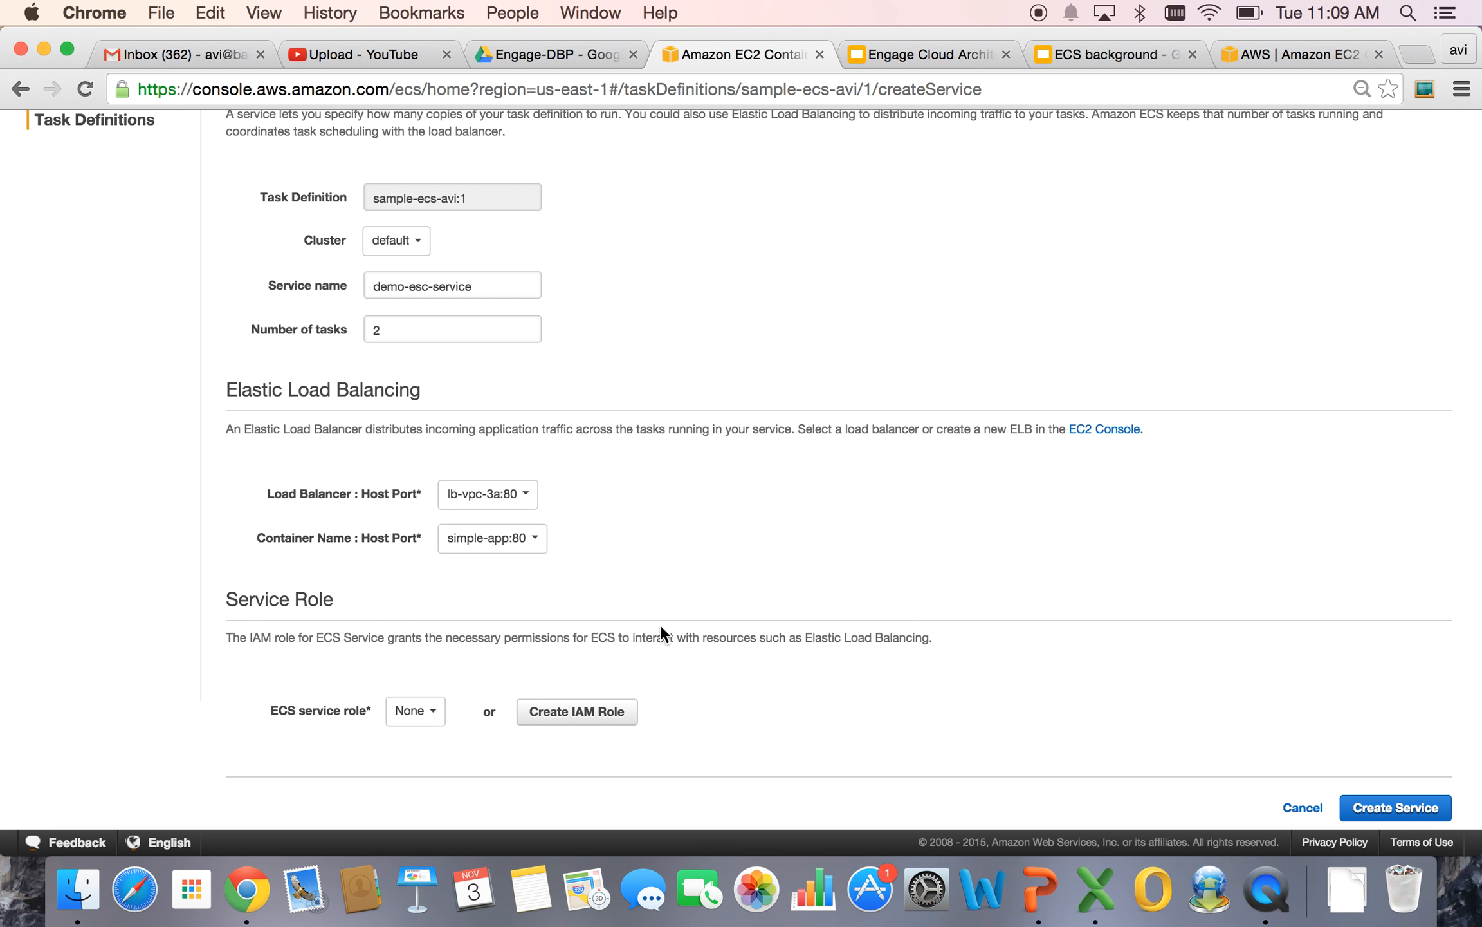
Assign ecsServiceRole as the ECS service role and create the service.
click(424, 713)
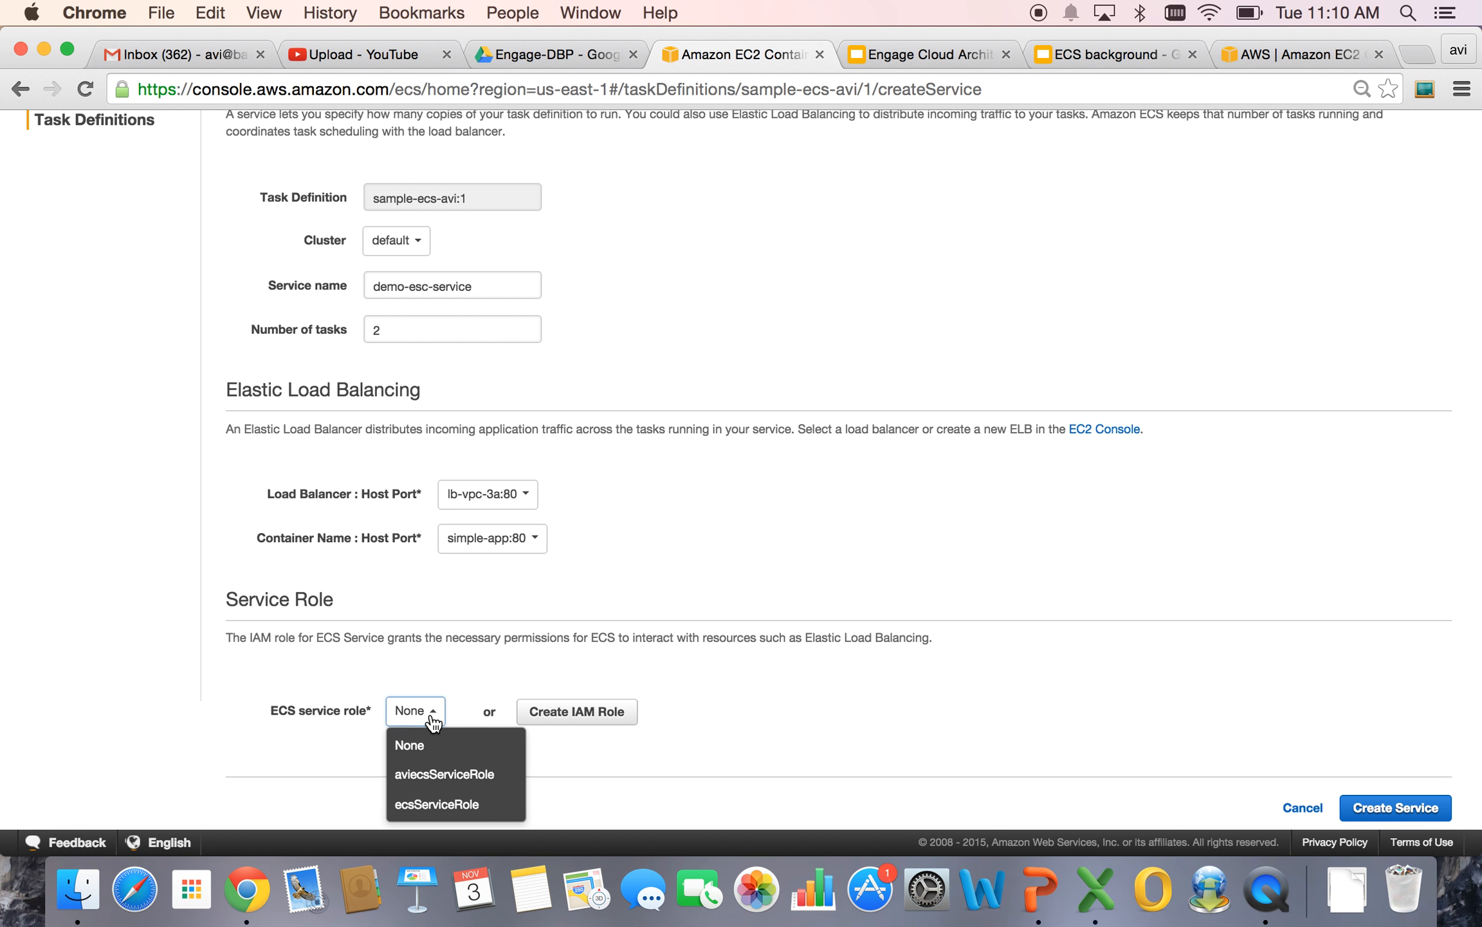
click(427, 804)
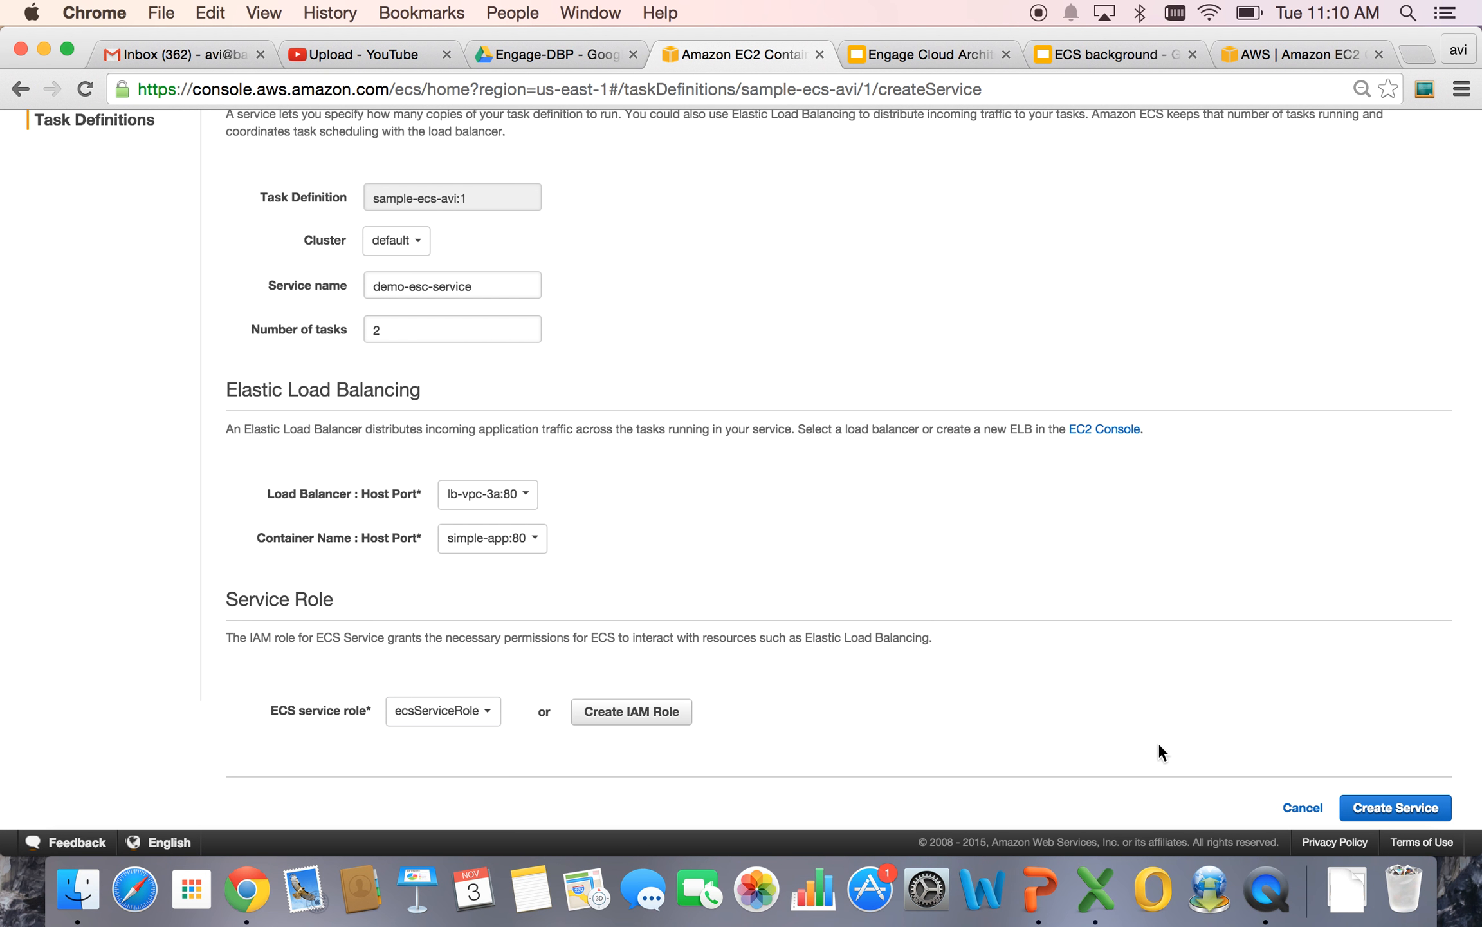
click(1378, 812)
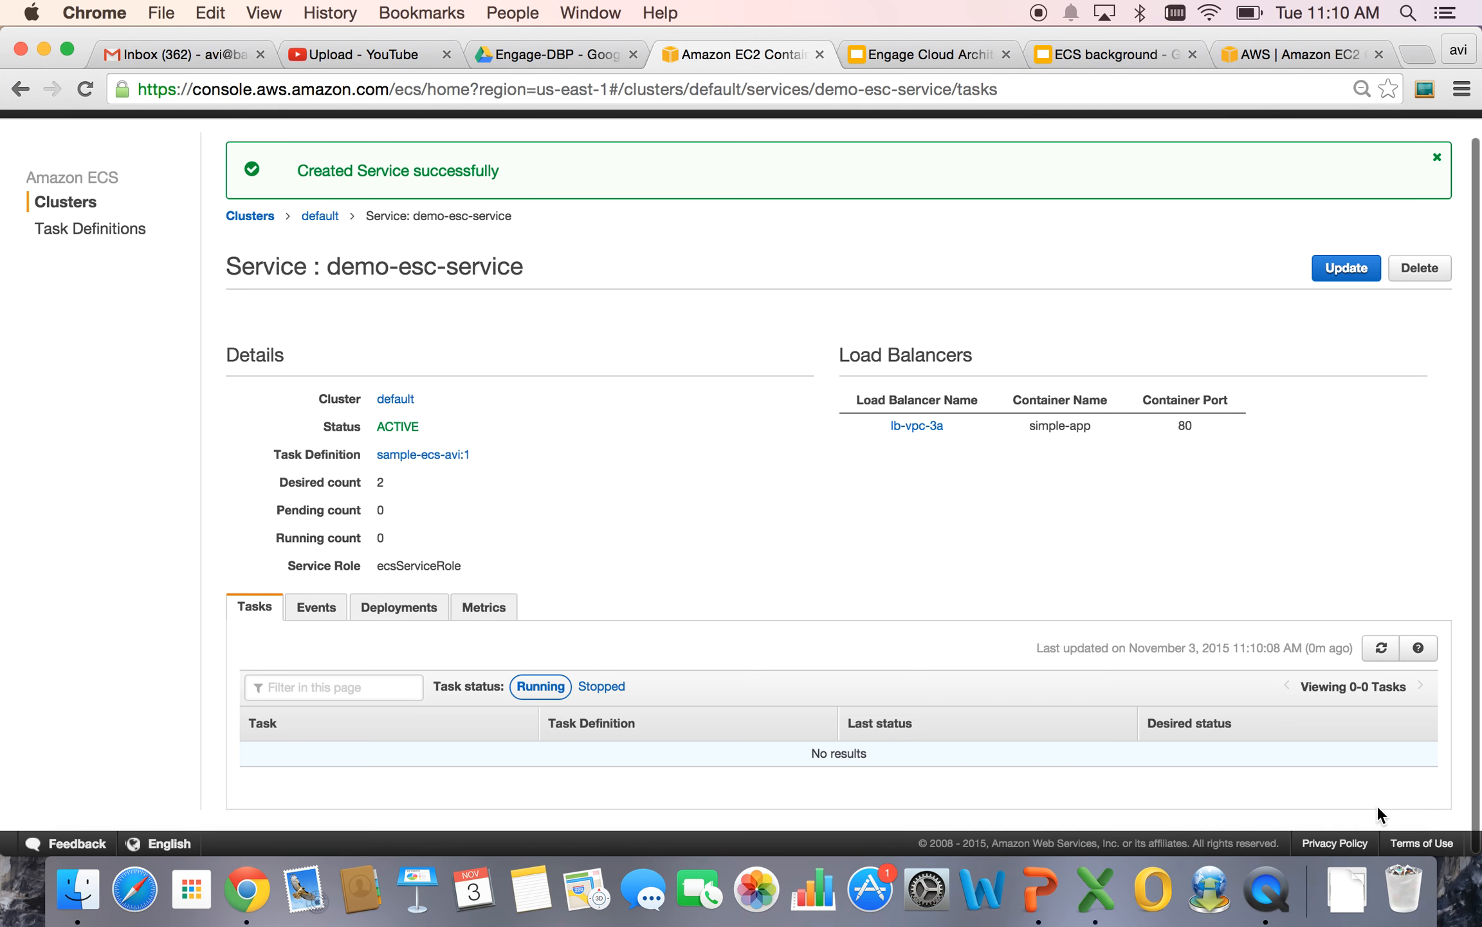
Refresh the task list of demo-esc-service to check the status of its tasks.
scroll(1054, 603, down, 1)
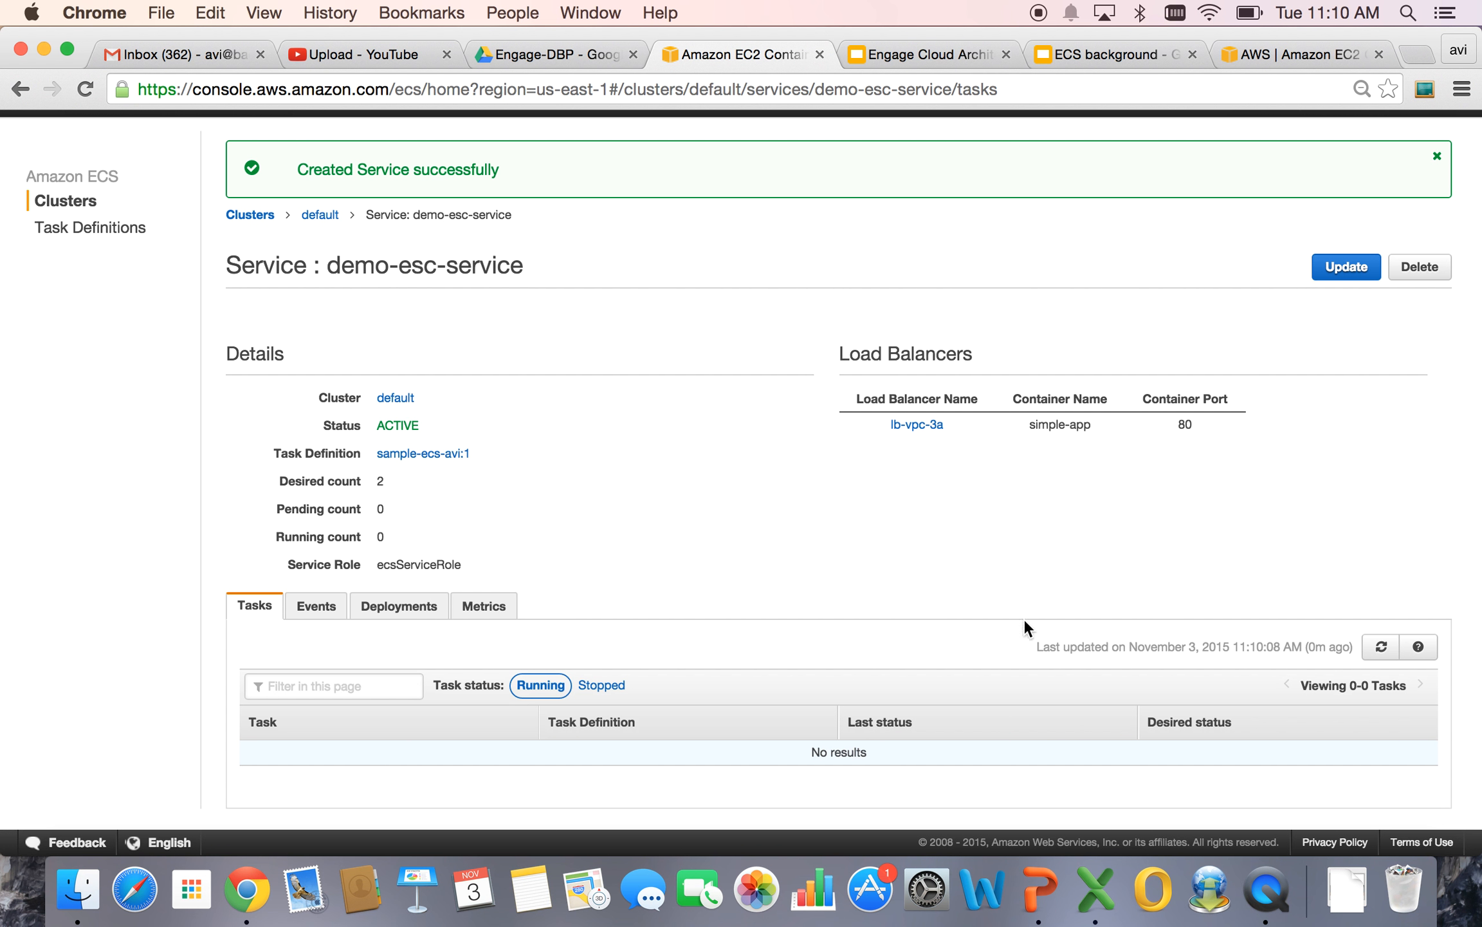
click(1377, 646)
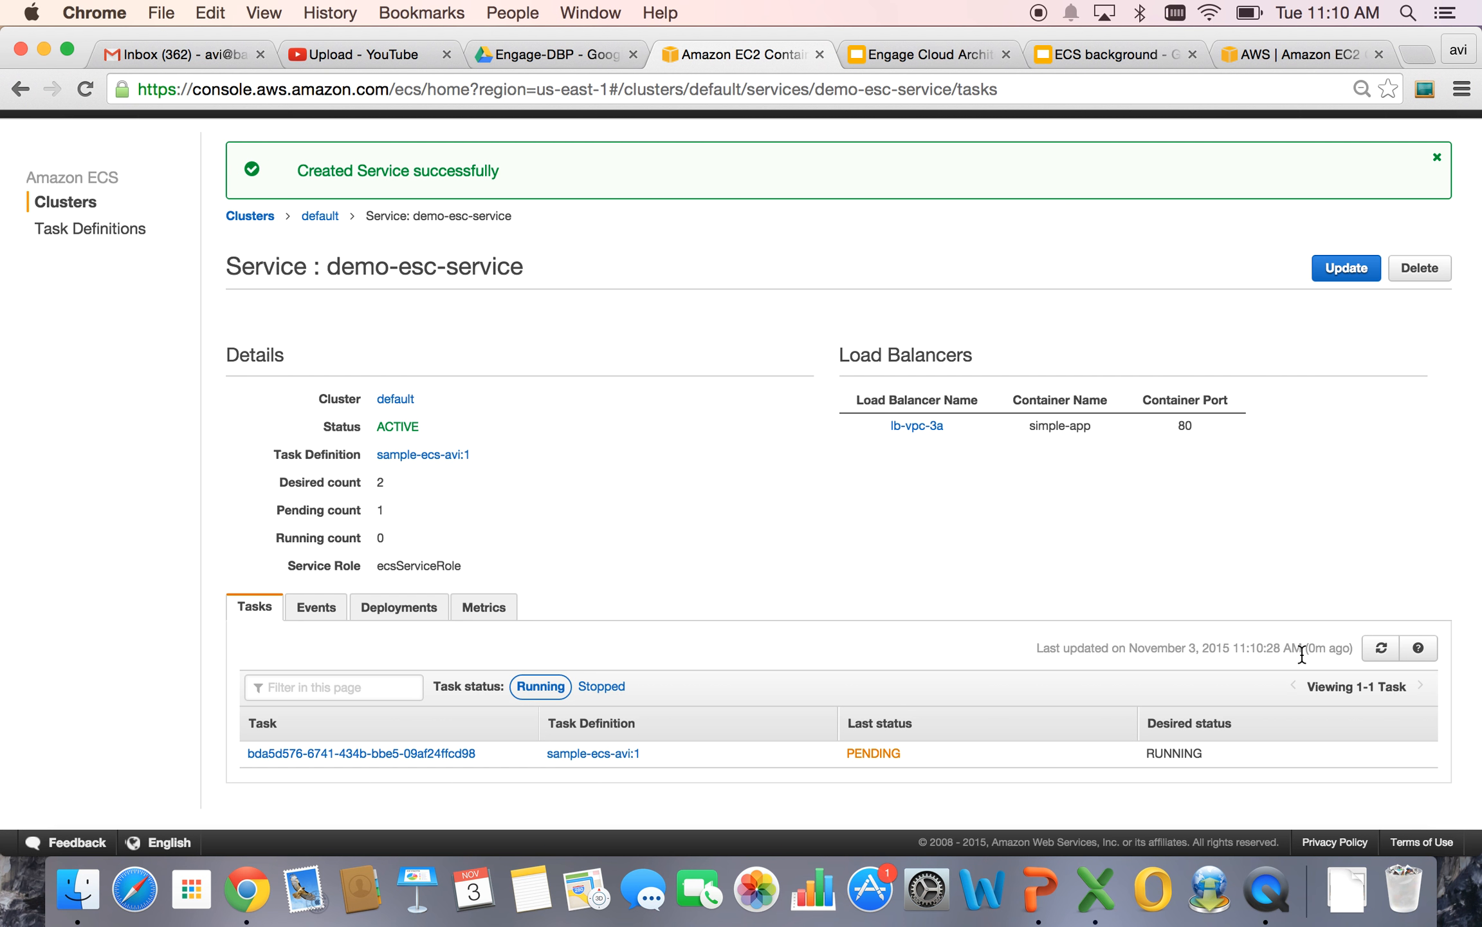
click(1382, 649)
Update demo-esc-service in the default cluster, setting its number of tasks to 0.
click(87, 209)
click(261, 426)
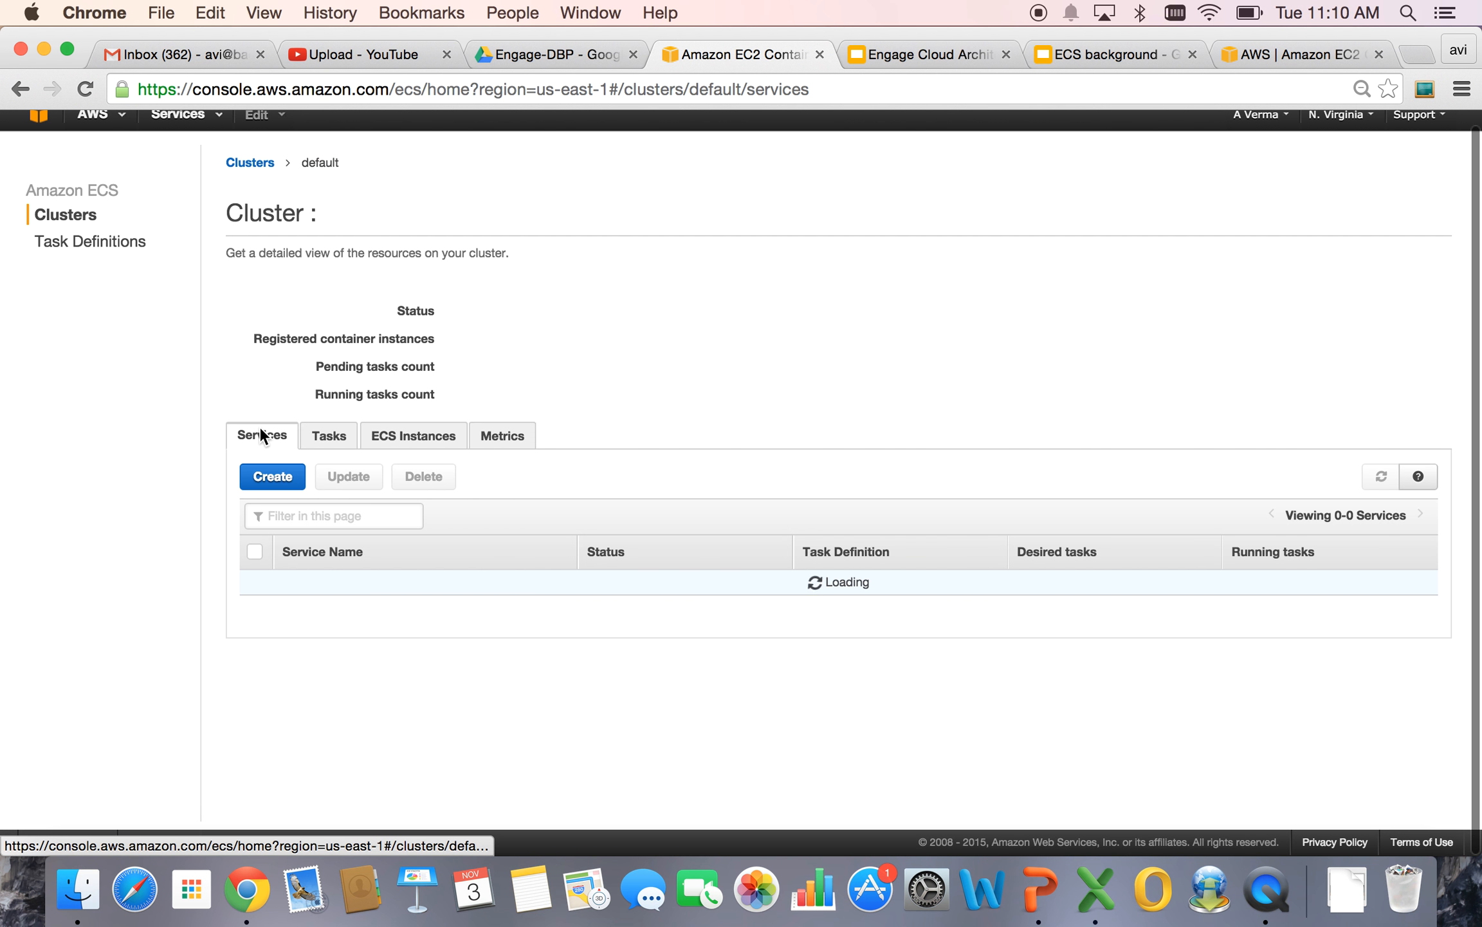
click(256, 583)
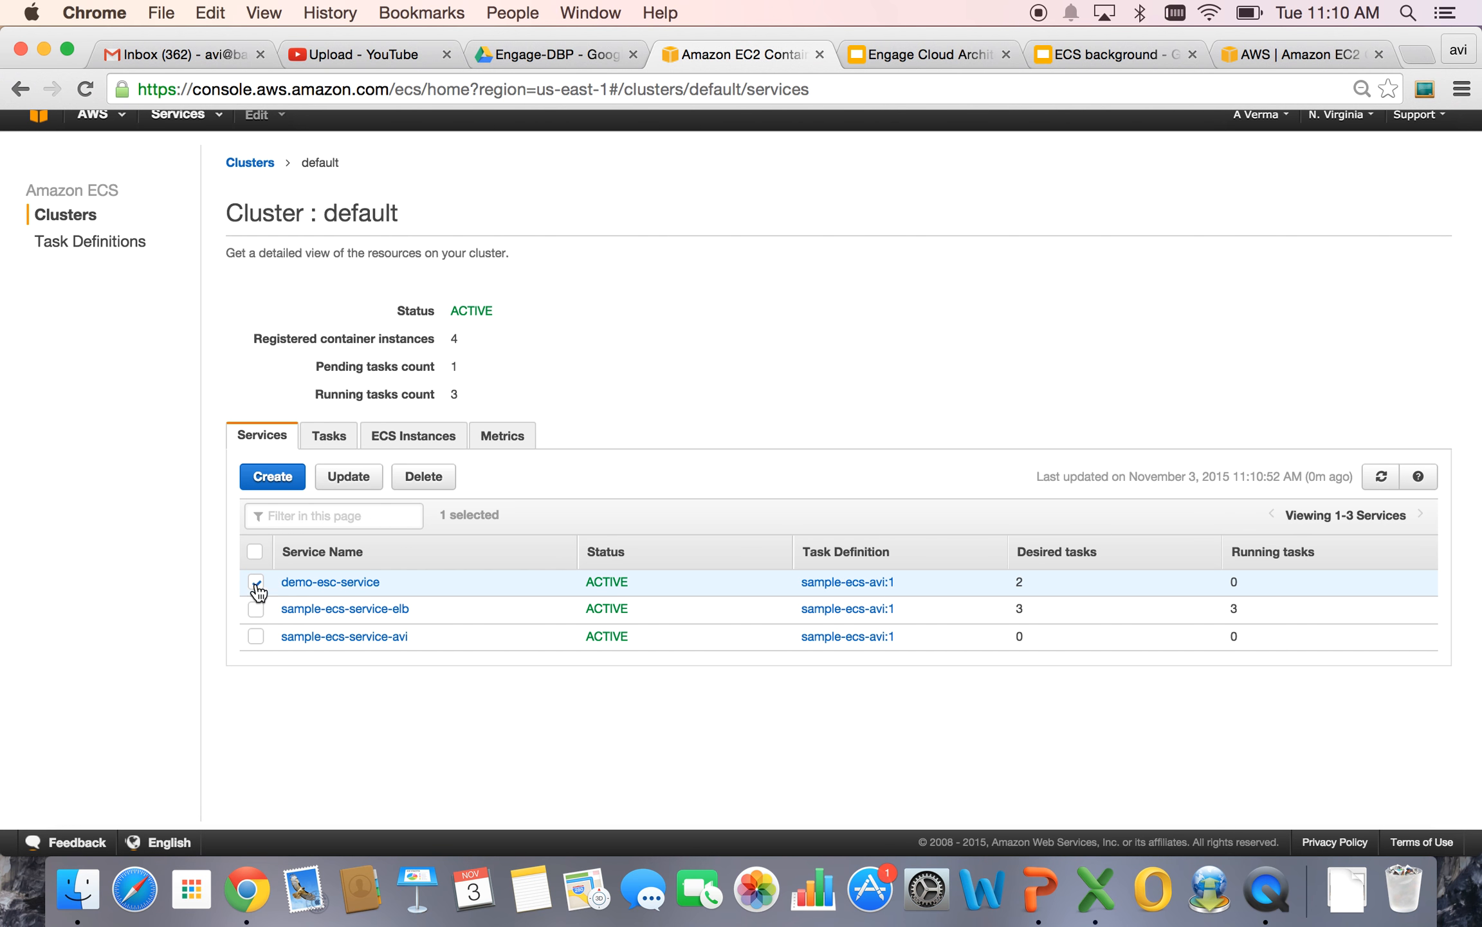
click(351, 477)
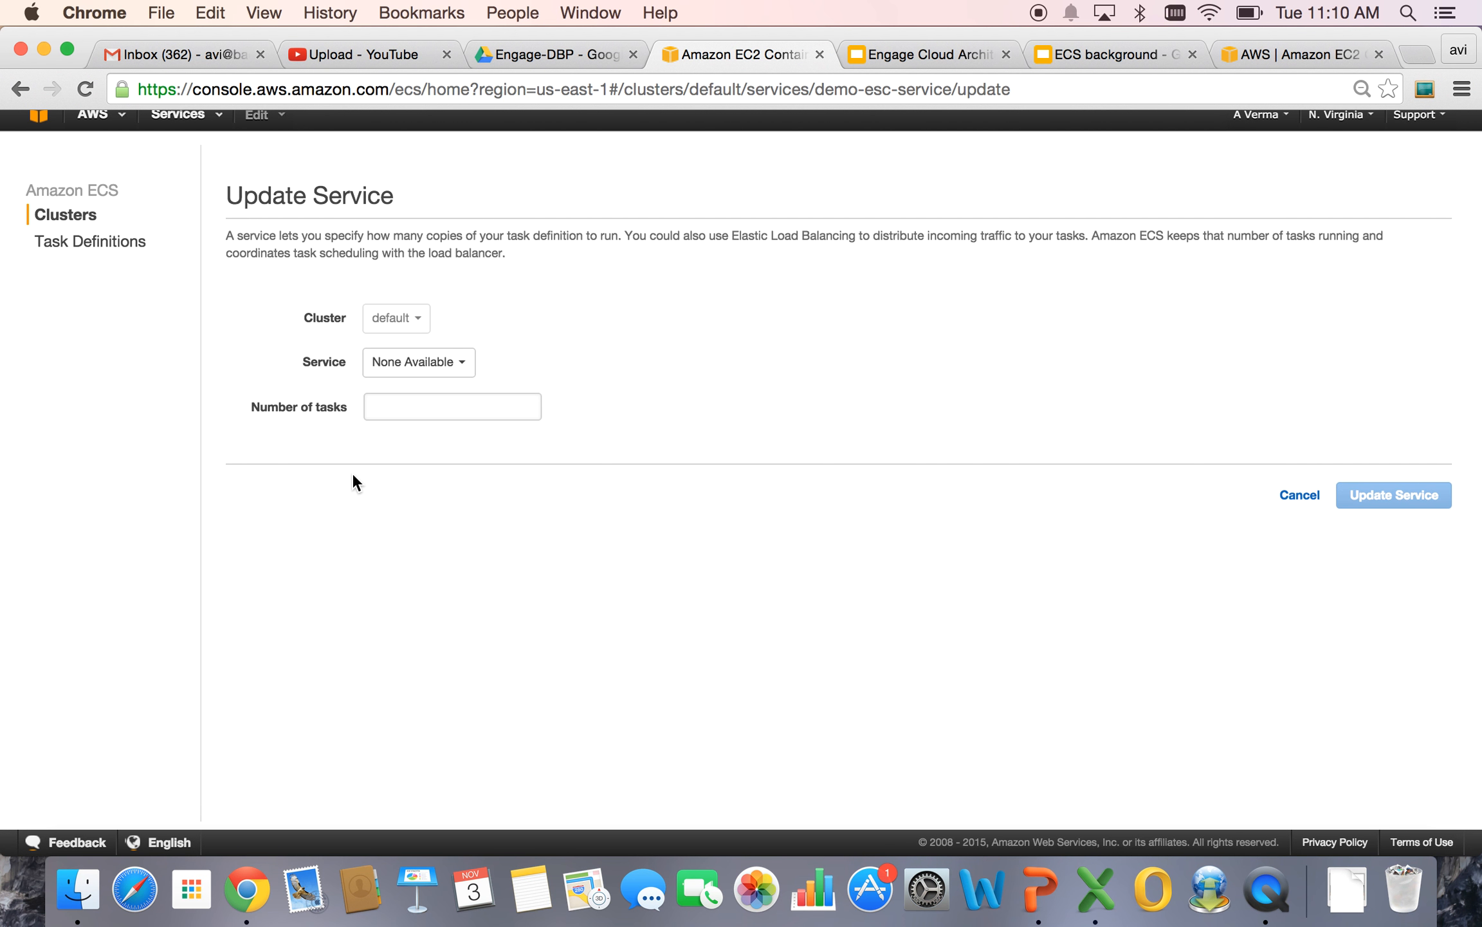
drag(469, 454, 340, 449)
text(0)
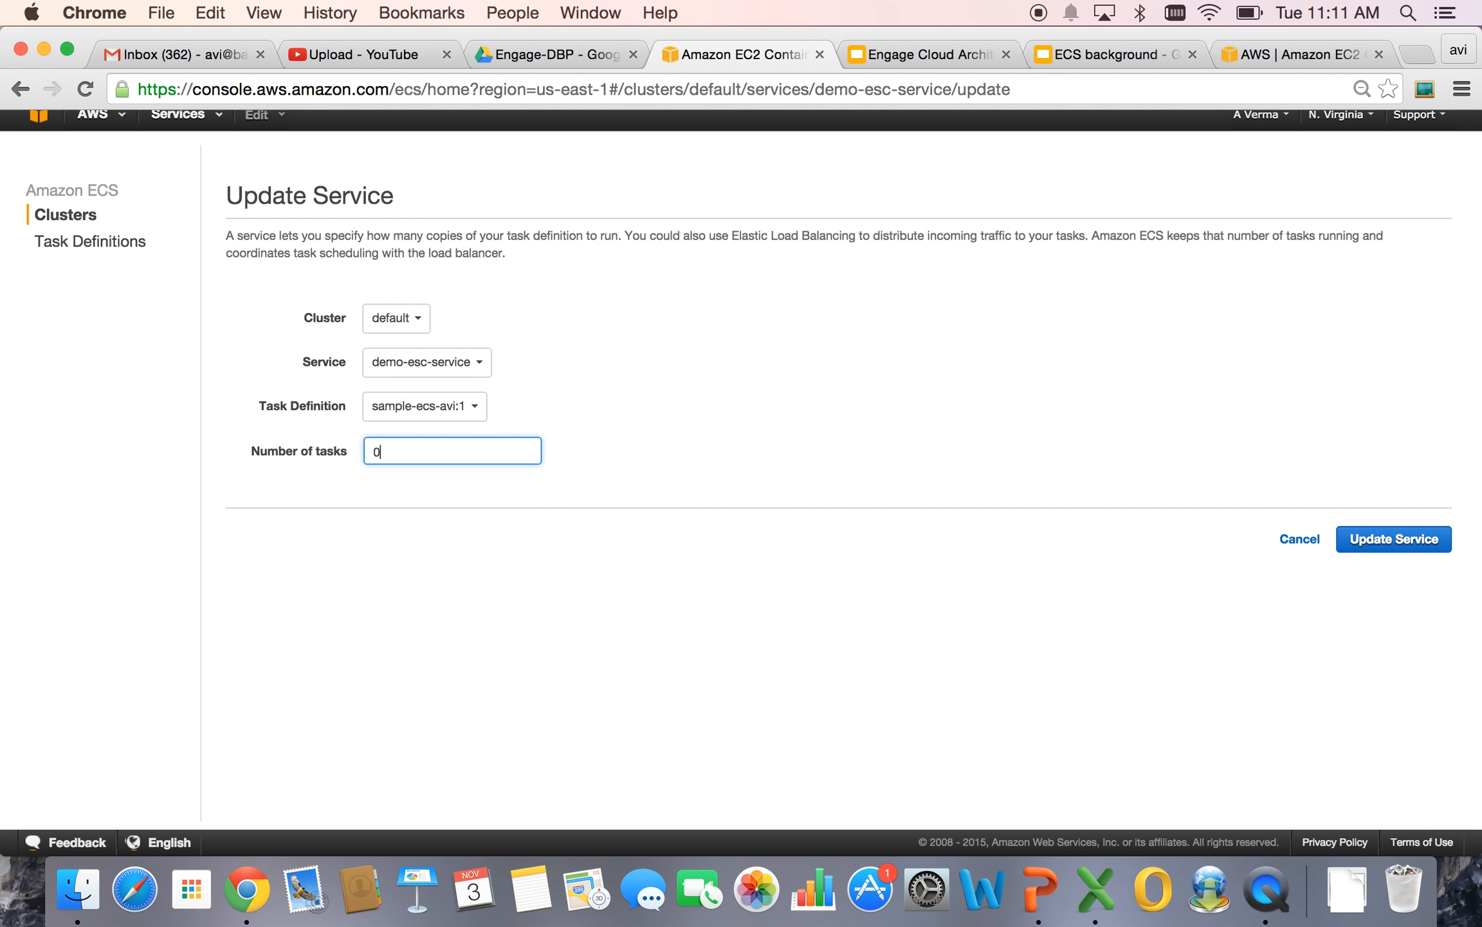
click(1348, 540)
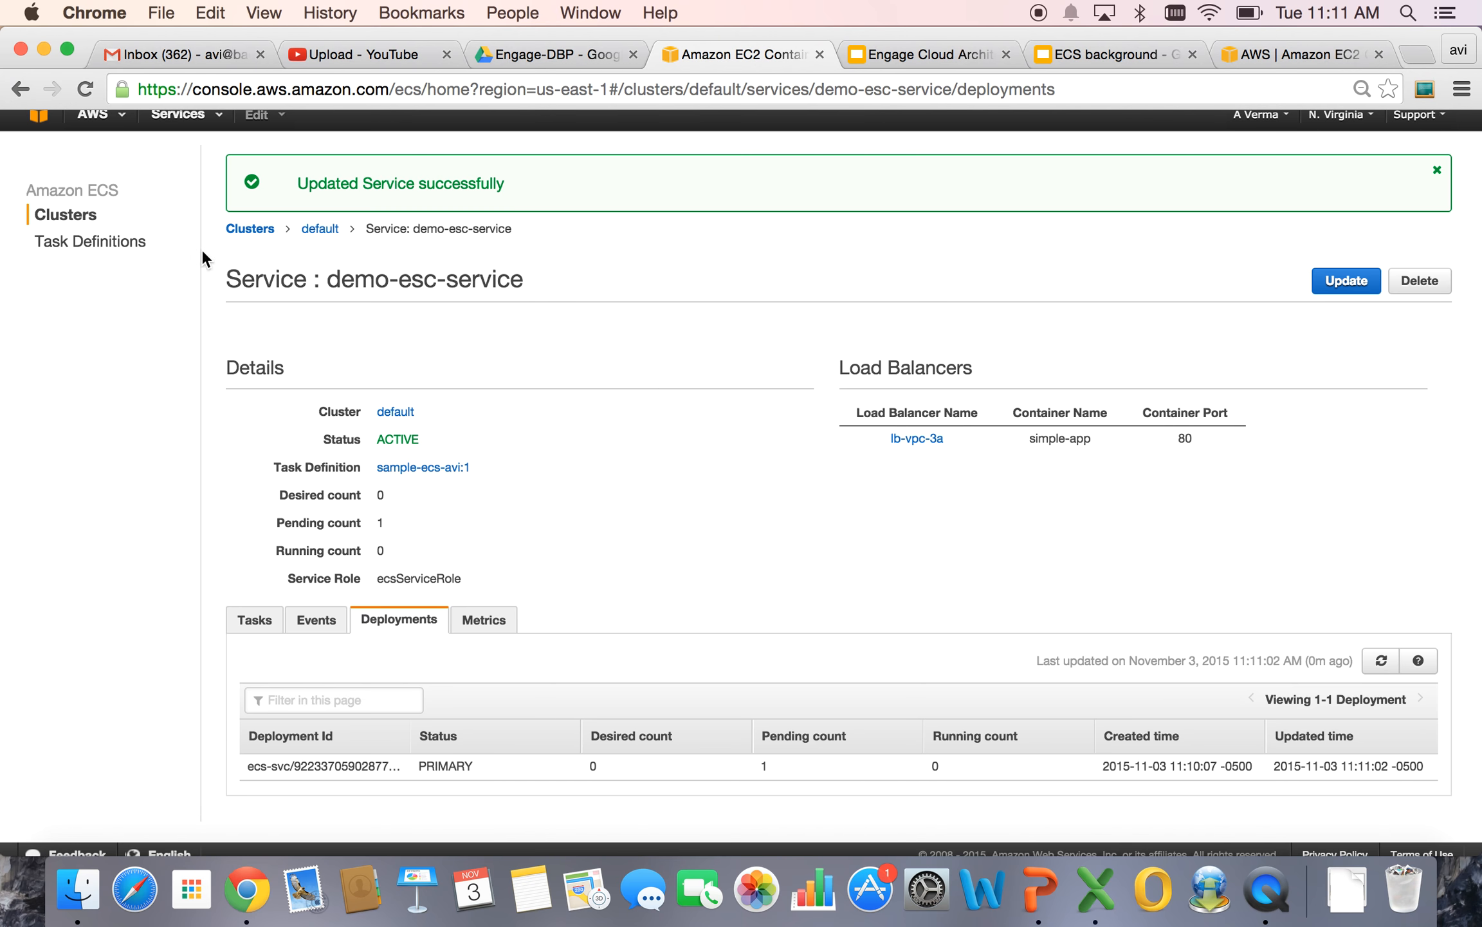
Delete demo-esc-service from the default cluster's services.
click(72, 218)
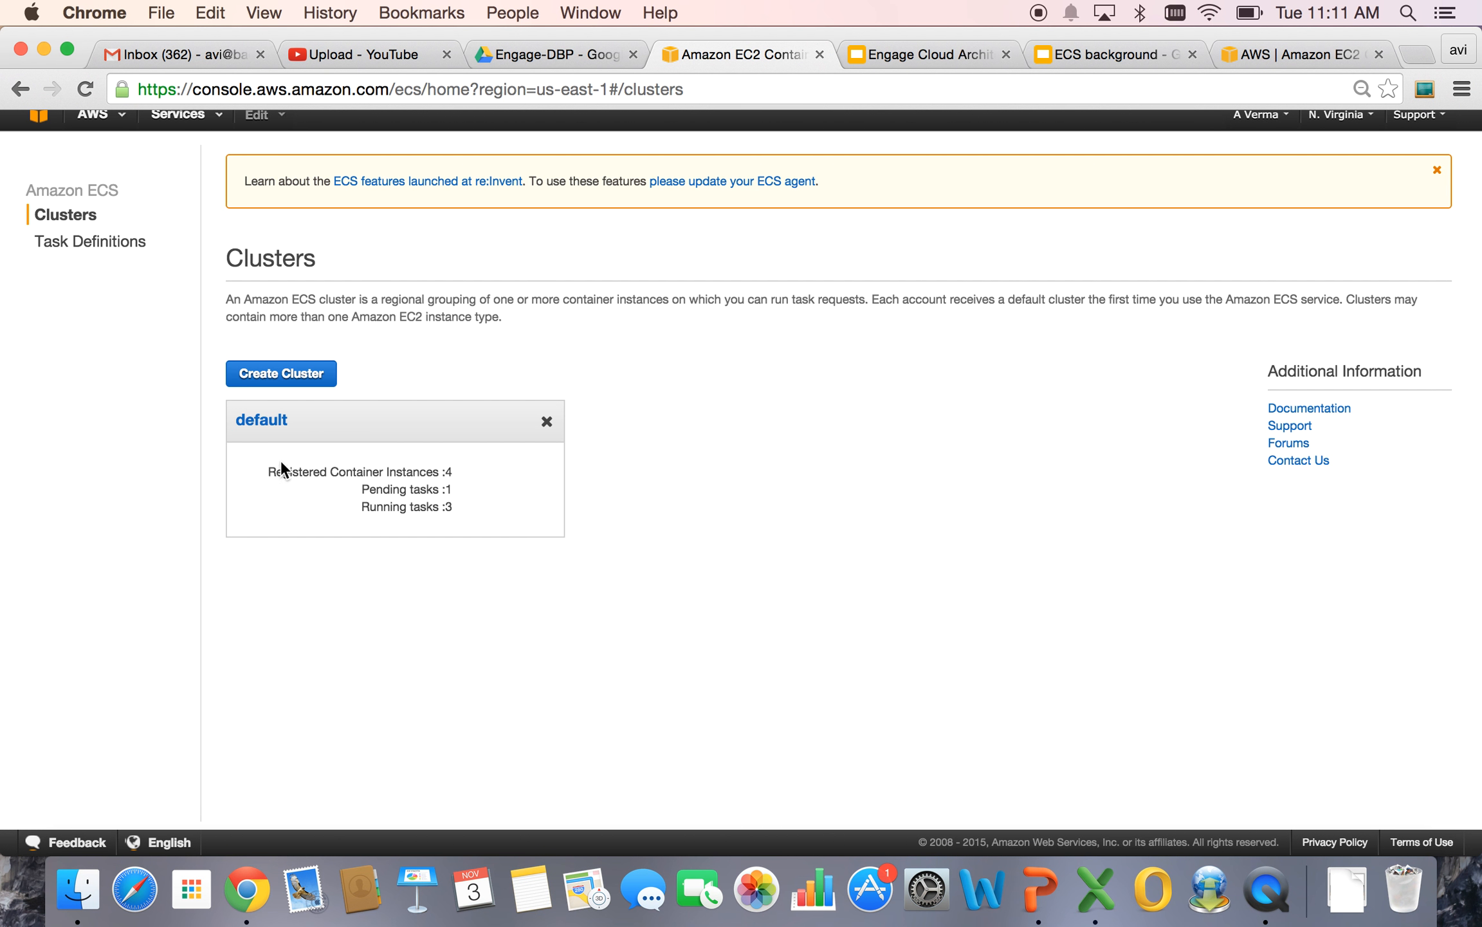
click(264, 422)
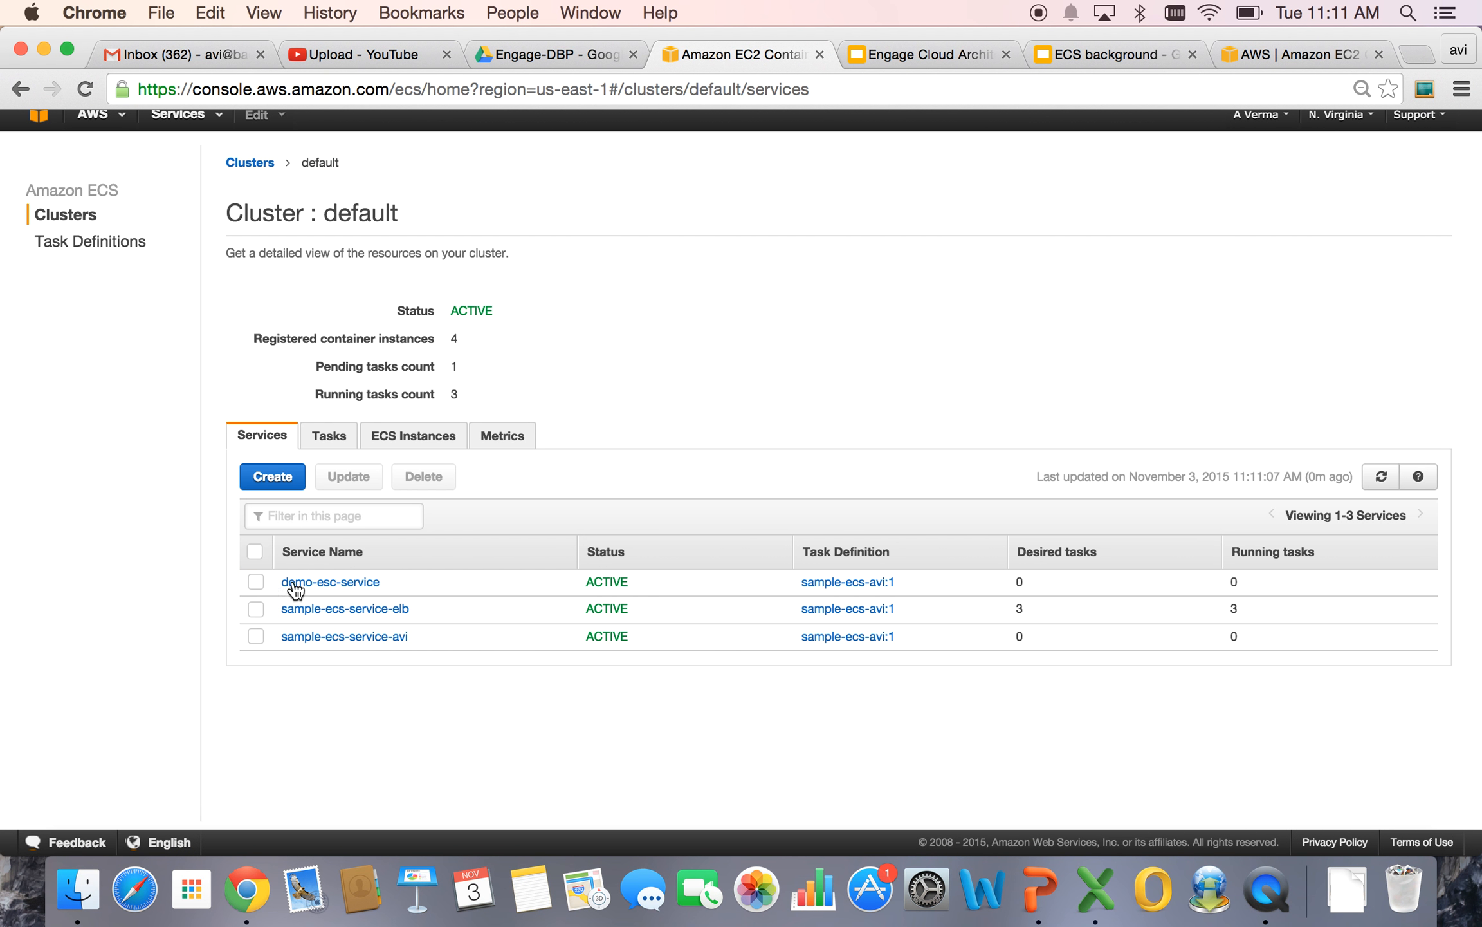
click(256, 582)
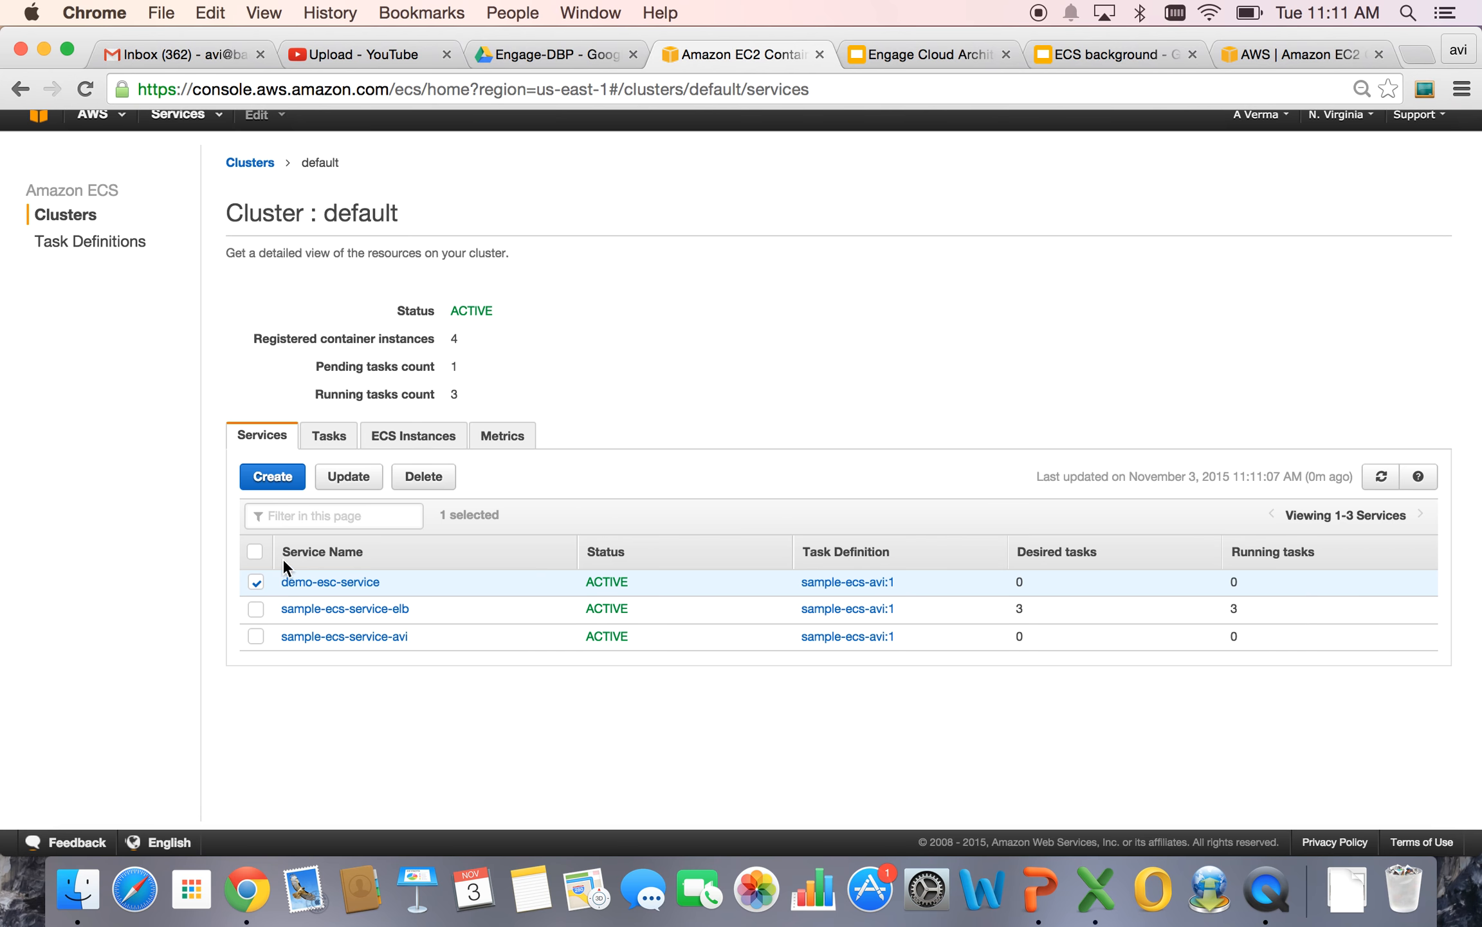
click(424, 476)
click(928, 450)
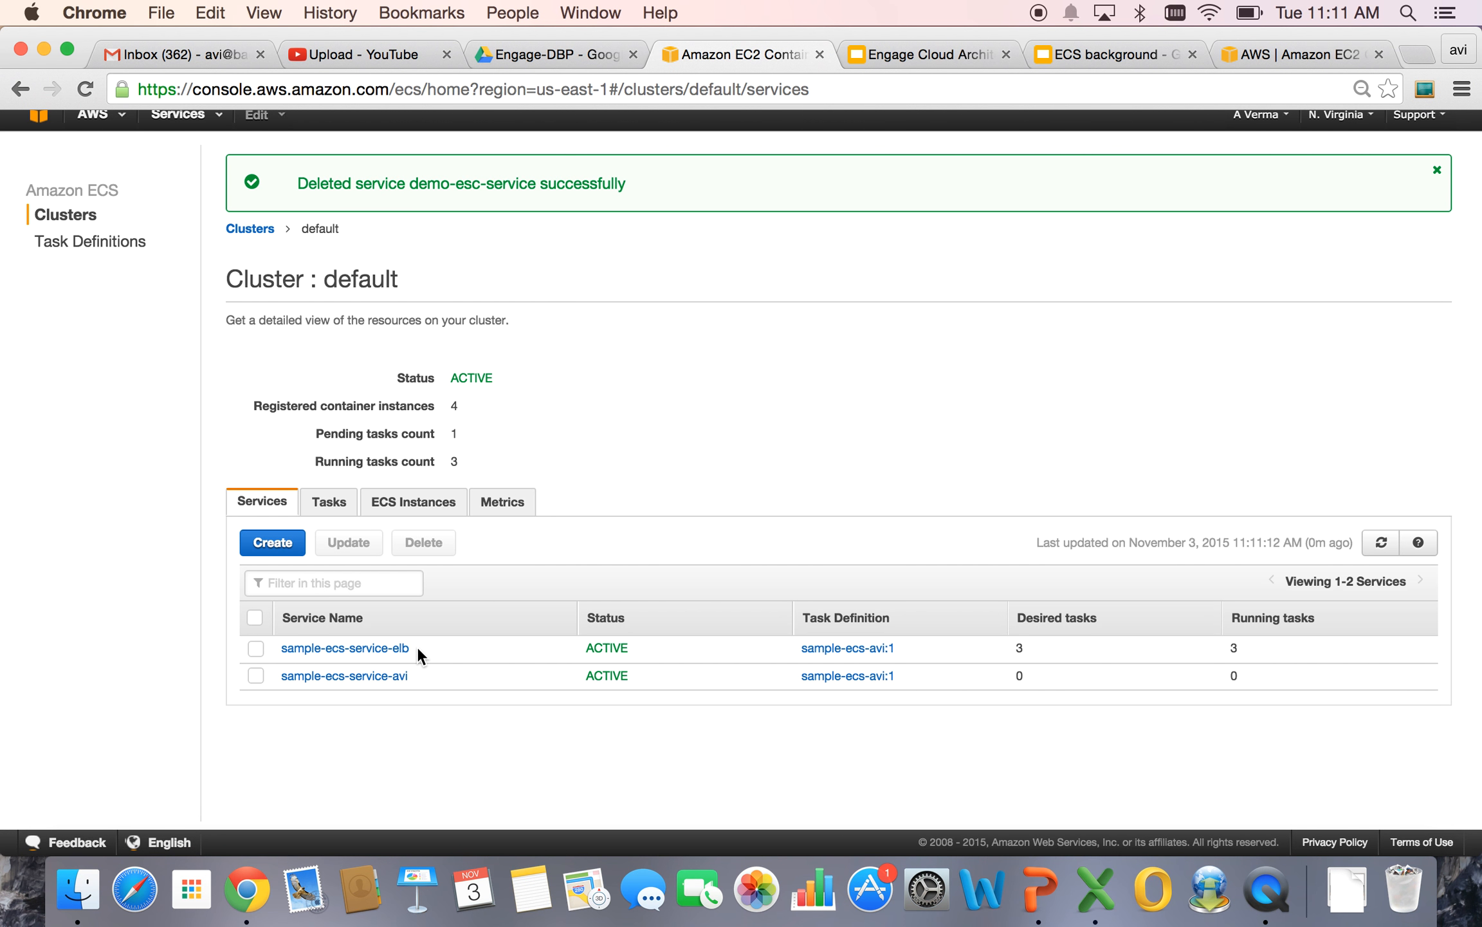
View the tasks and details of sample-ecs-service-elb, return to the default cluster and select that service.
click(336, 649)
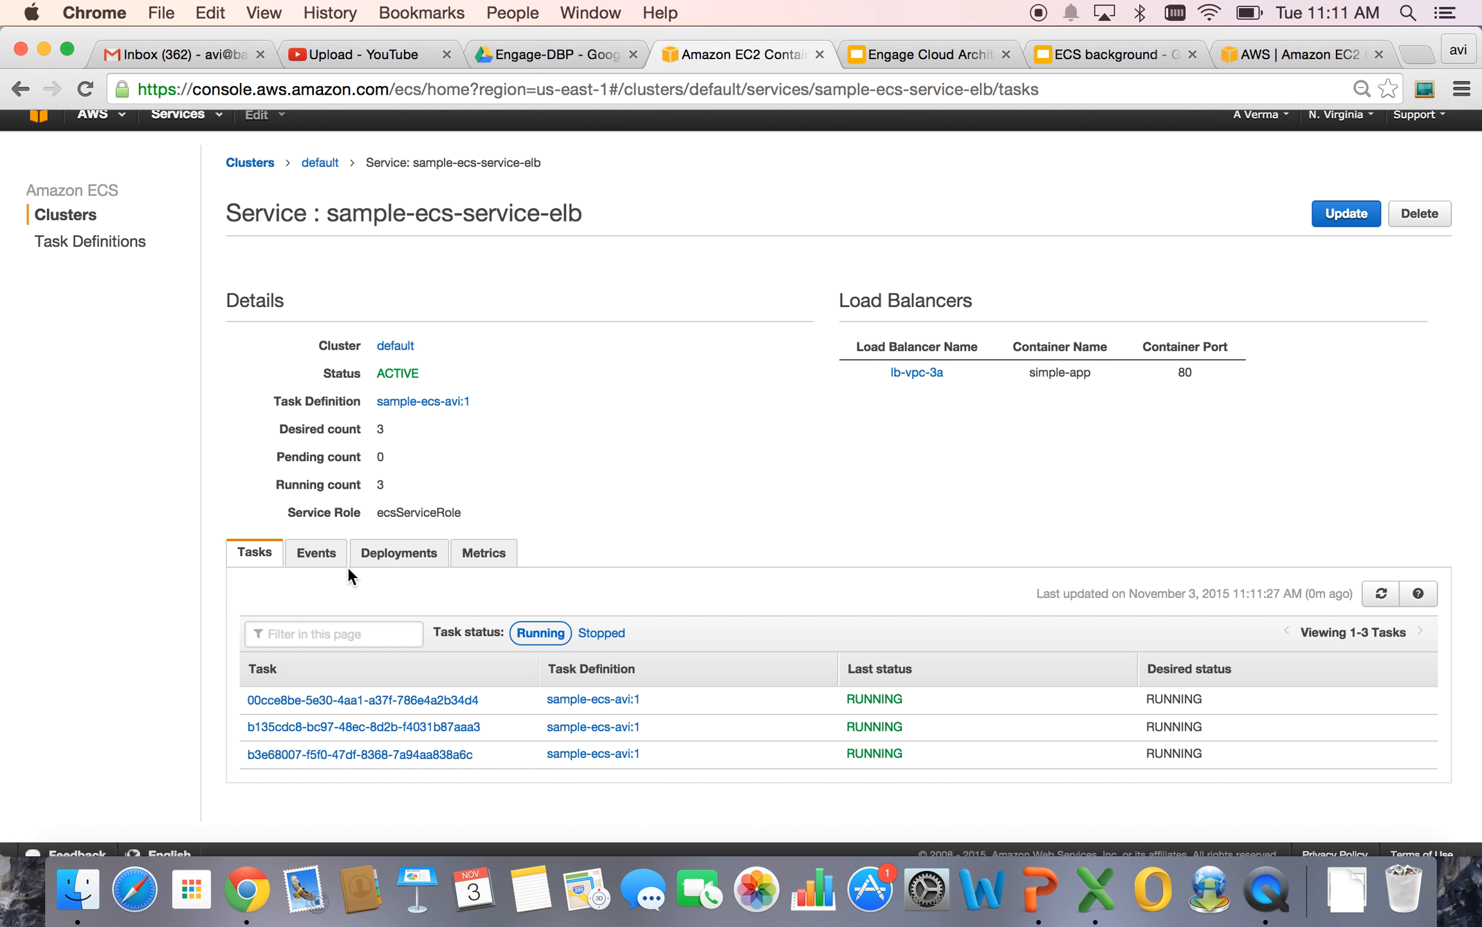
click(317, 162)
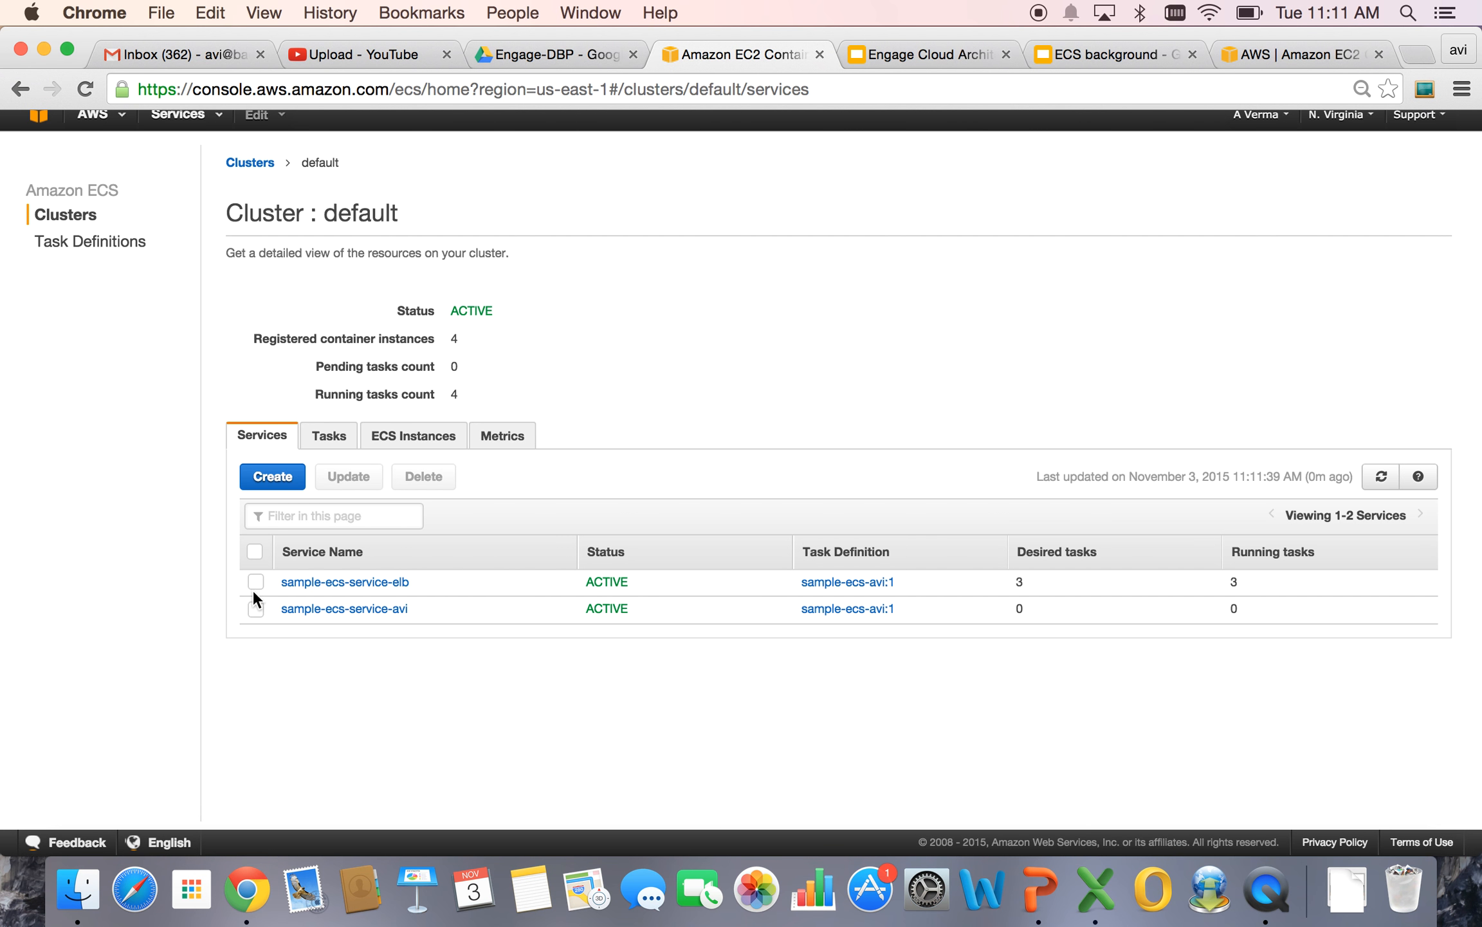
click(255, 583)
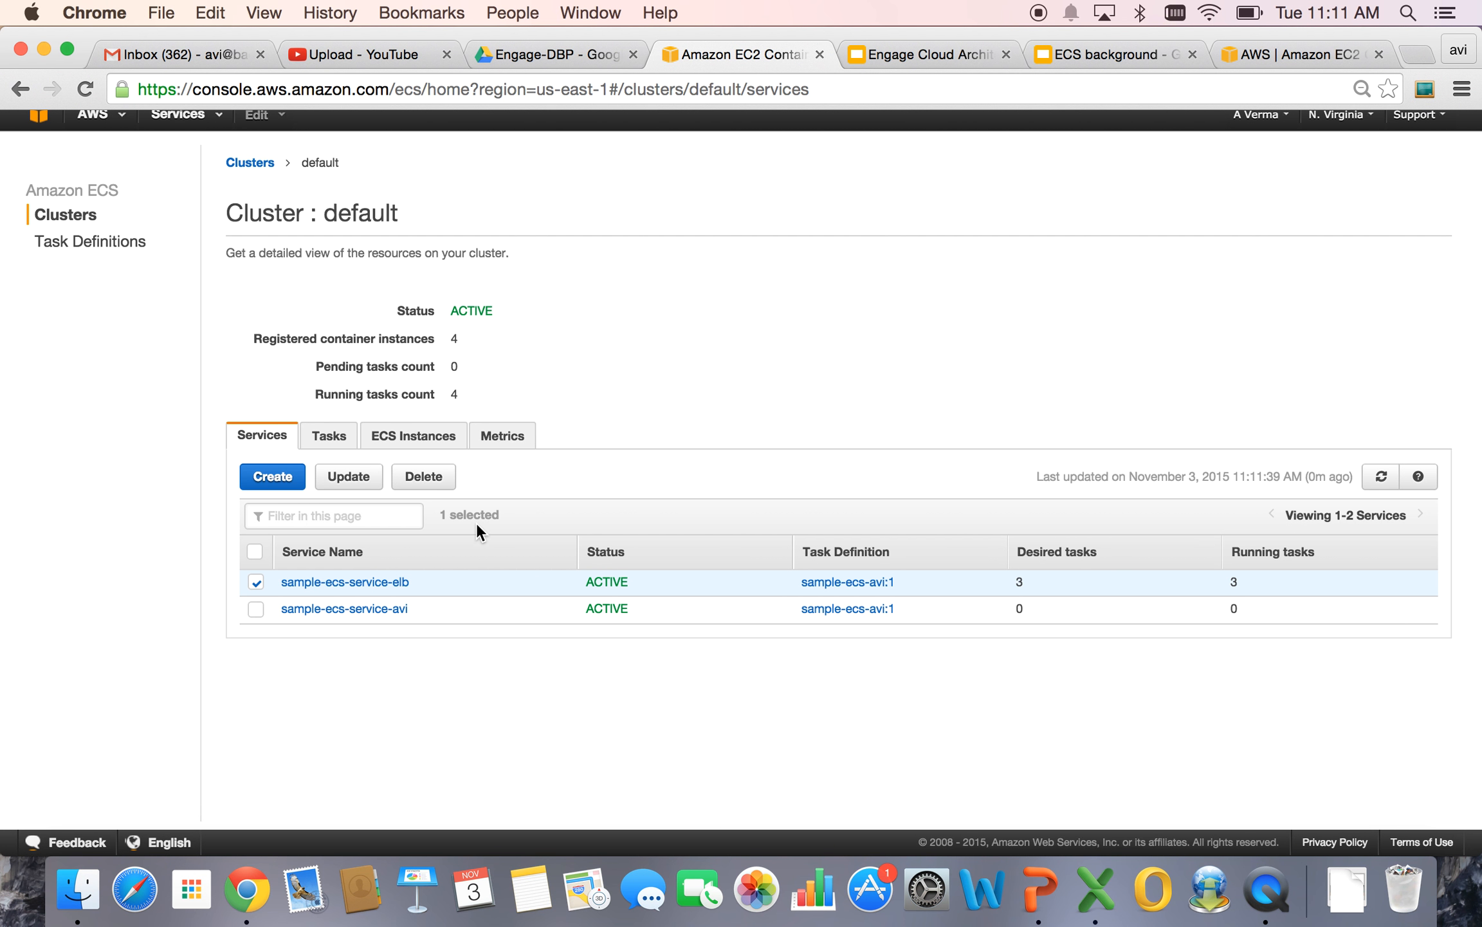
Review the default cluster's ECS instances, recheck the tasks of sample-ecs-service-elb and return to the service list.
click(413, 440)
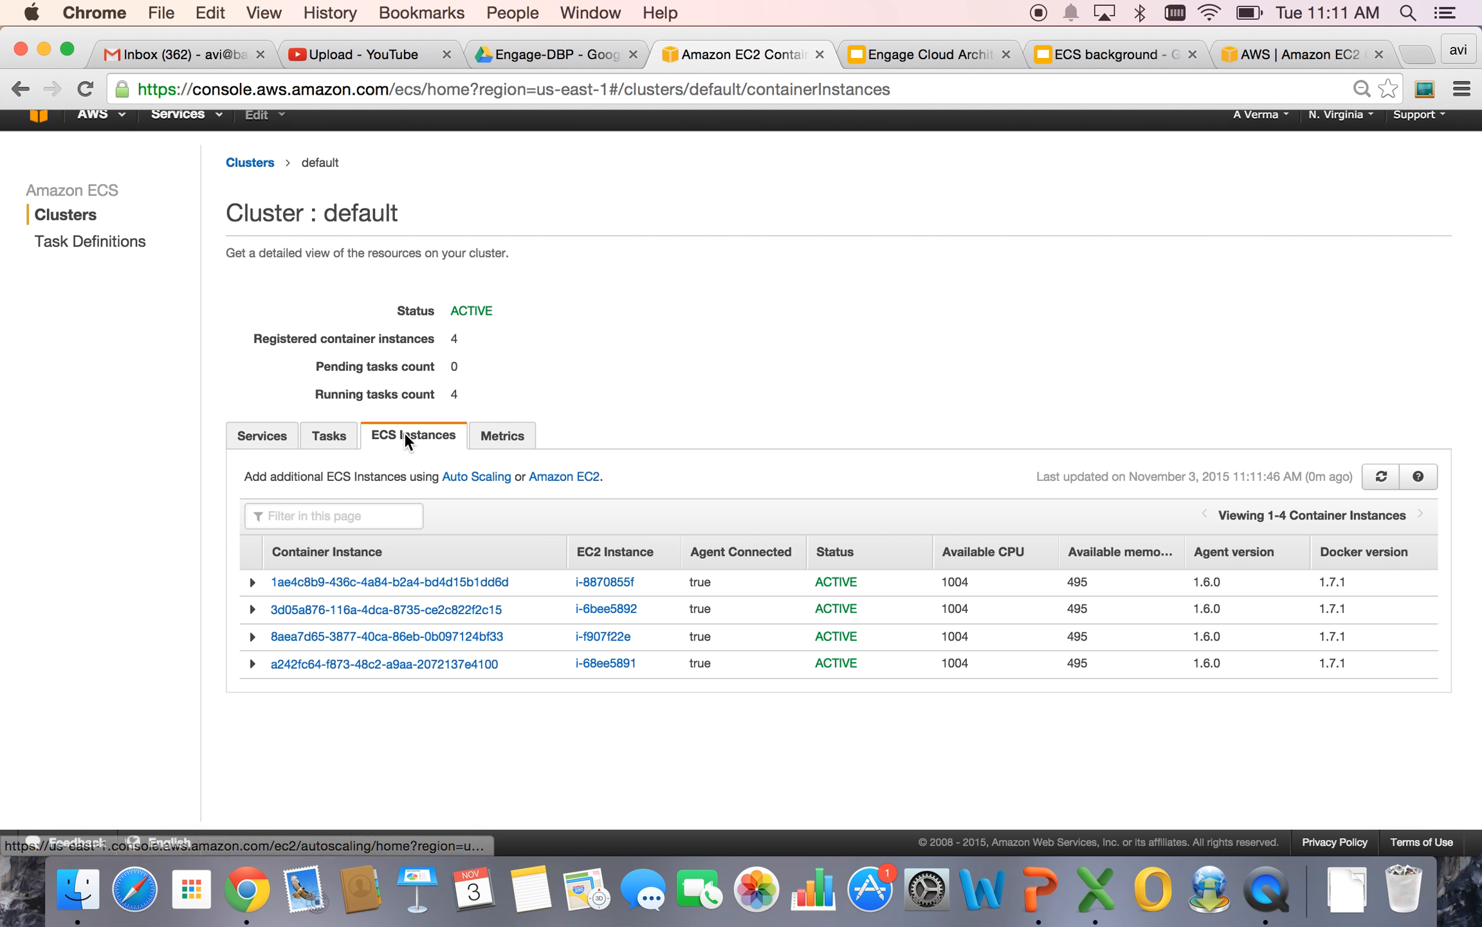
click(264, 435)
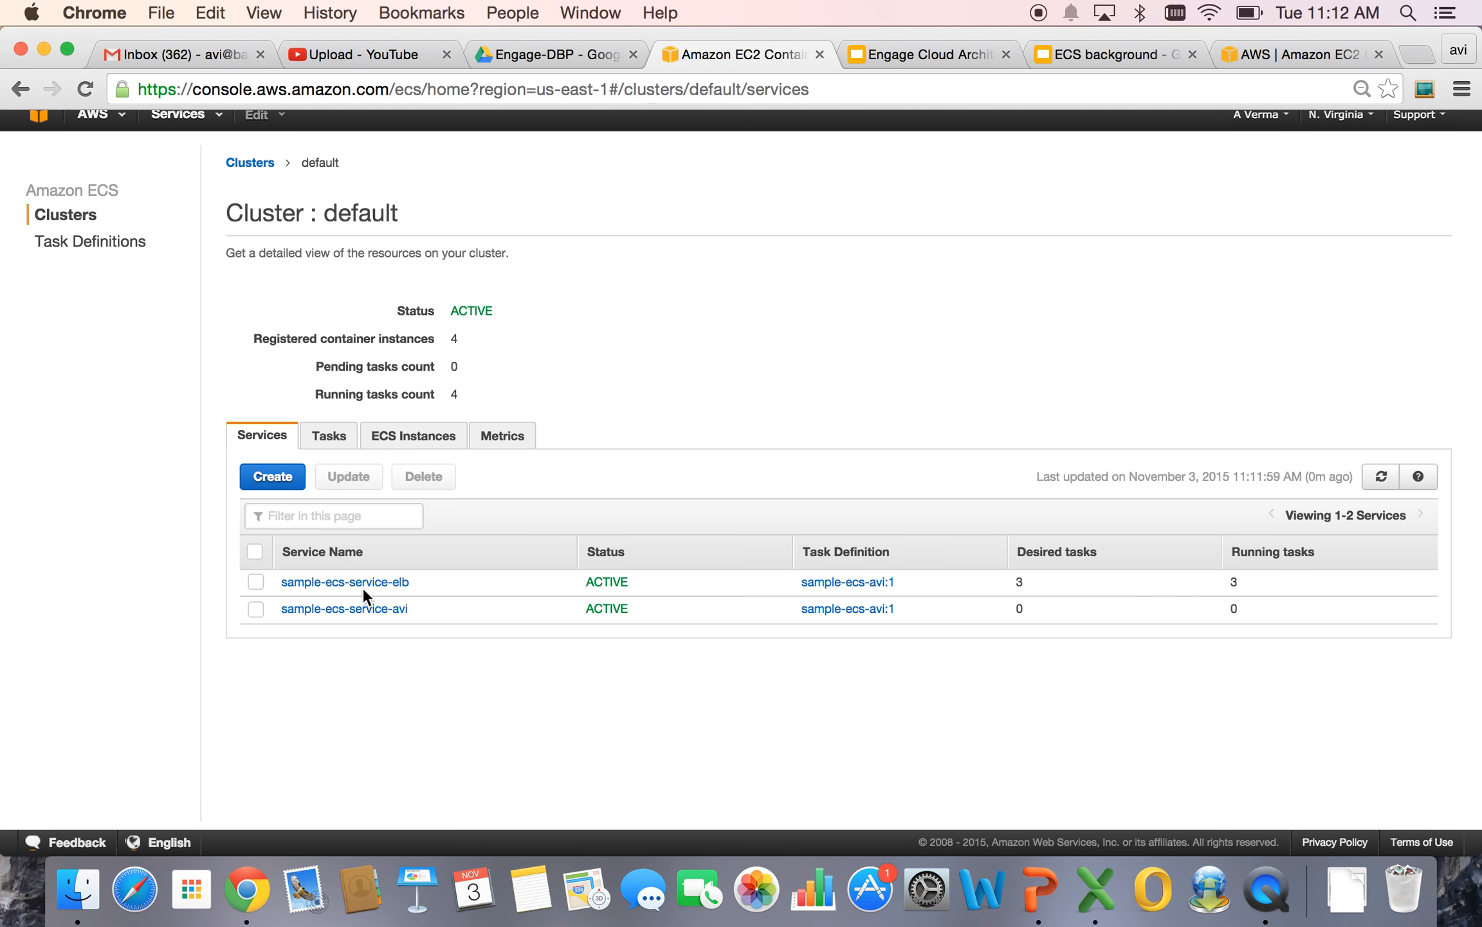
click(368, 584)
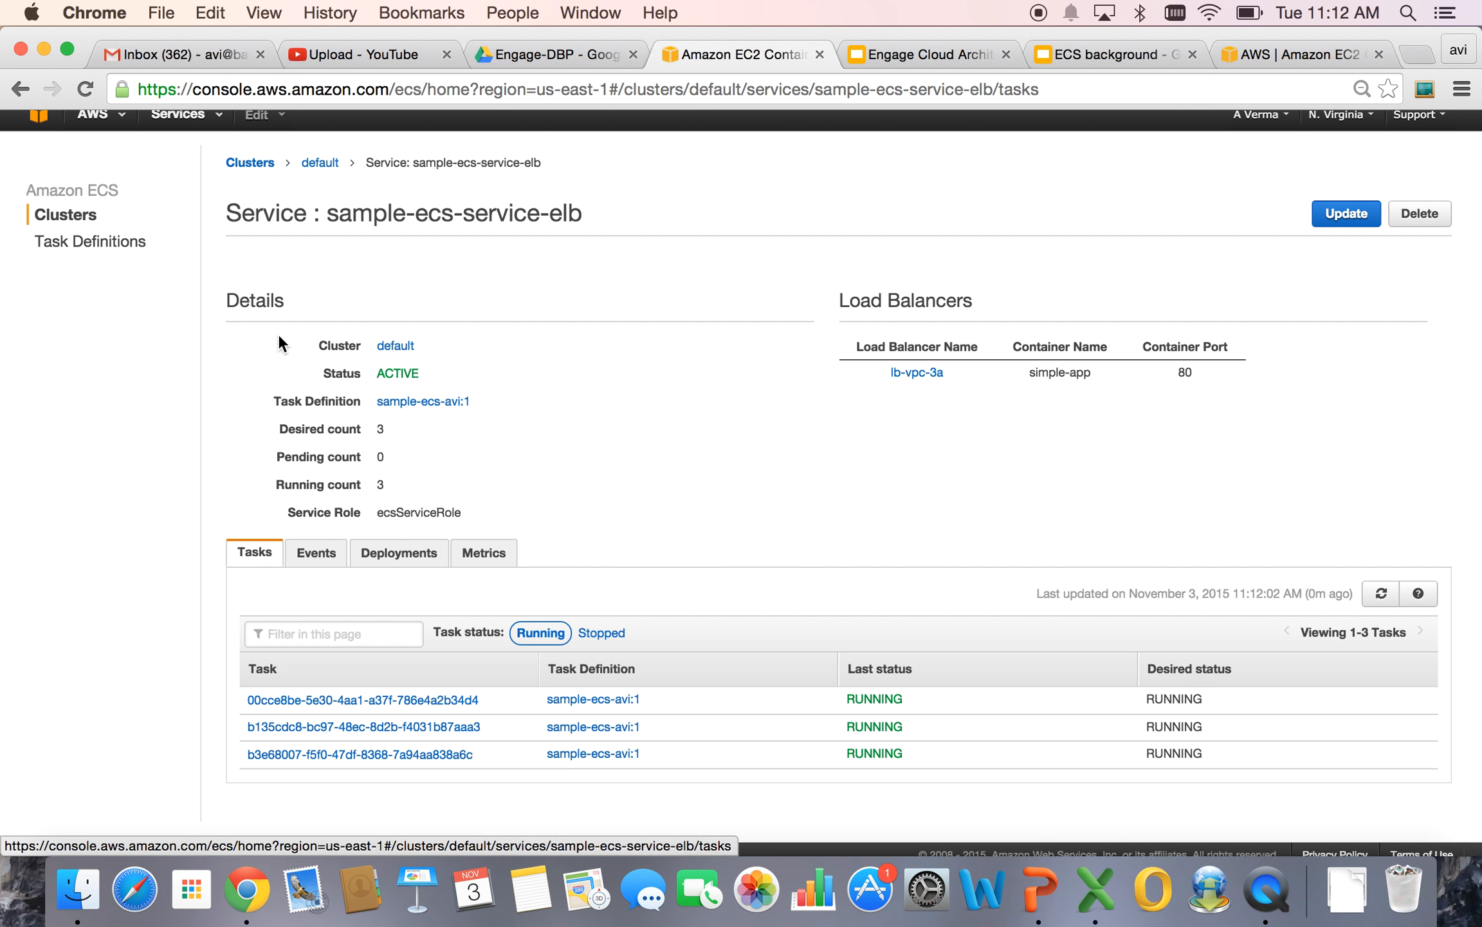
click(23, 95)
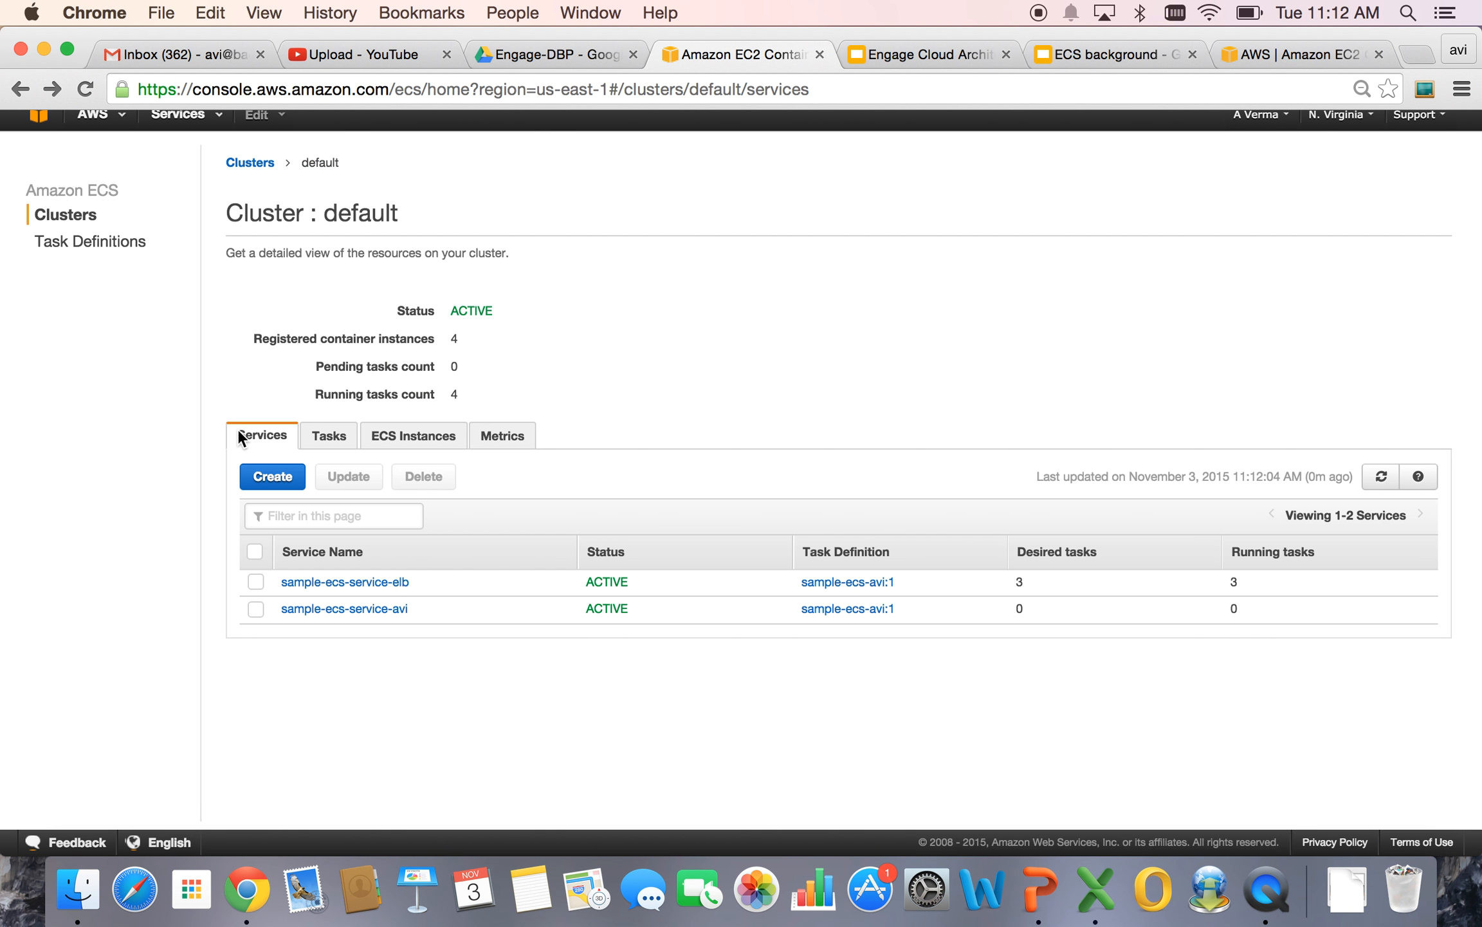
Update sample-ecs-service-elb in the default cluster, setting its number of tasks to 4.
click(256, 582)
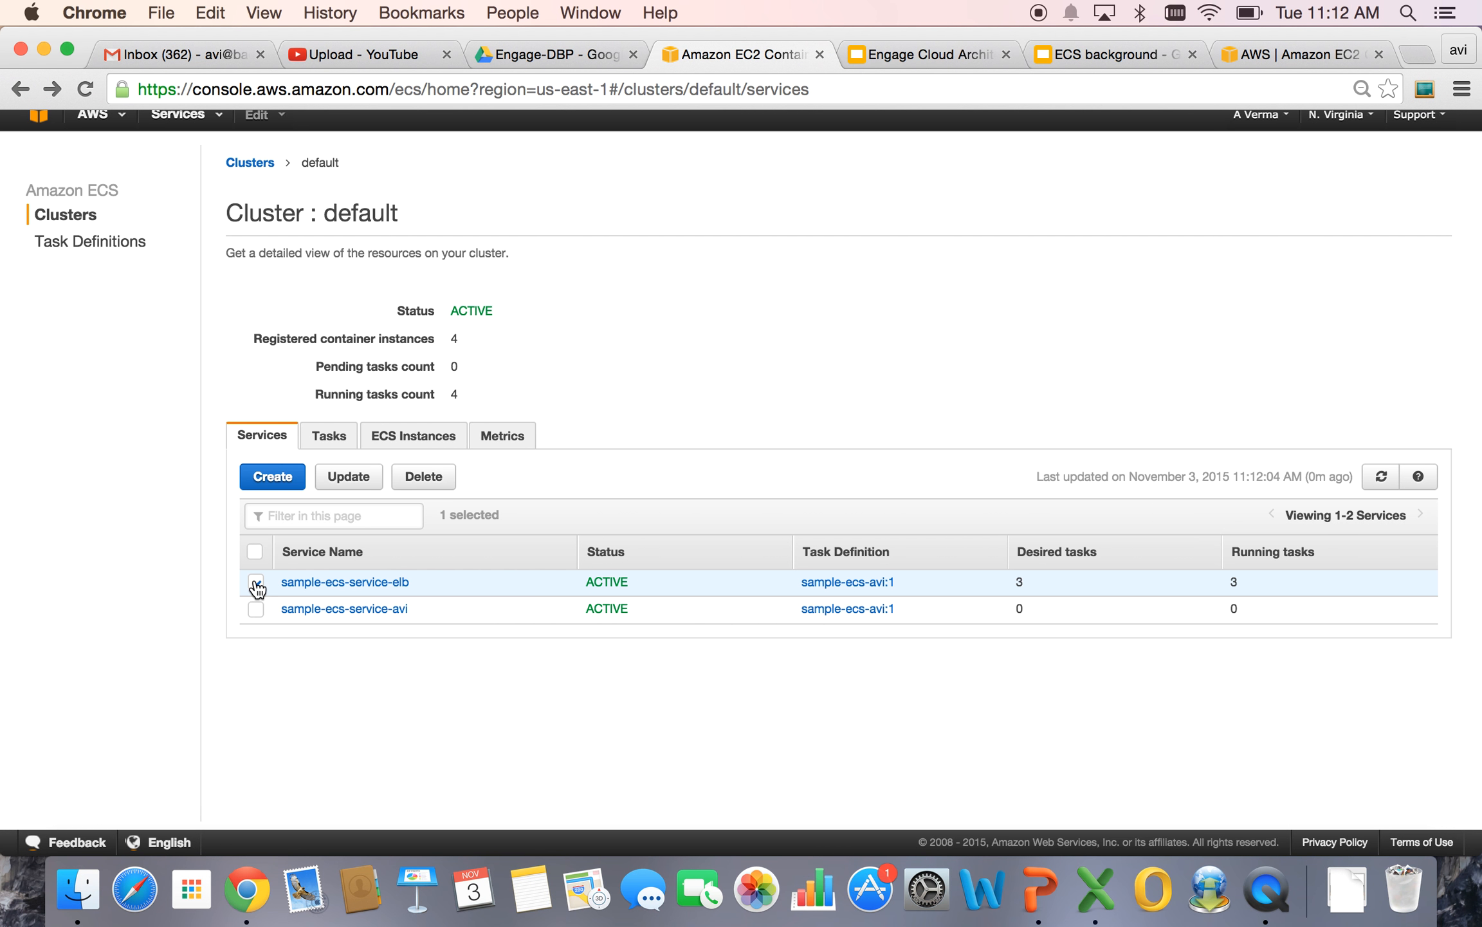
click(332, 479)
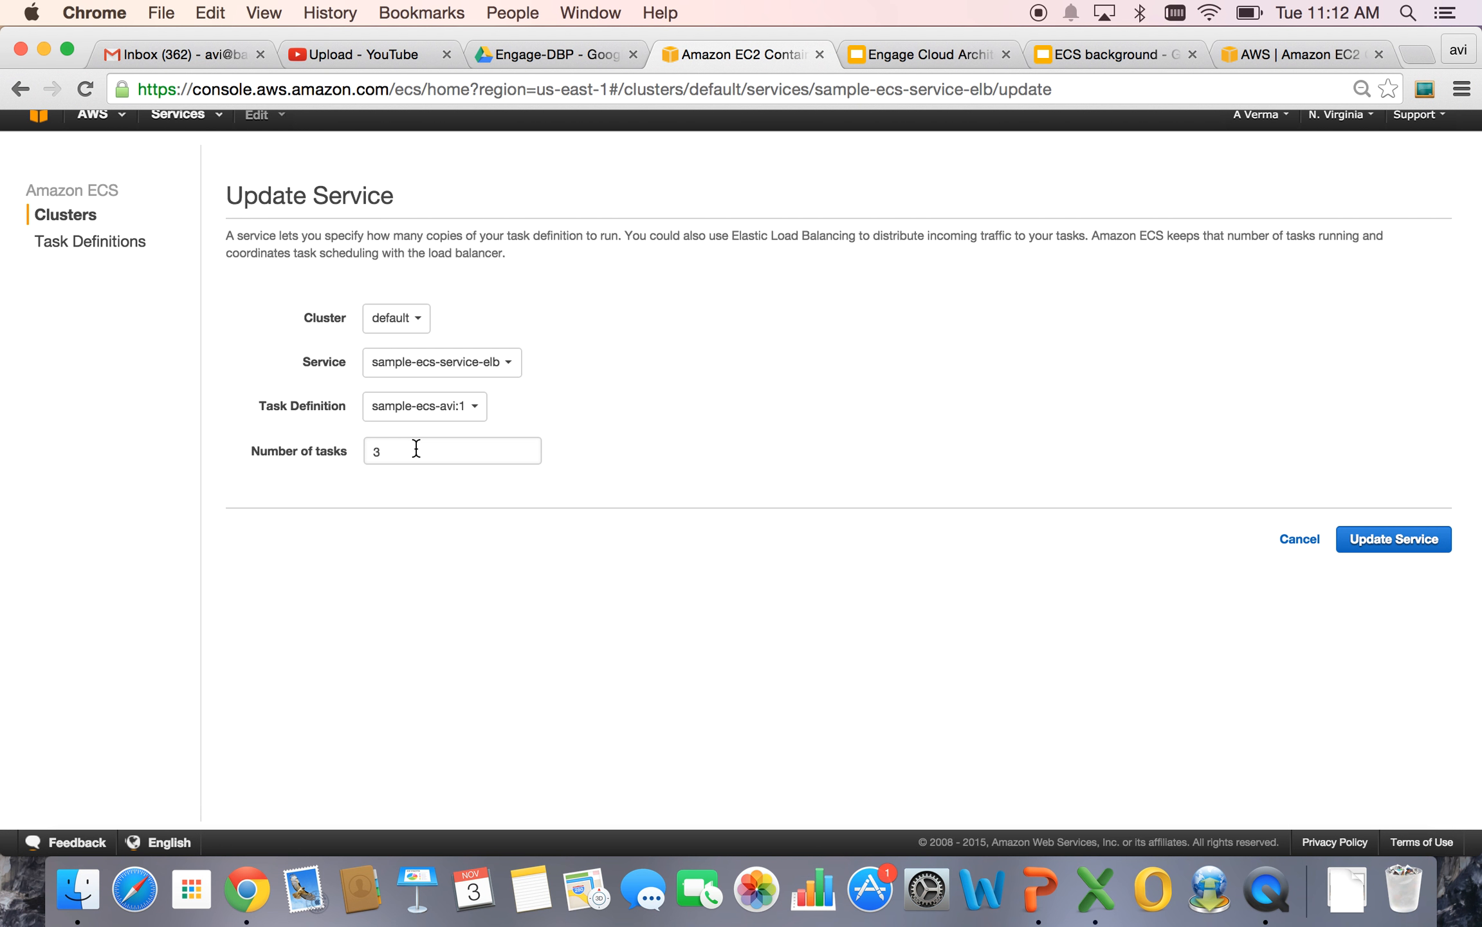
double_click(375, 451)
text(4)
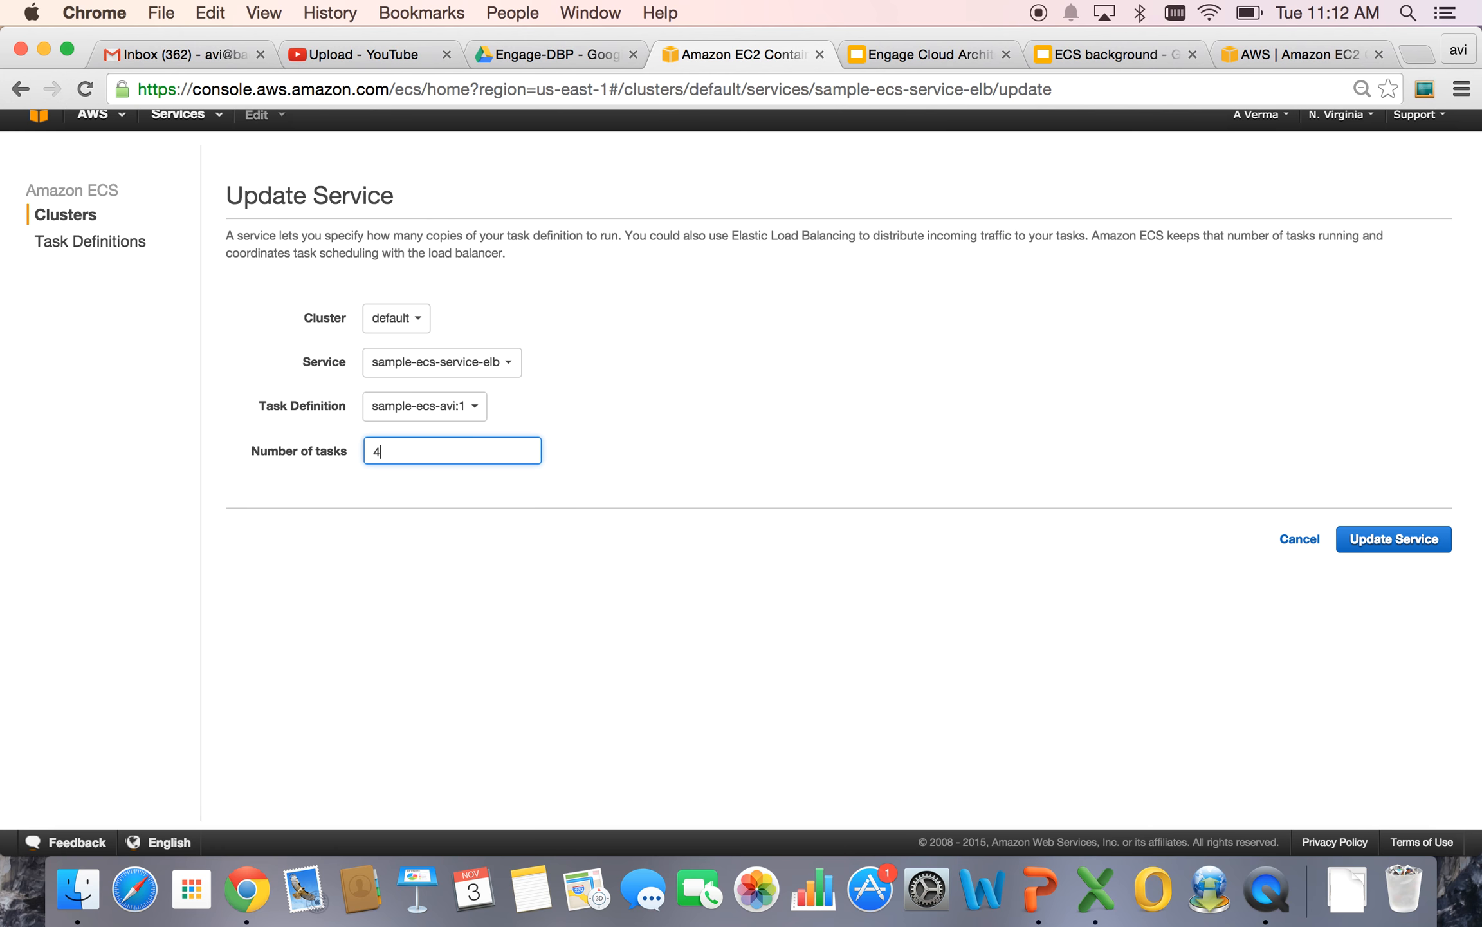
click(1372, 540)
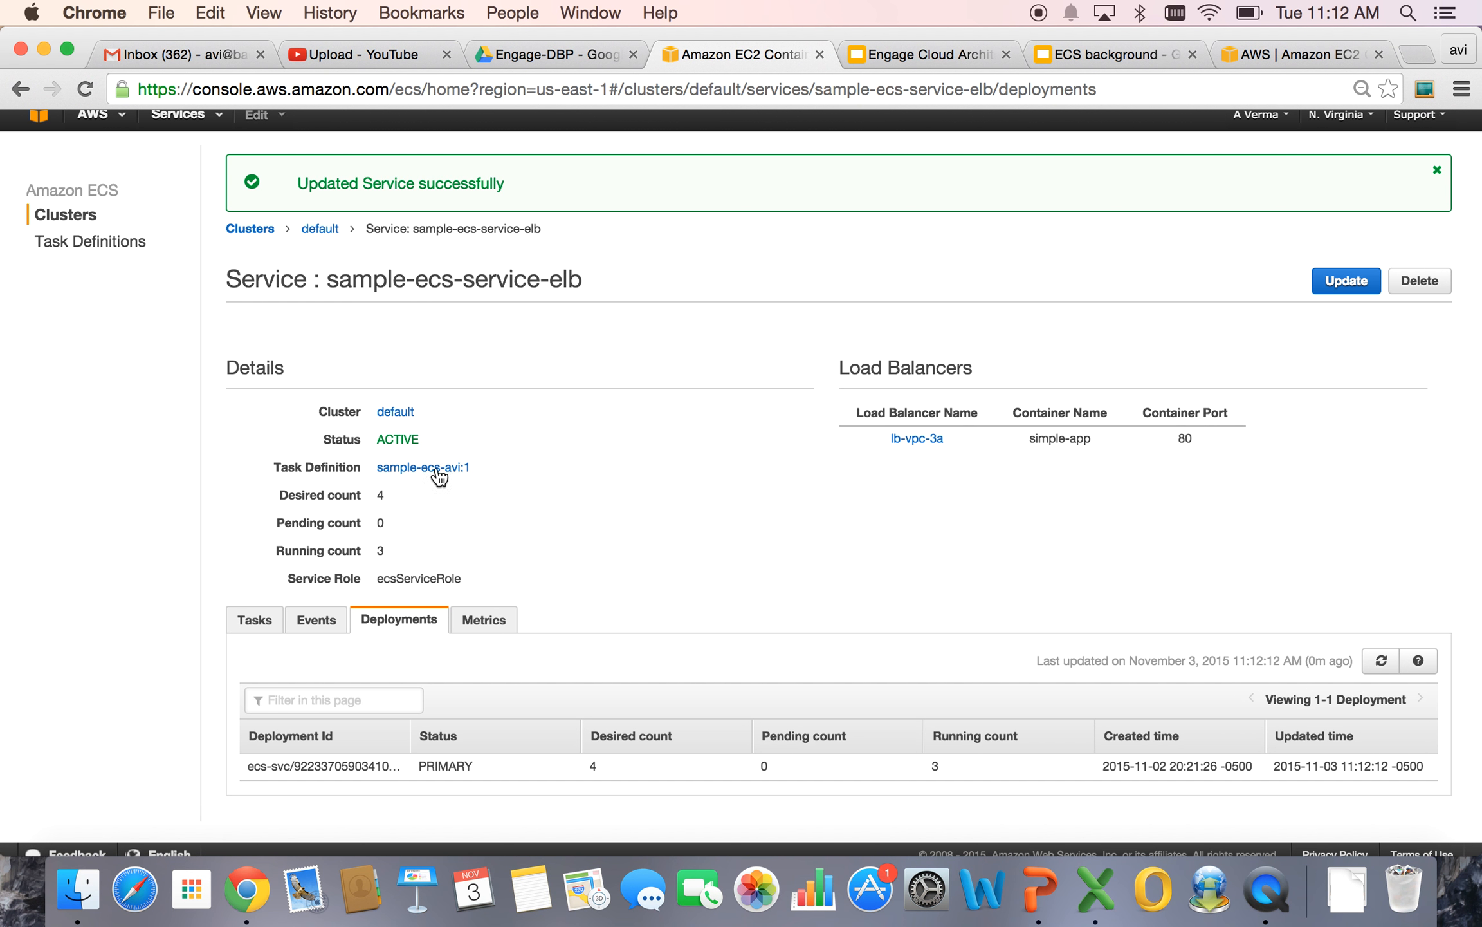
Refresh the deployments and tasks of sample-ecs-service-elb to check the scaling progress, and return to the default cluster.
scroll(473, 519, down, 1)
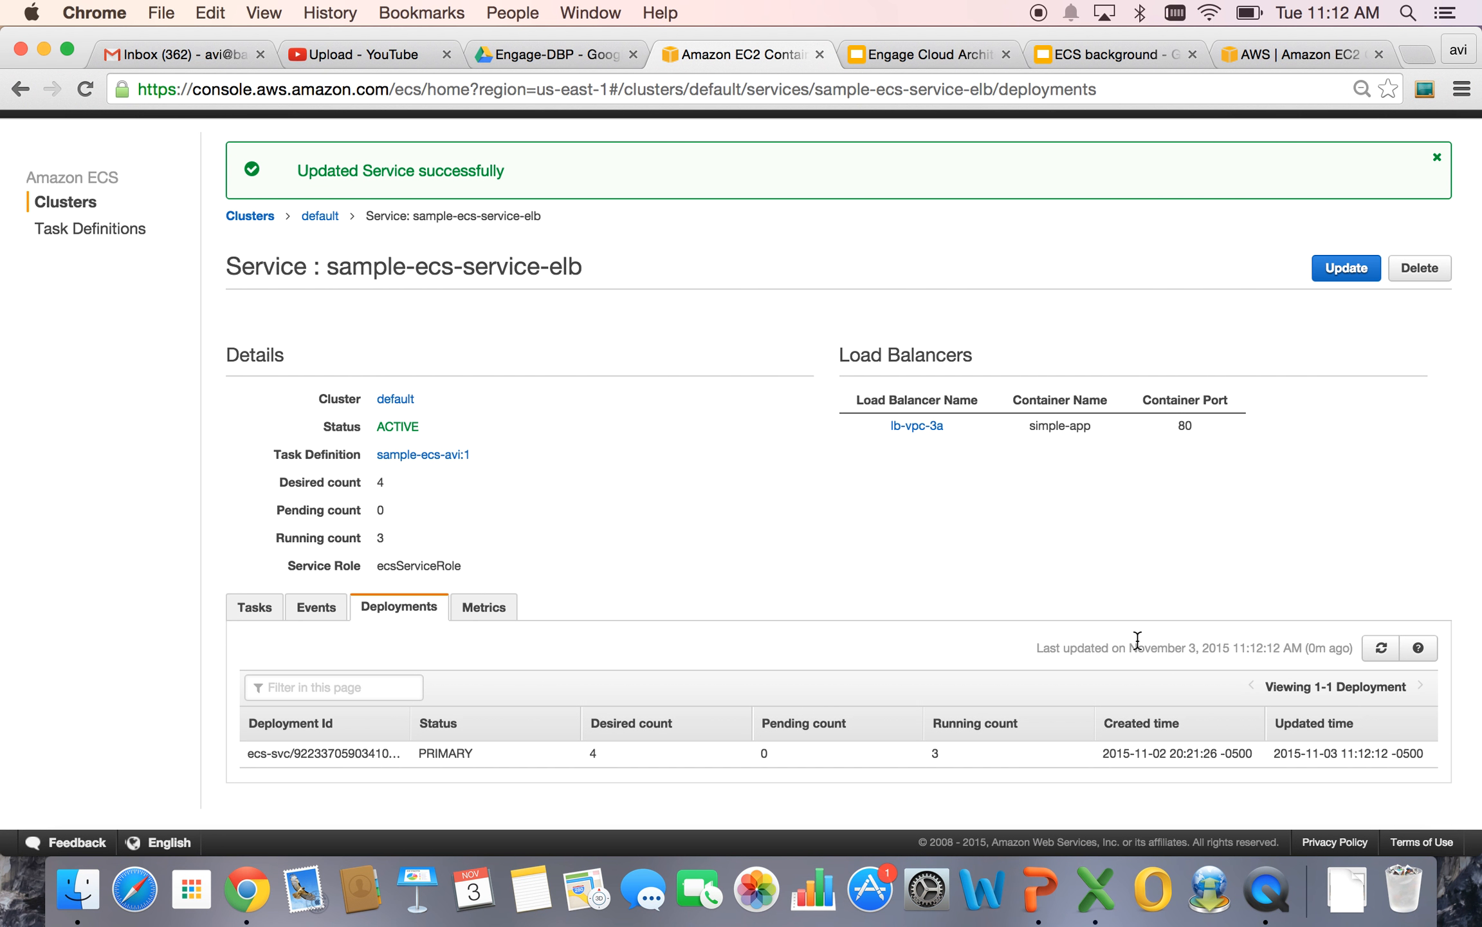
click(1381, 647)
click(255, 611)
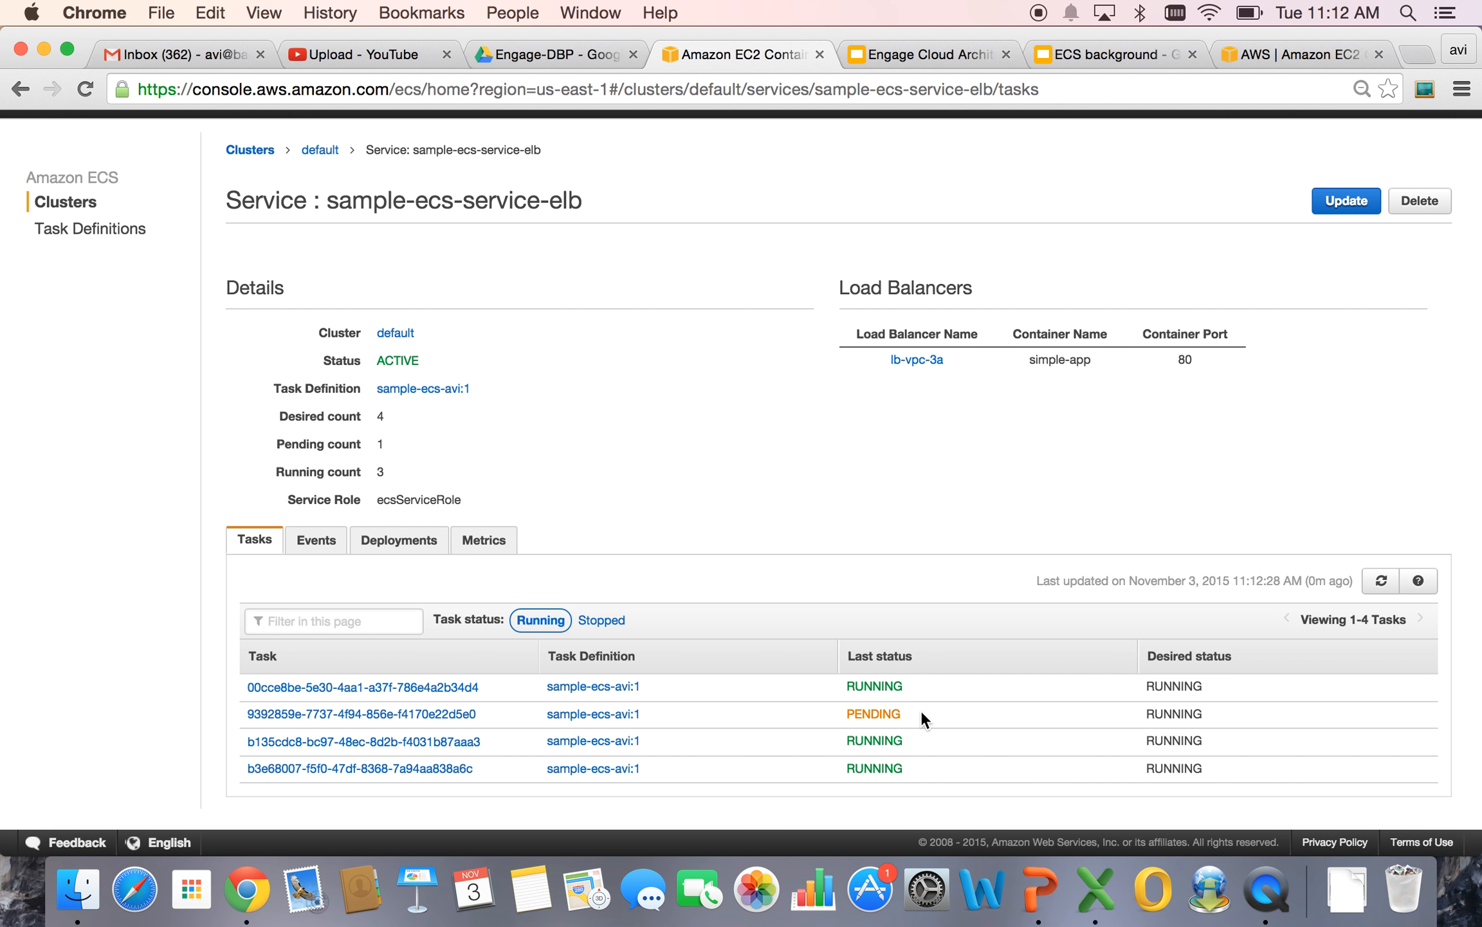
click(1378, 581)
click(1377, 581)
click(329, 152)
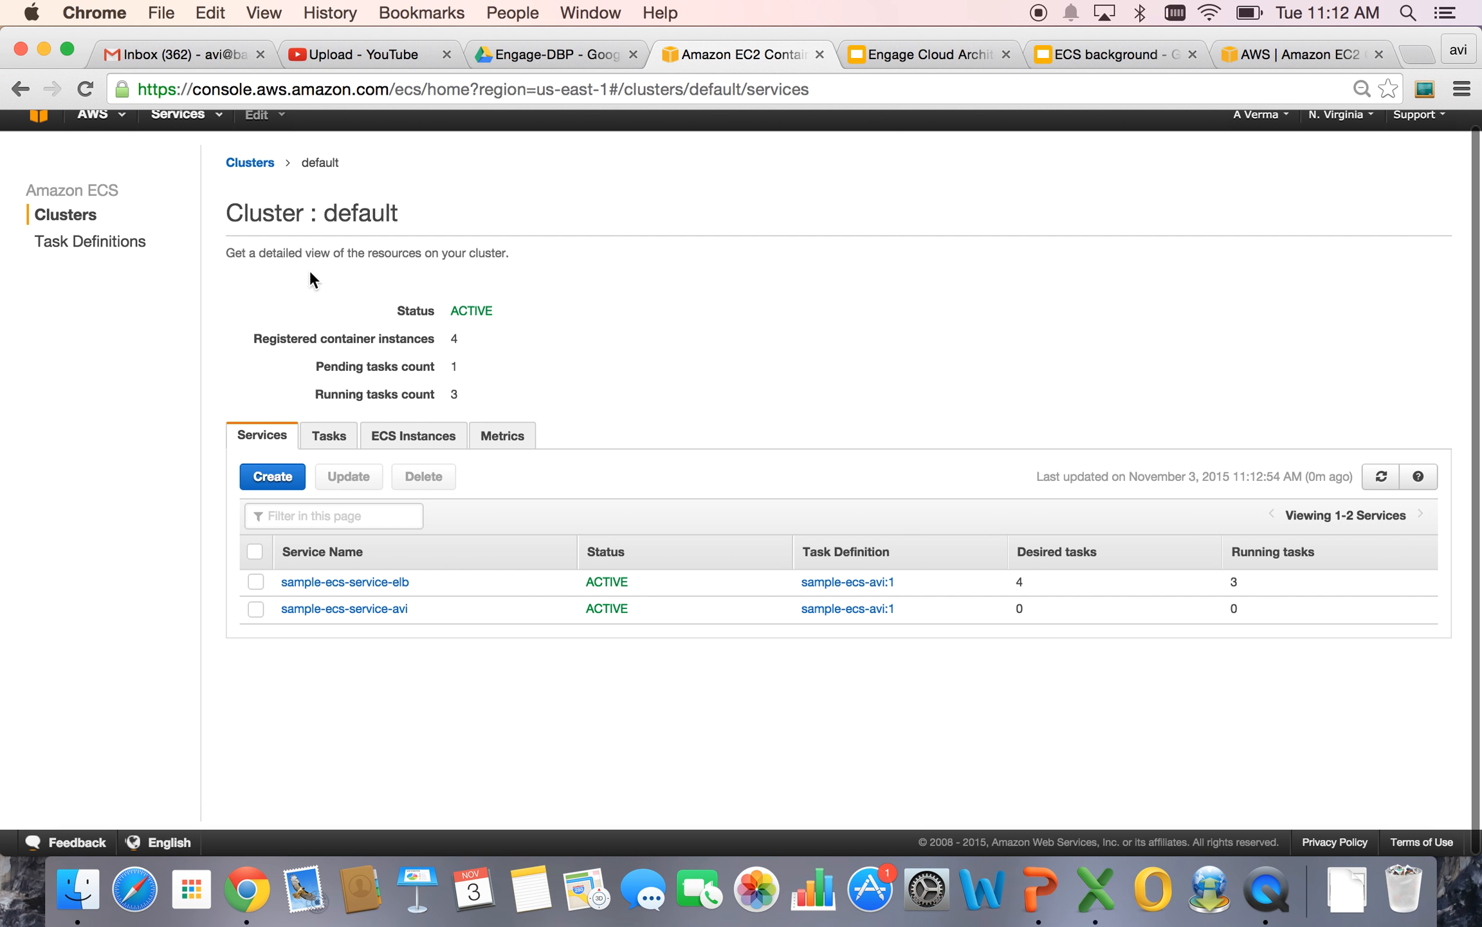
Preview the Create Service form and cancel it, and check the default cluster's ECS instances and refreshed task list.
click(280, 477)
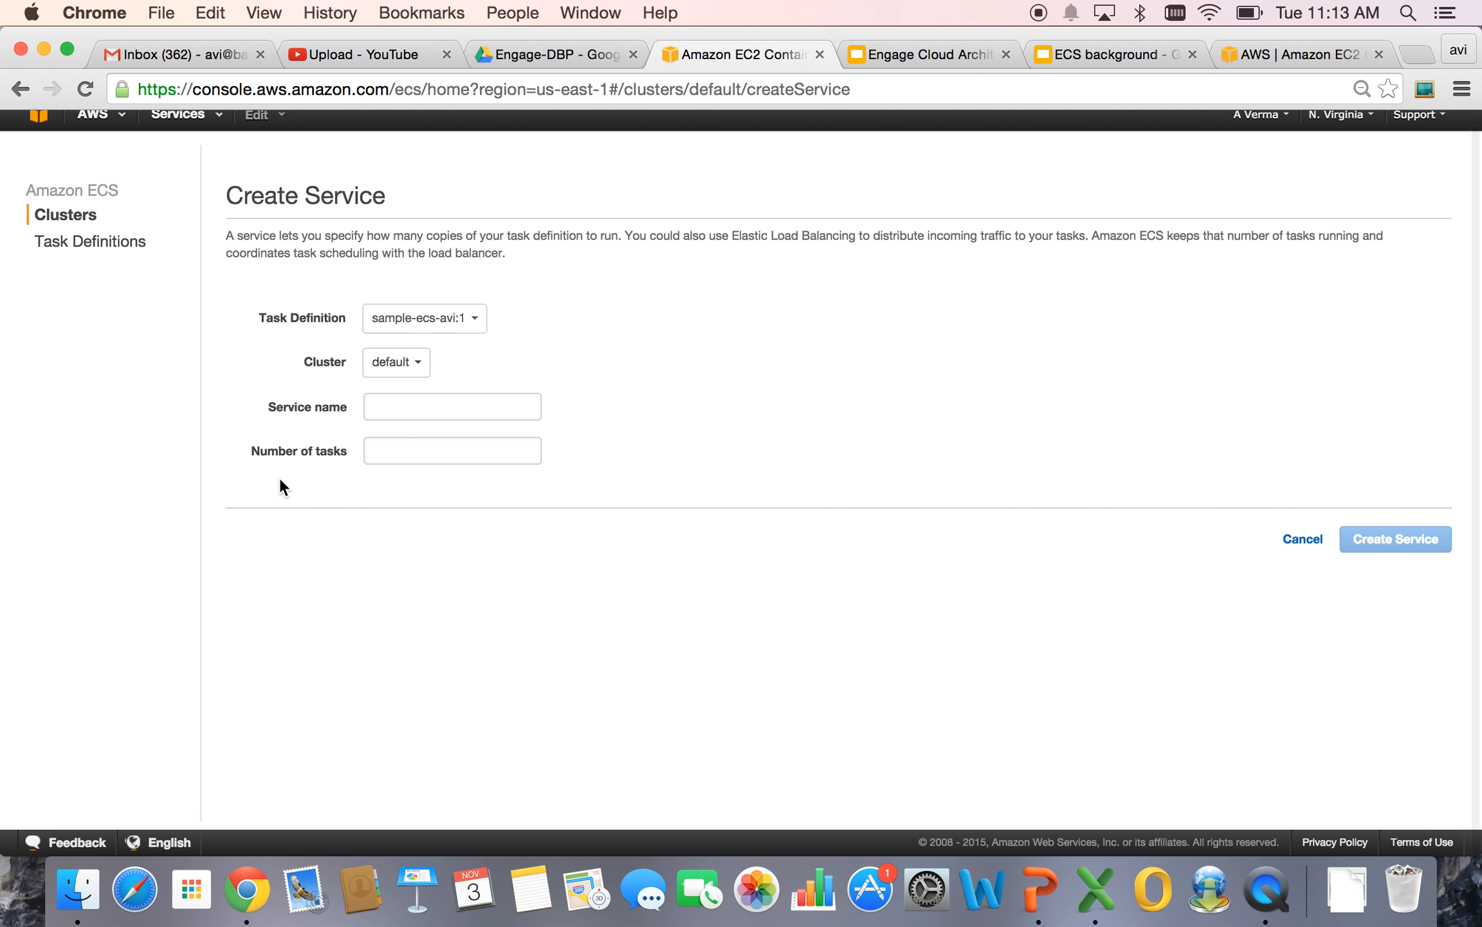
click(1309, 704)
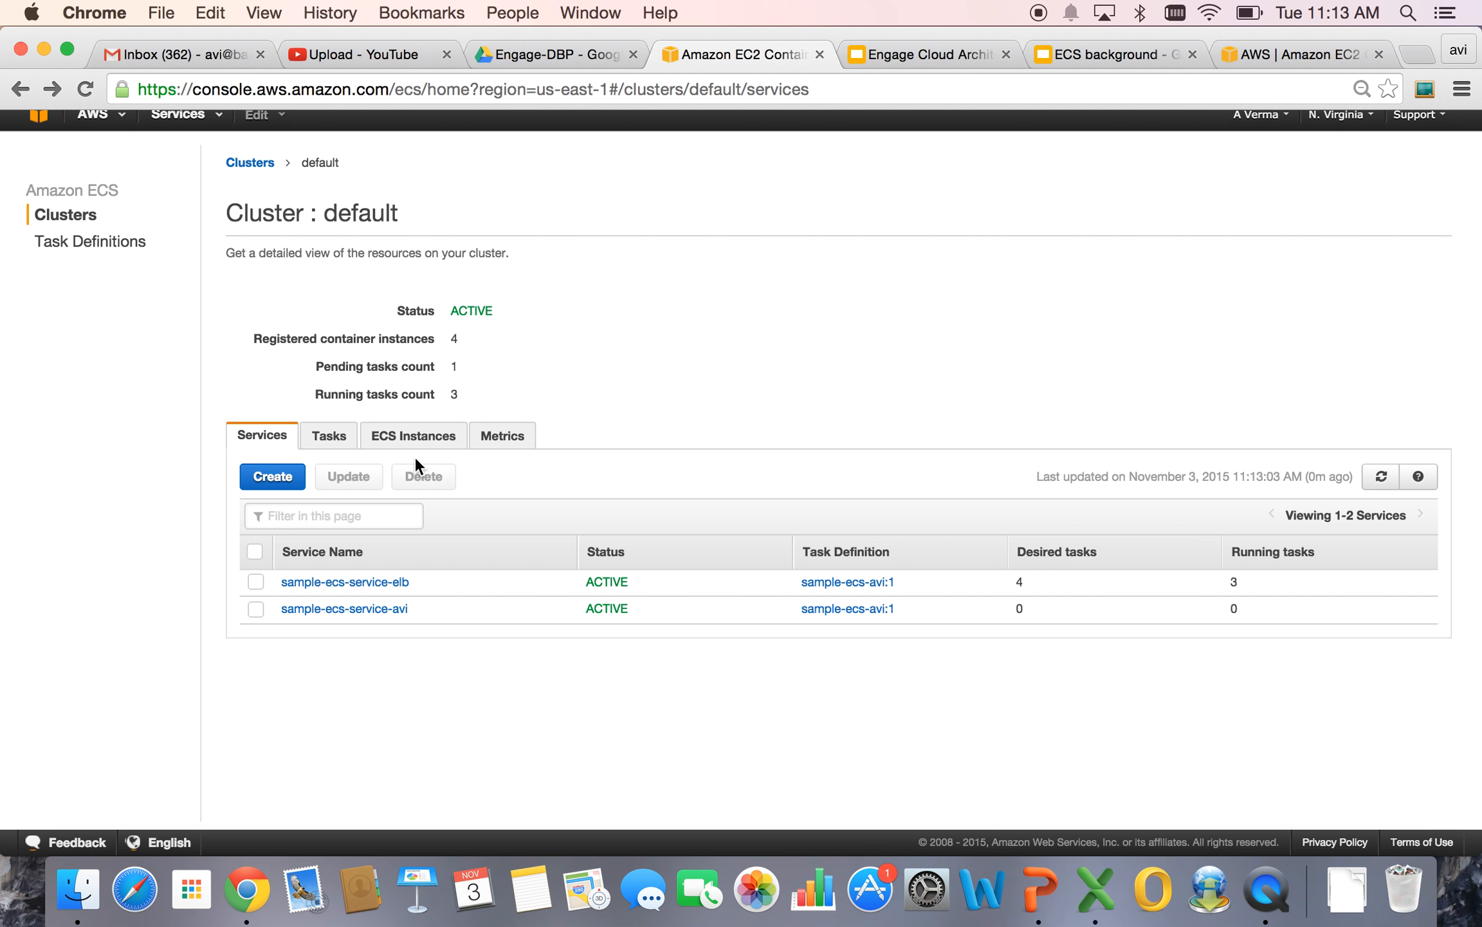
click(430, 437)
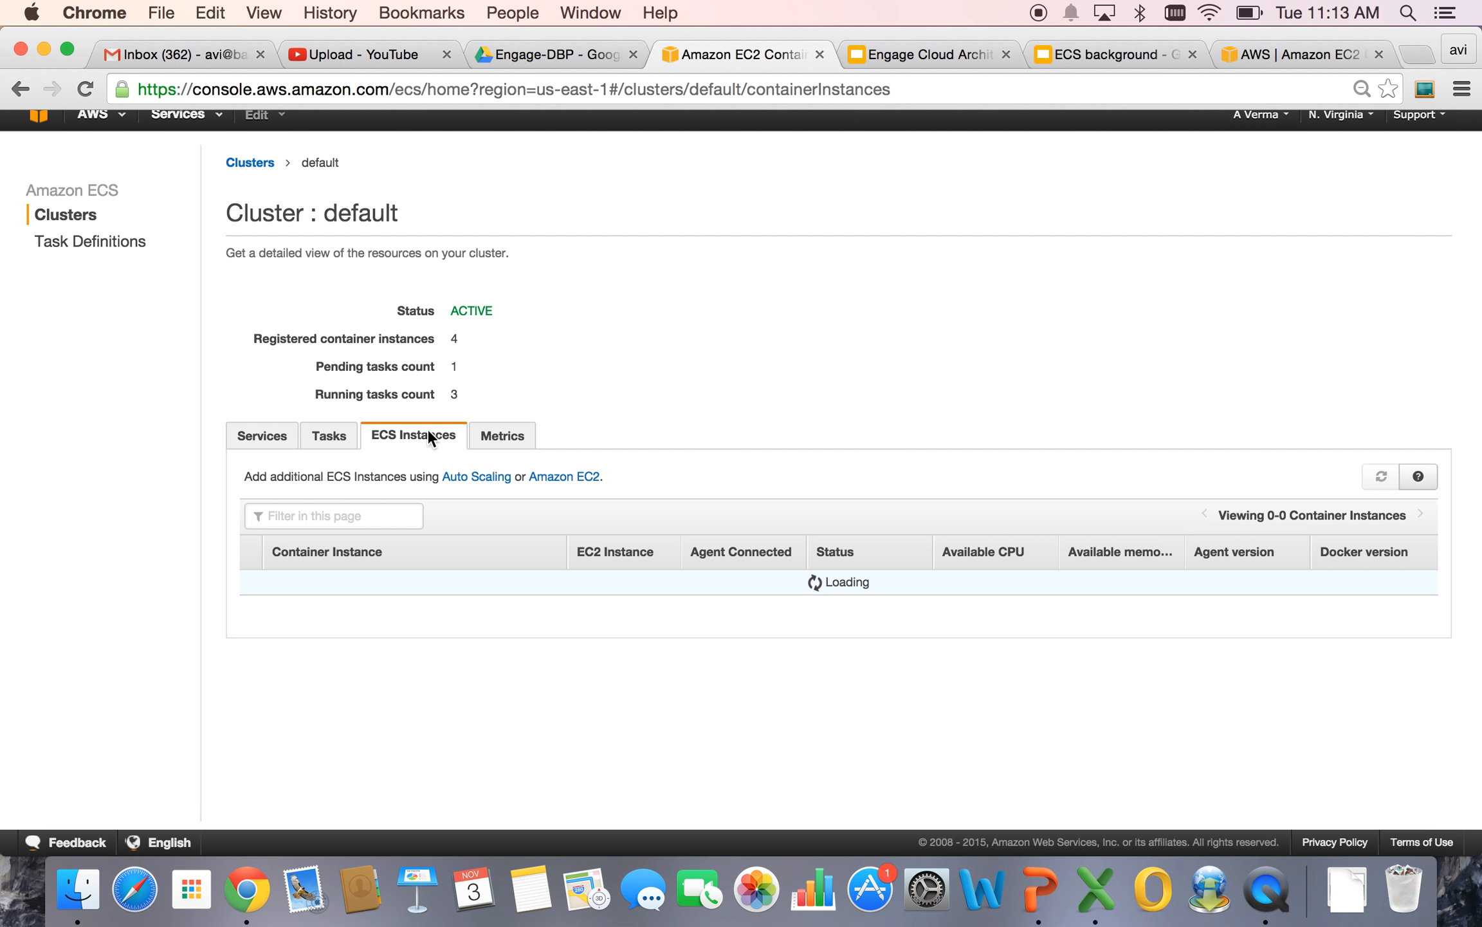
click(327, 437)
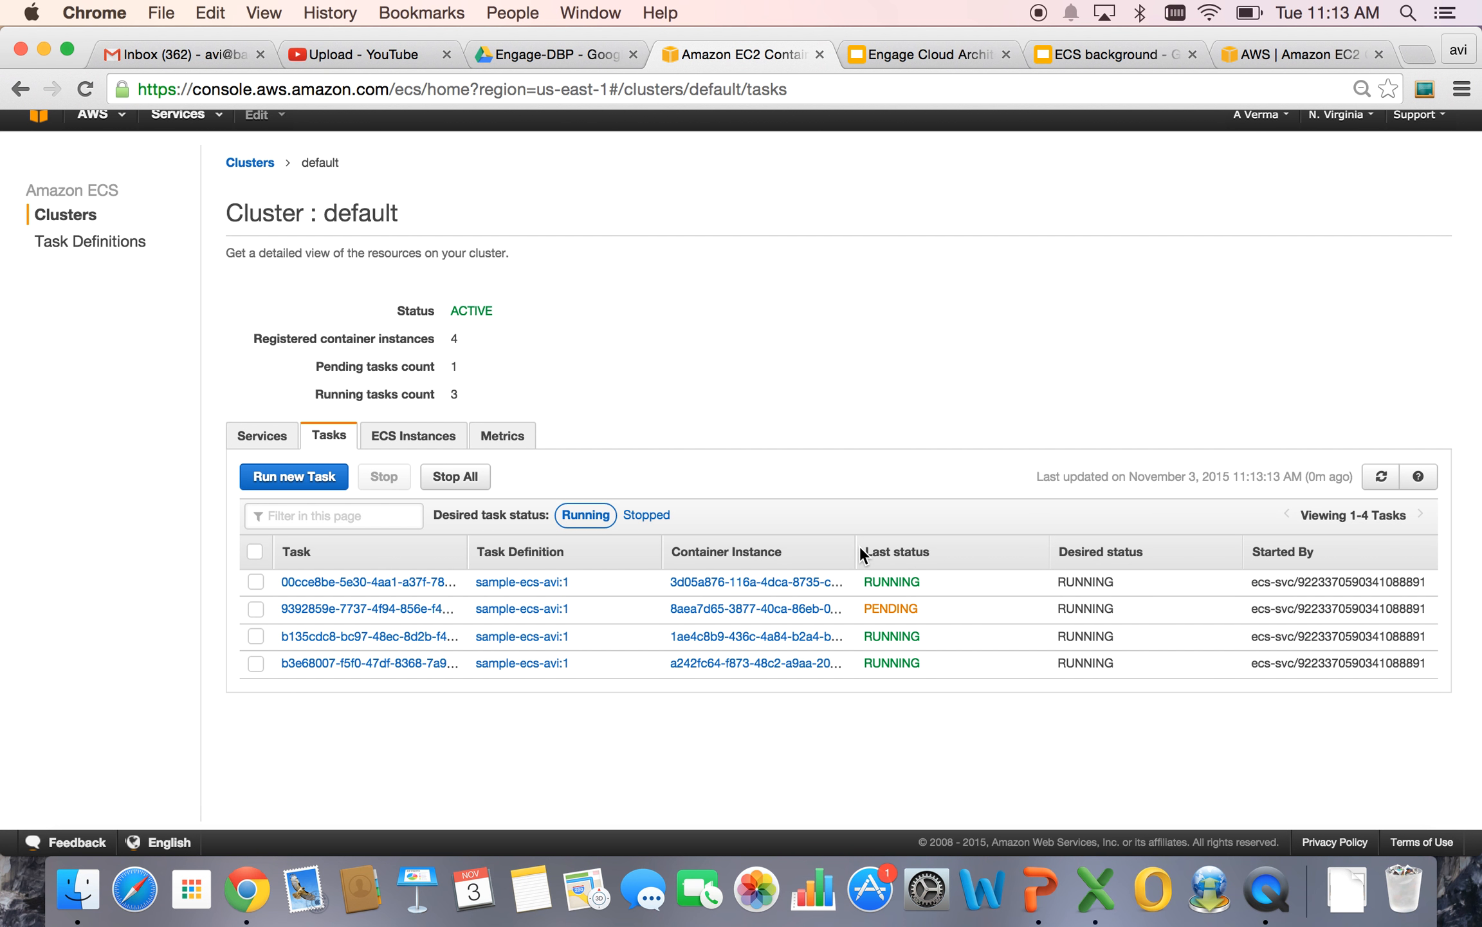
click(1382, 477)
From the default cluster's ECS instances, open the first container instance and view its running task.
click(412, 440)
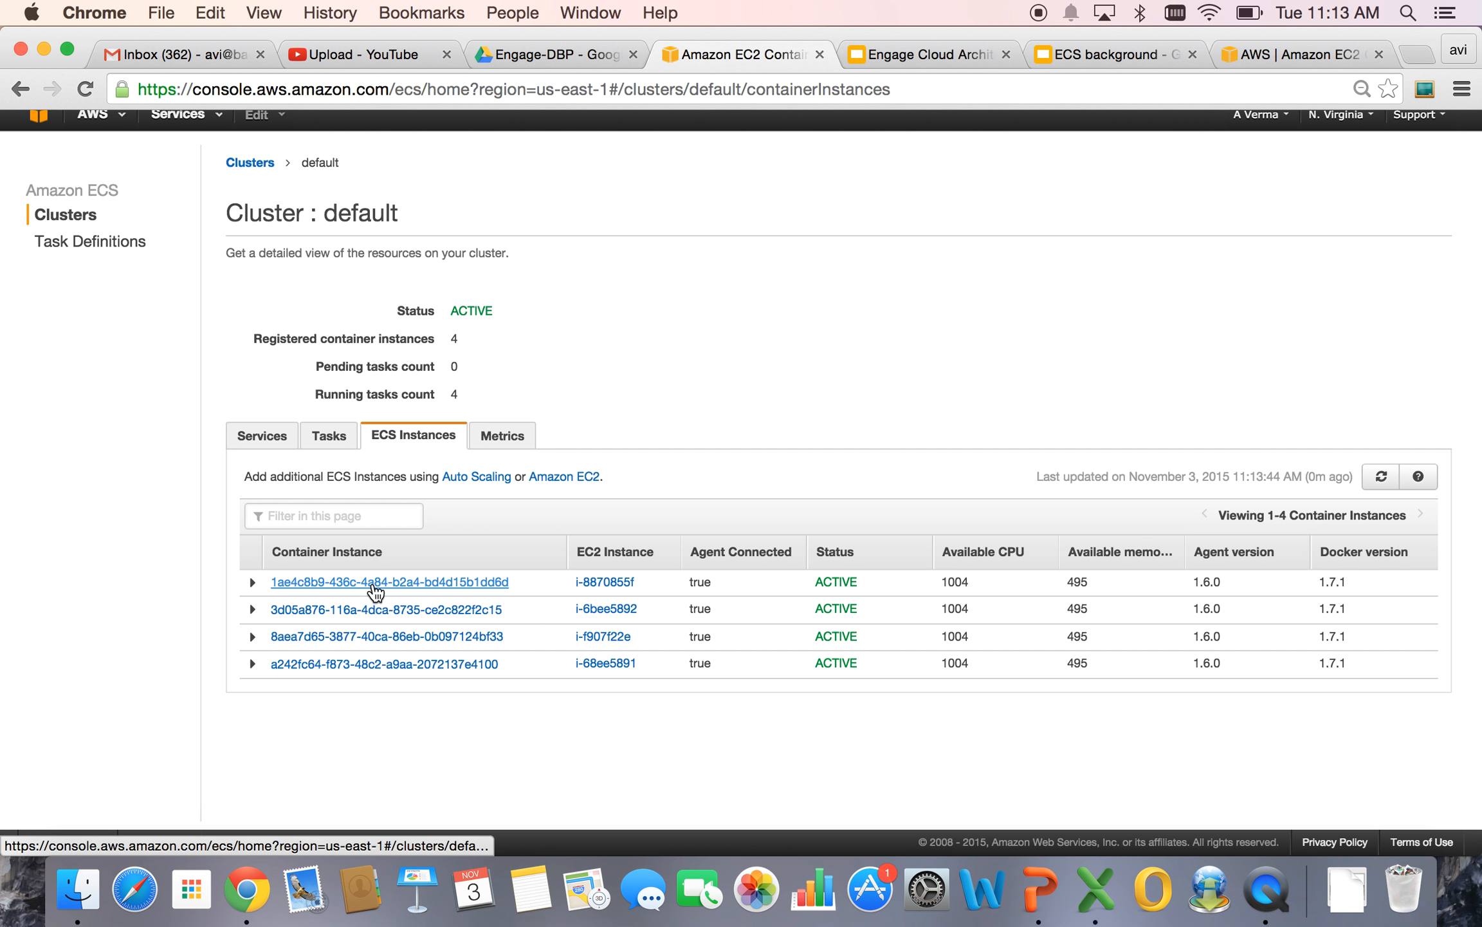
click(375, 583)
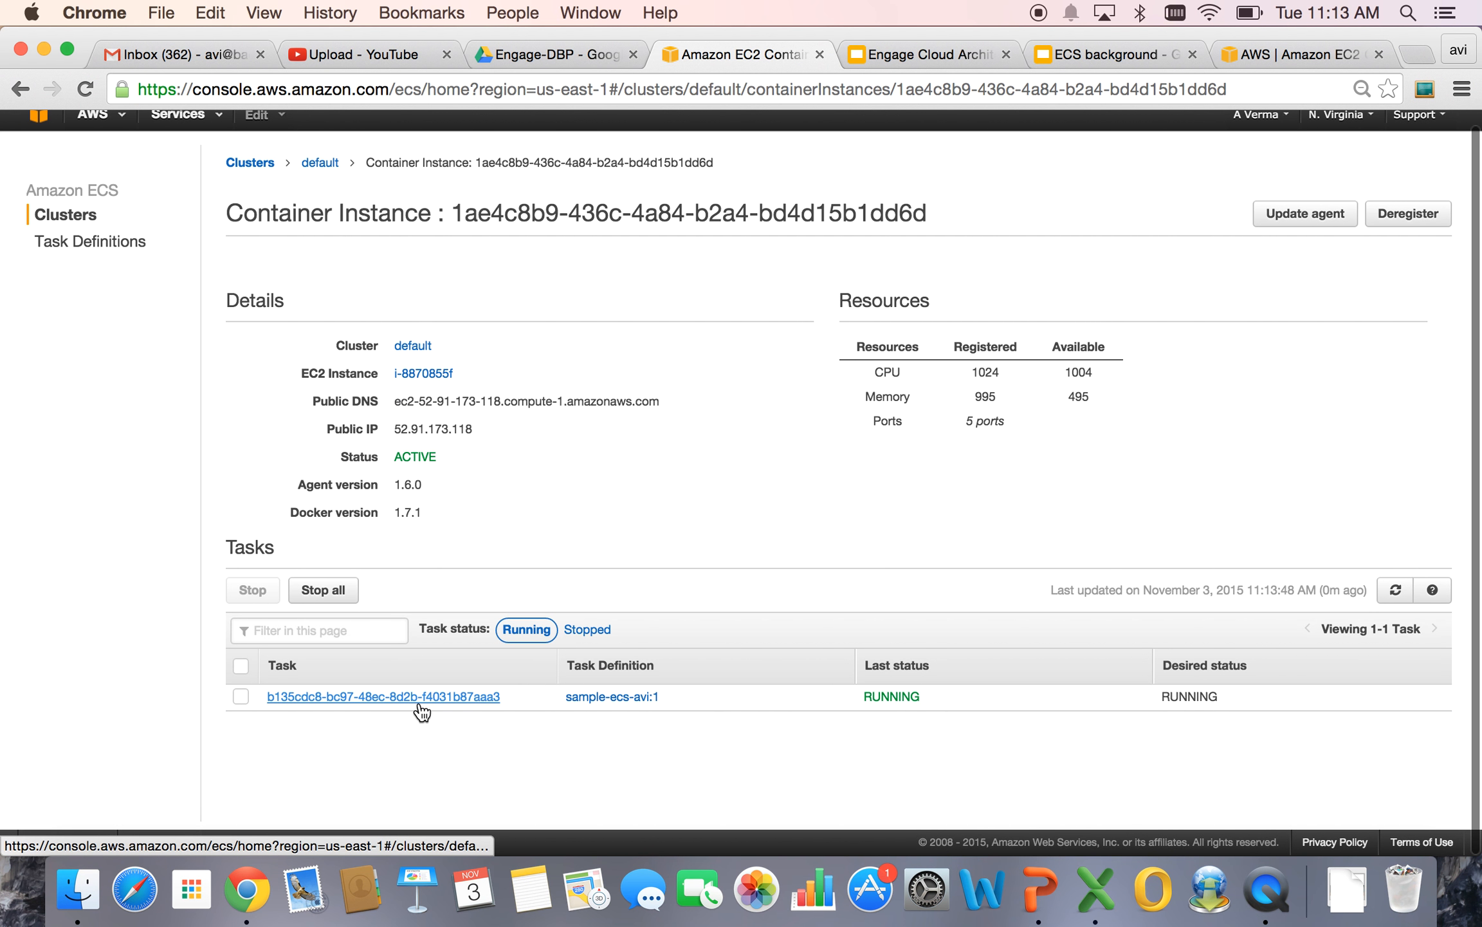
click(419, 705)
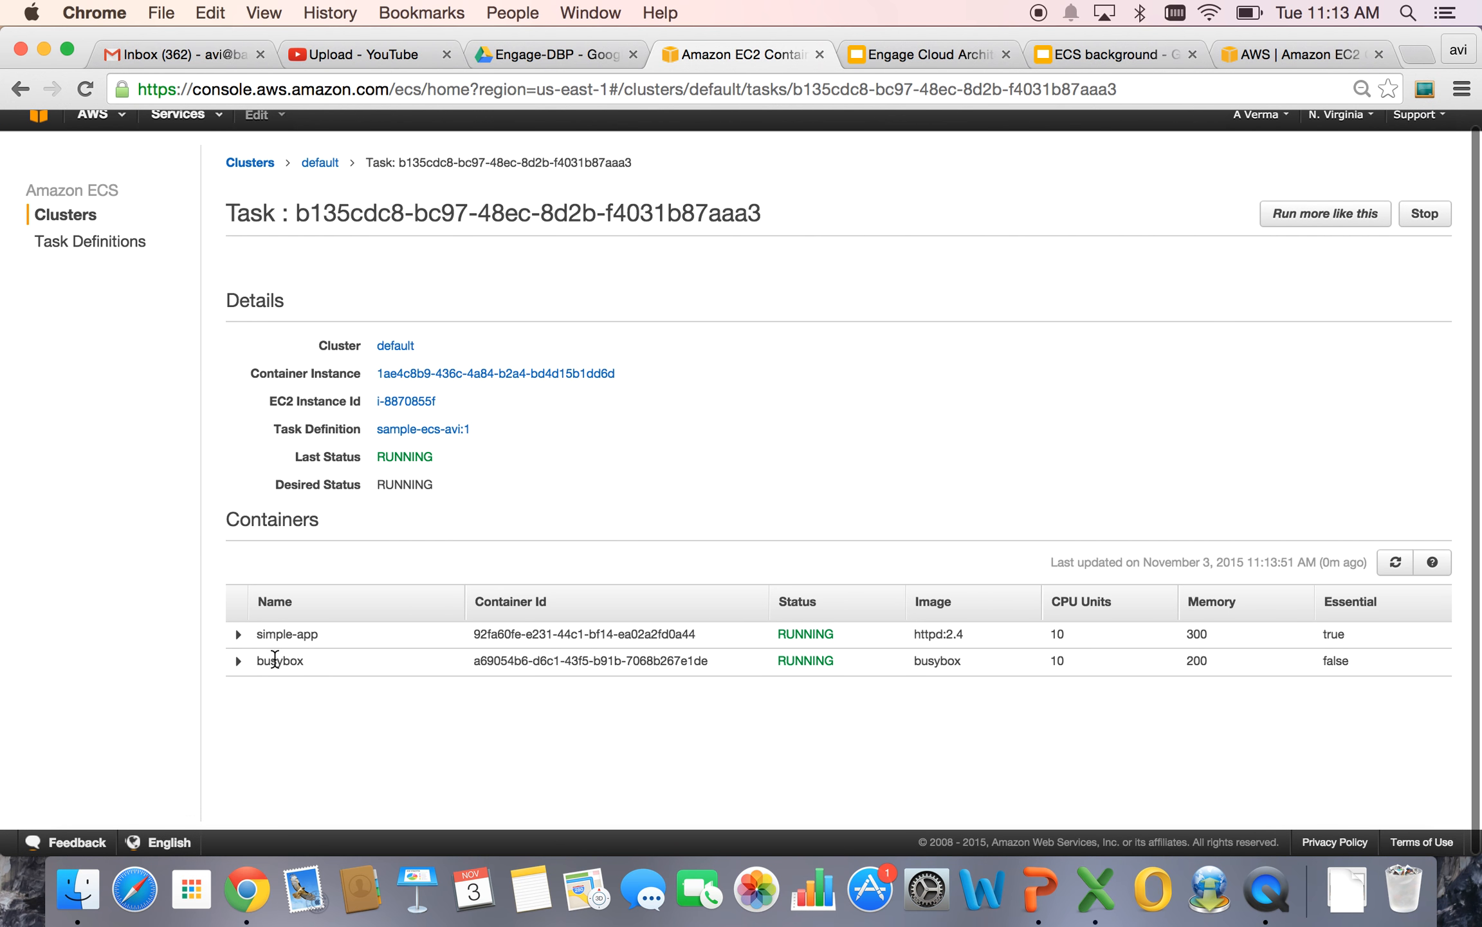
Examine the simple-app container's details, including its network bindings and mount points, and collapse them.
click(238, 635)
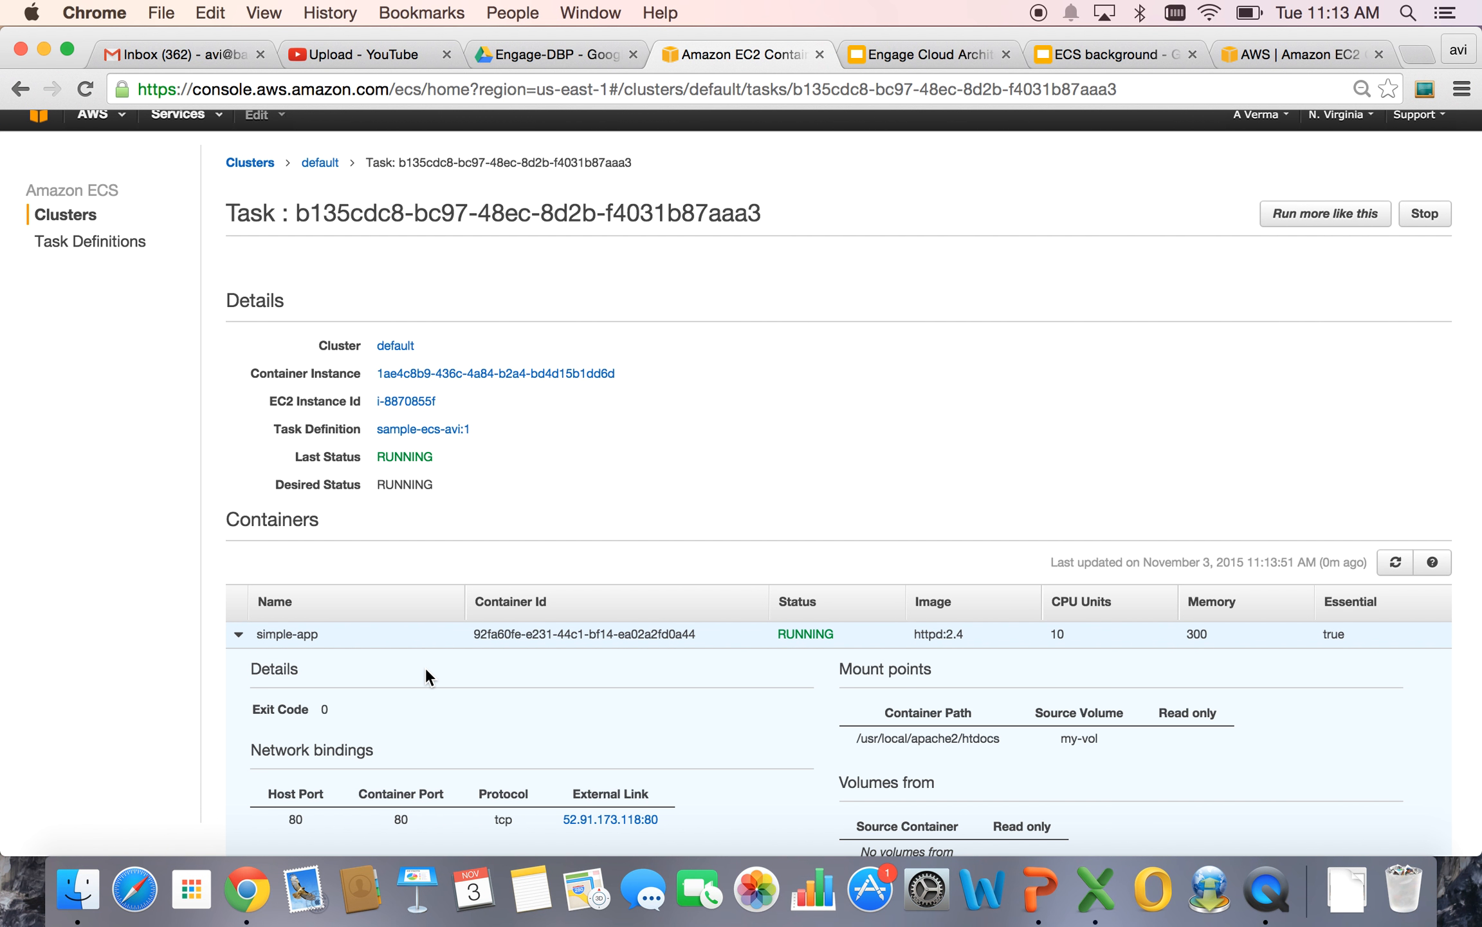
scroll(425, 666, down, 3)
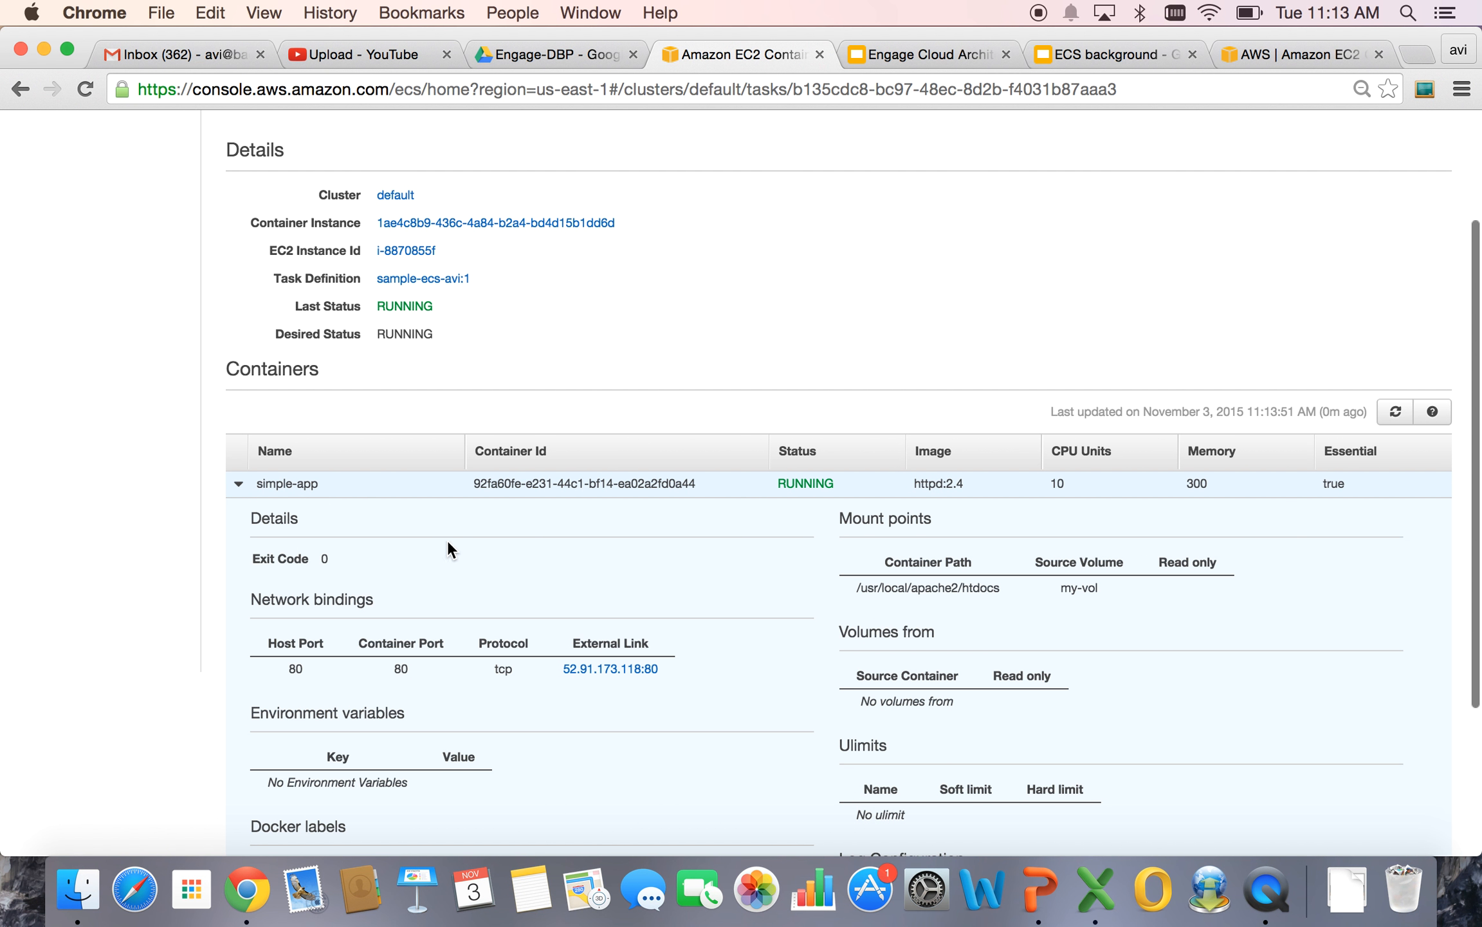
click(239, 483)
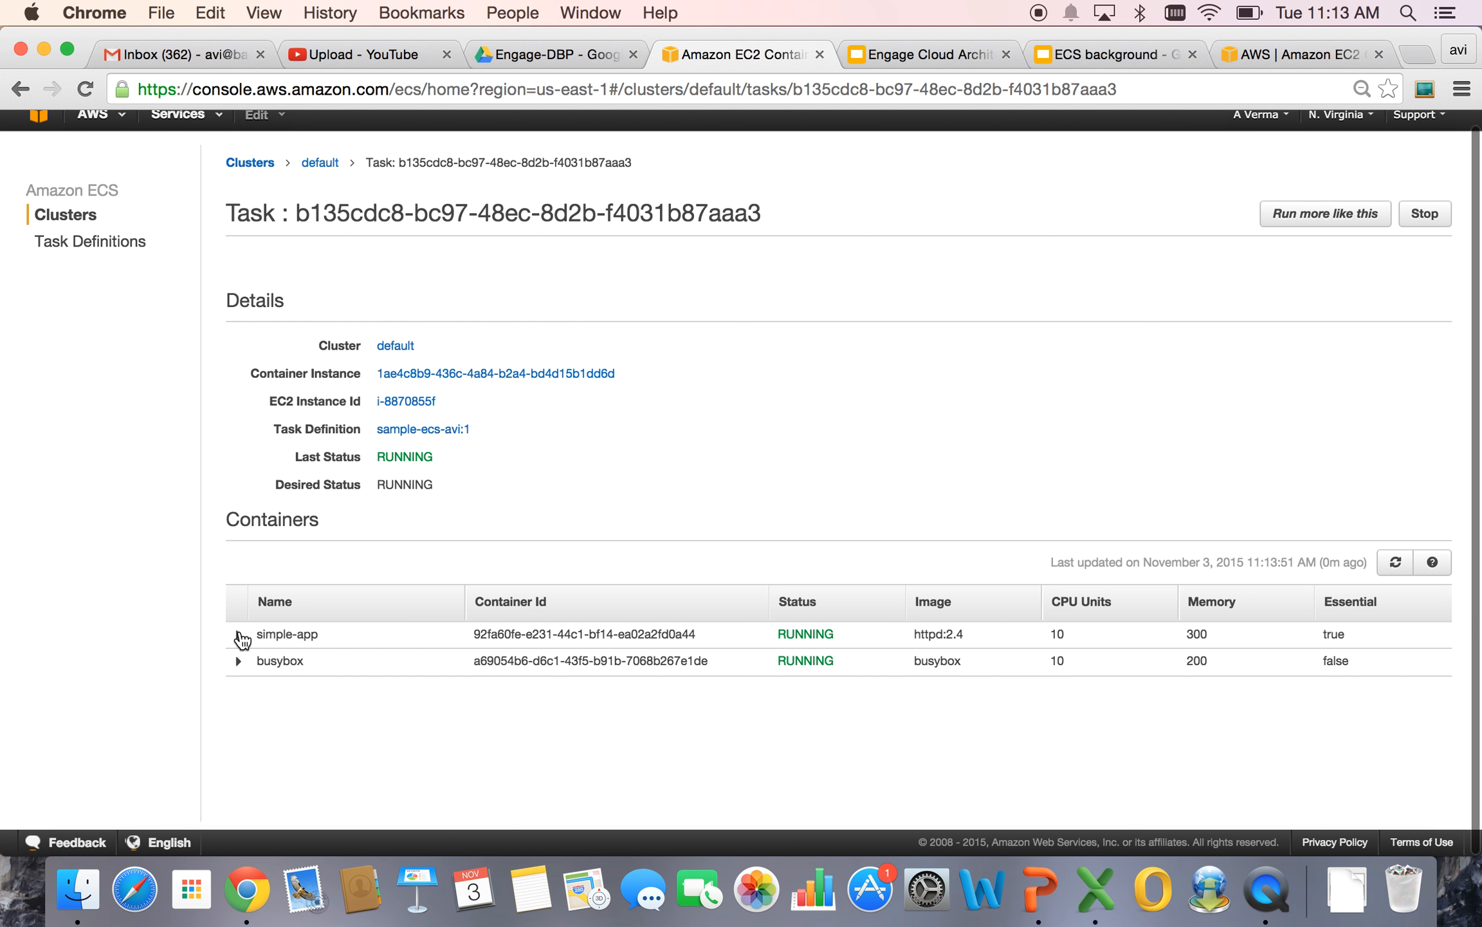
click(239, 635)
scroll(469, 646, down, 5)
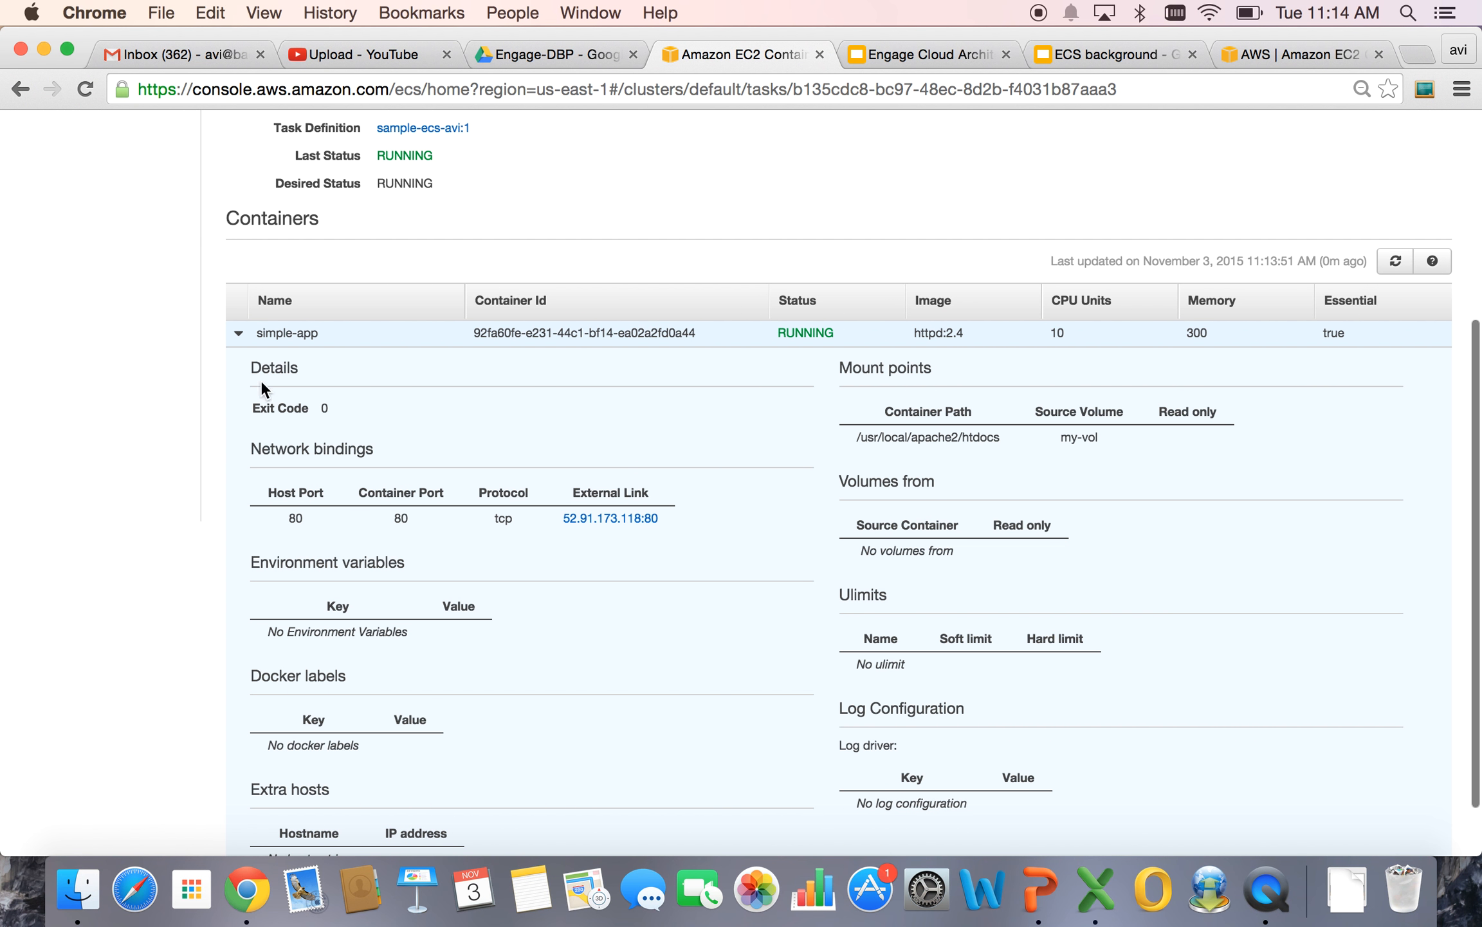
click(239, 335)
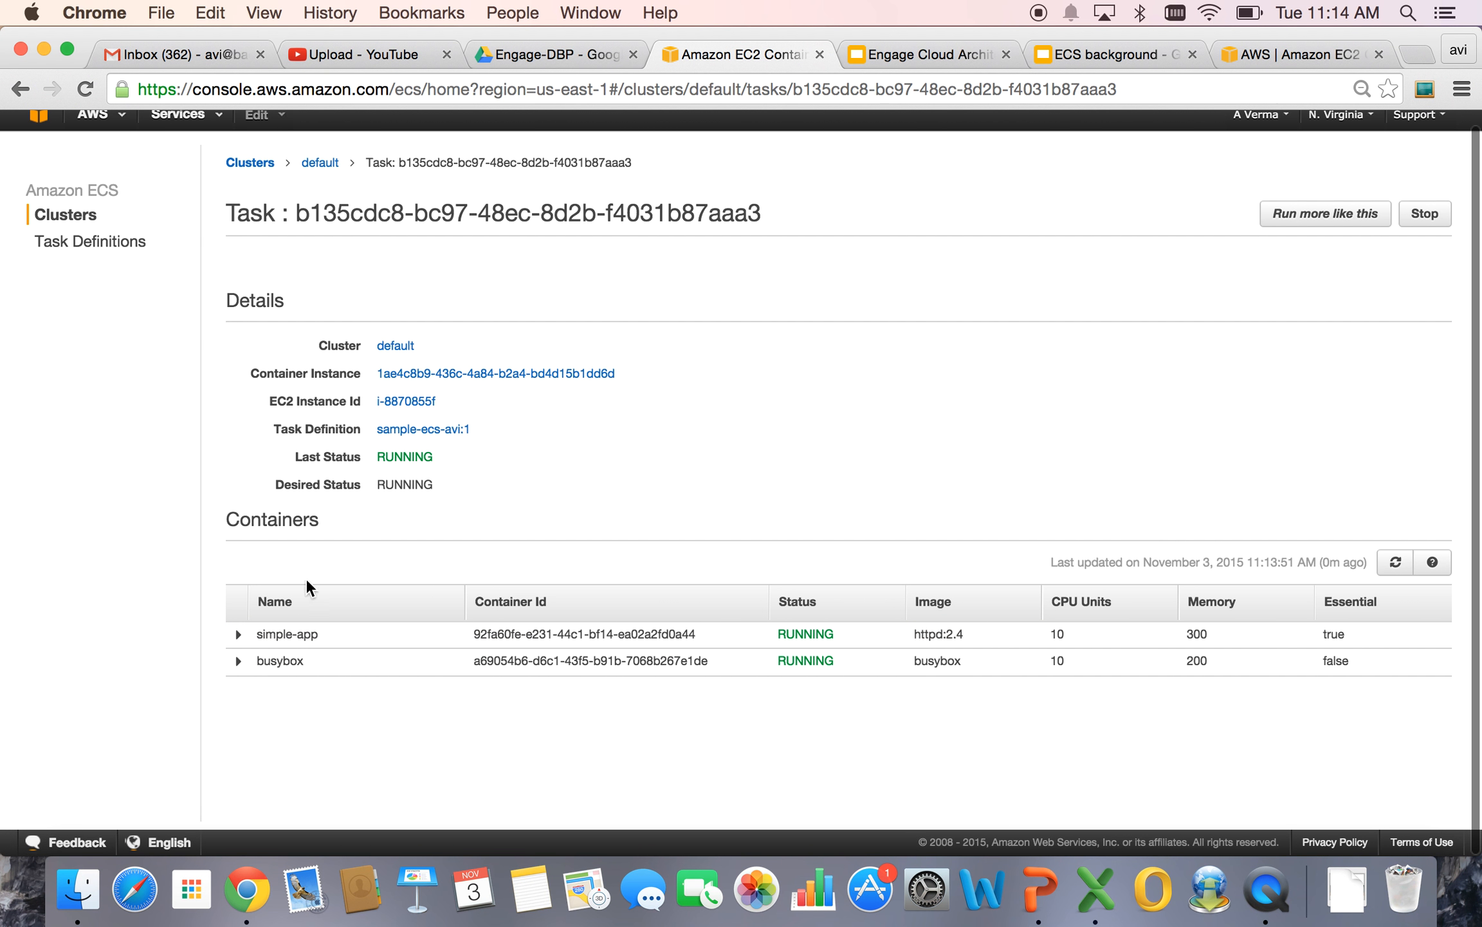
Examine the busybox container's details, including its entry point, command and volumes, and collapse them.
click(239, 660)
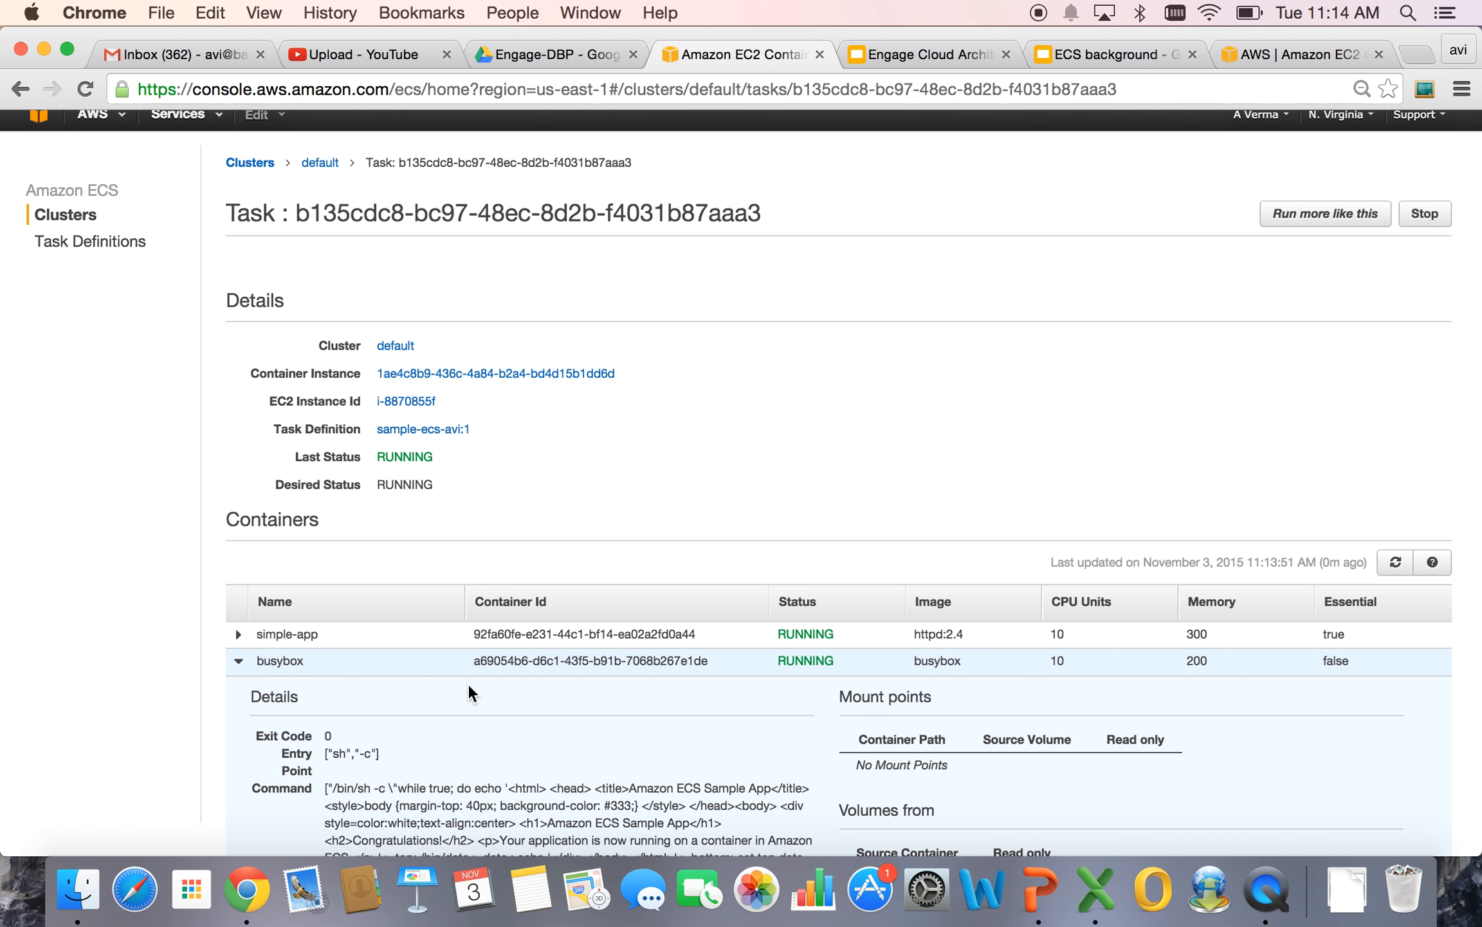
scroll(468, 682, down, 6)
scroll(482, 608, up, 5)
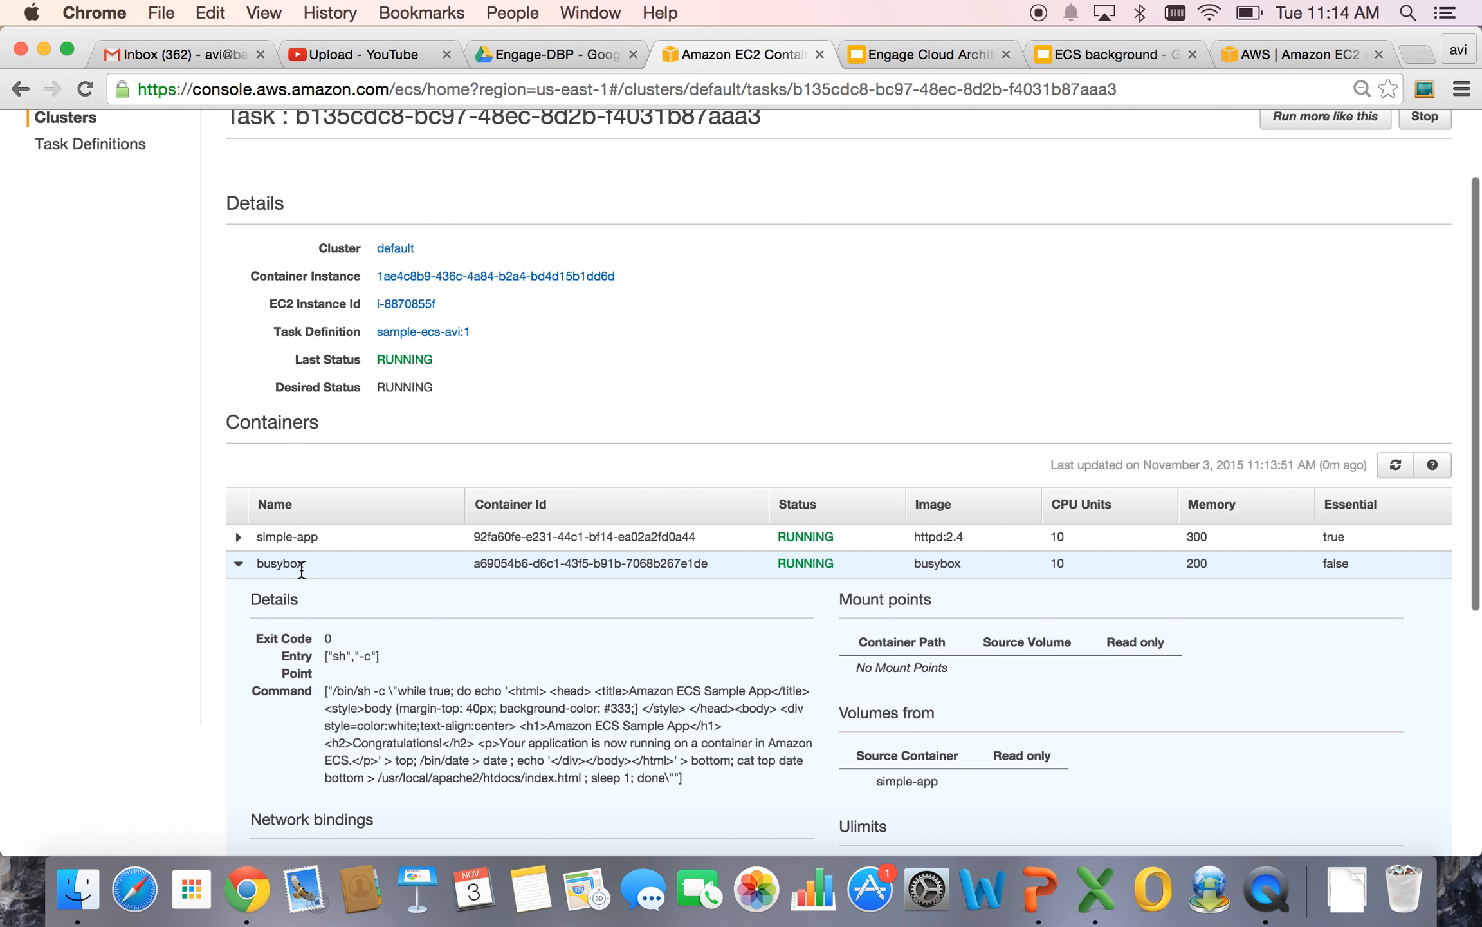
click(239, 564)
scroll(386, 386, up, 2)
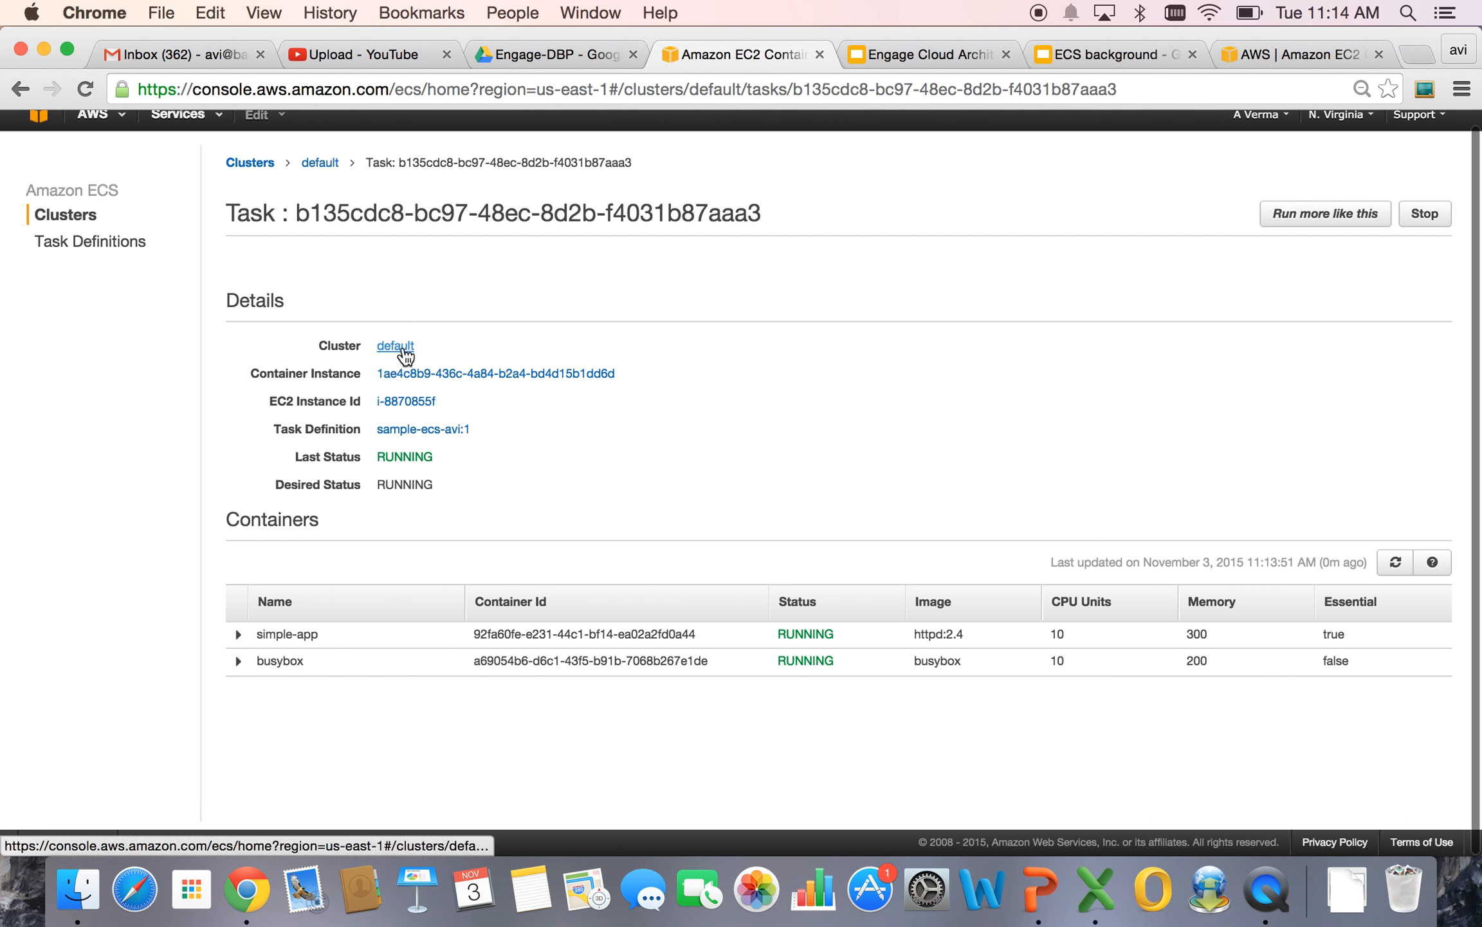
Return to the default cluster and review its ECS instances and its CPU and memory utilization metrics.
click(396, 345)
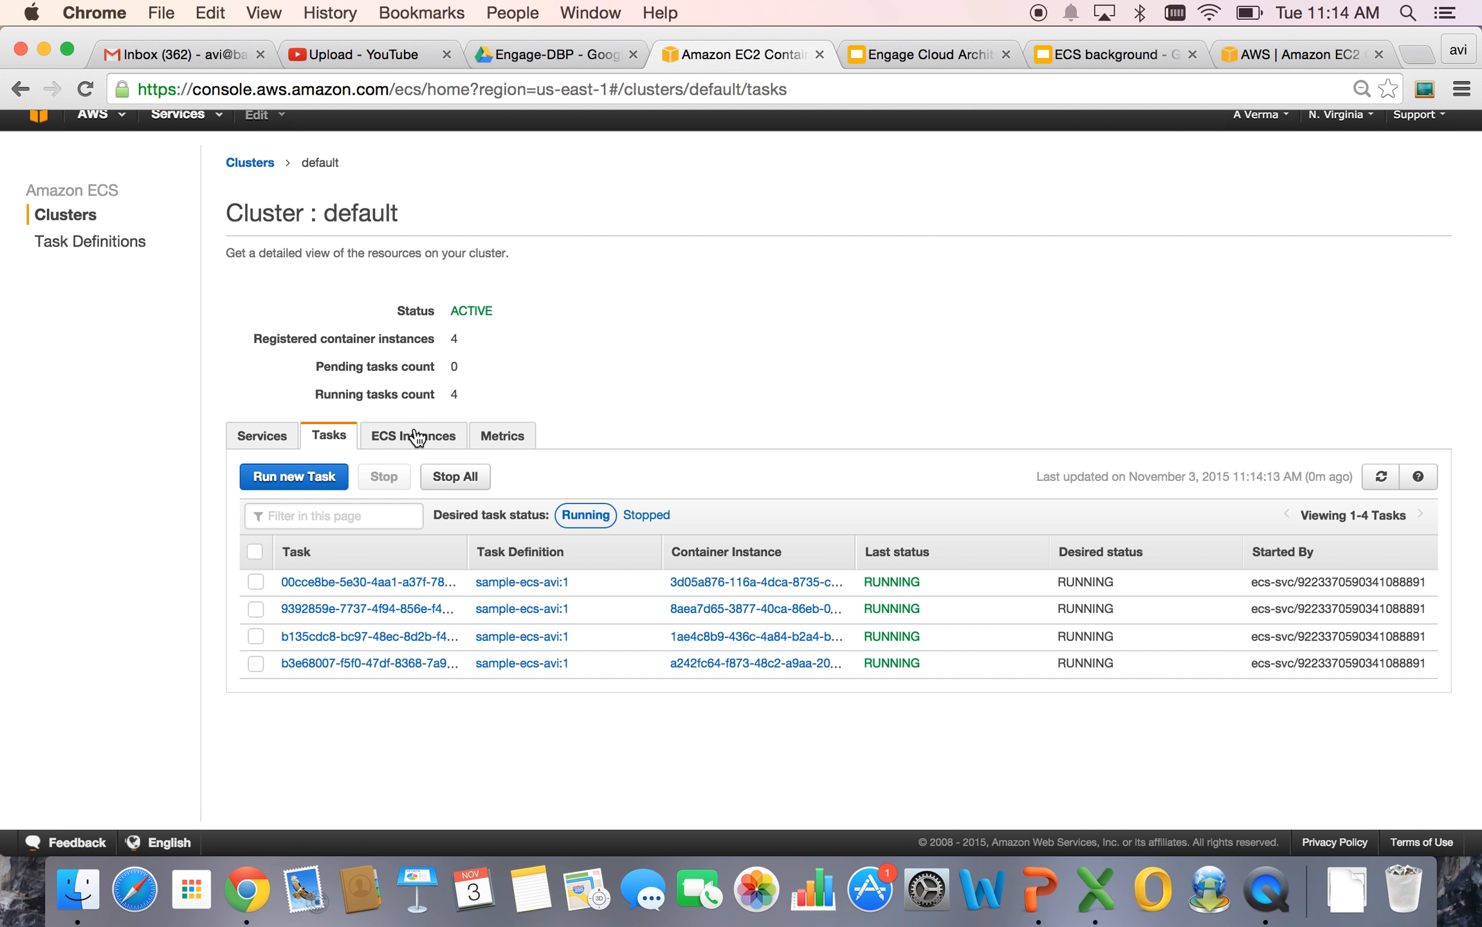
click(414, 431)
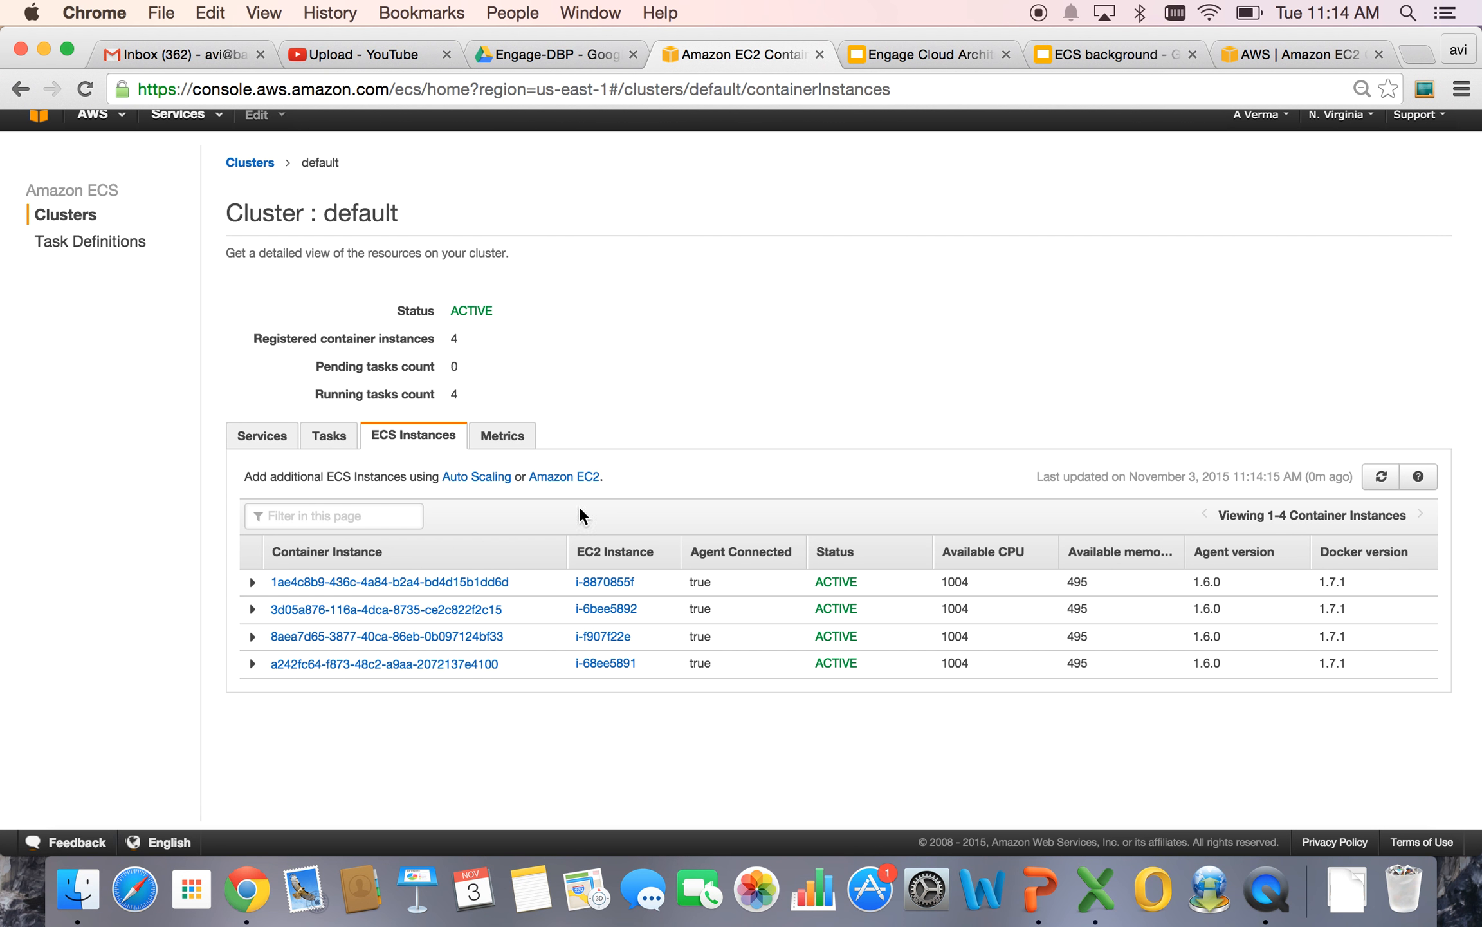
click(511, 434)
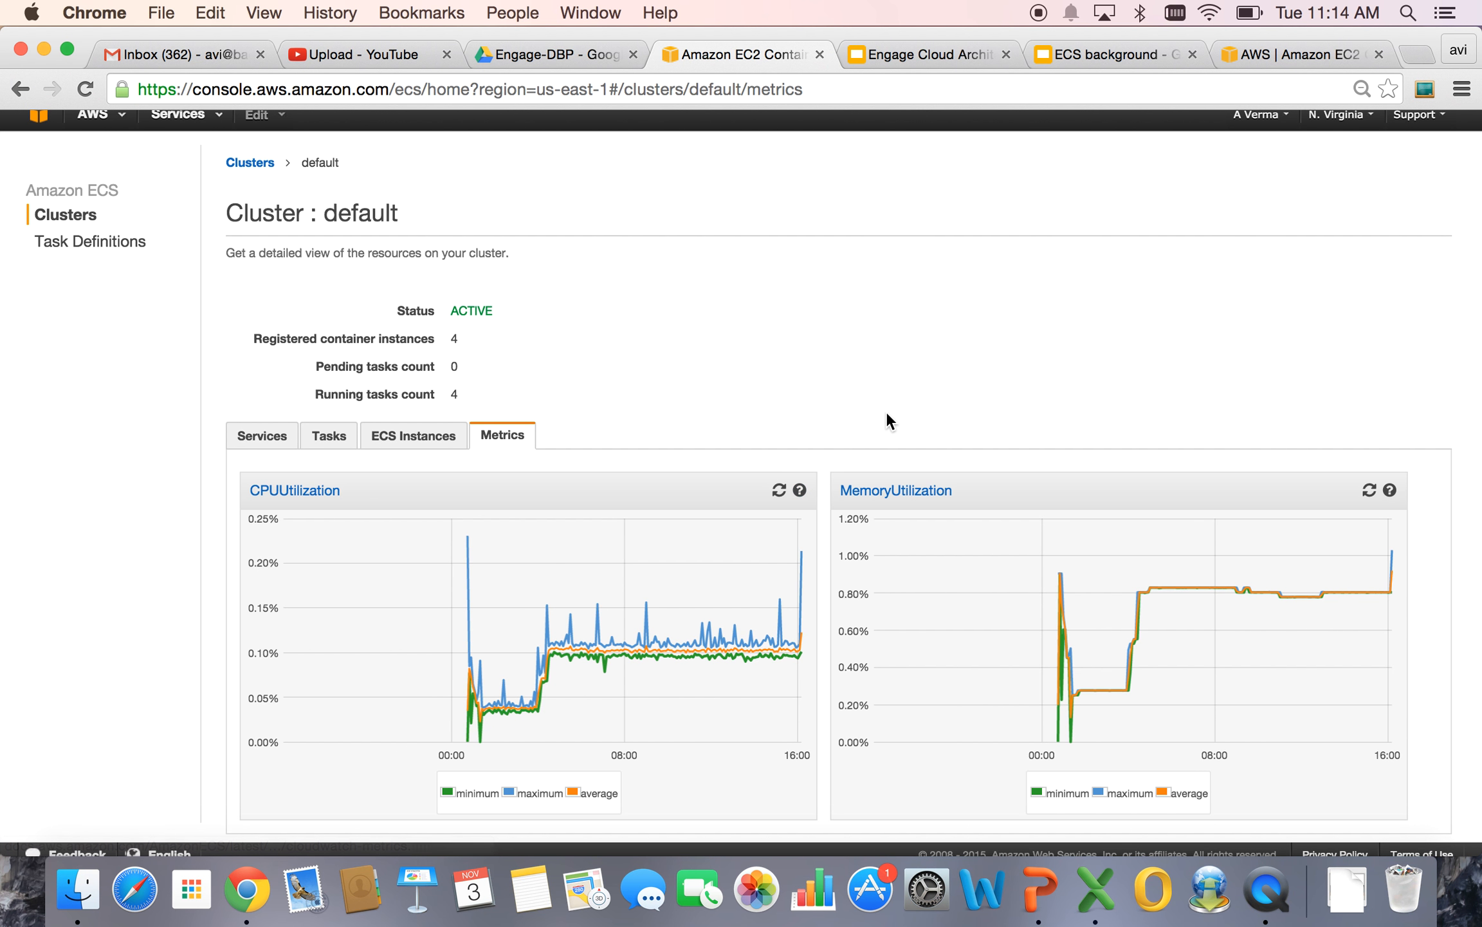
click(371, 436)
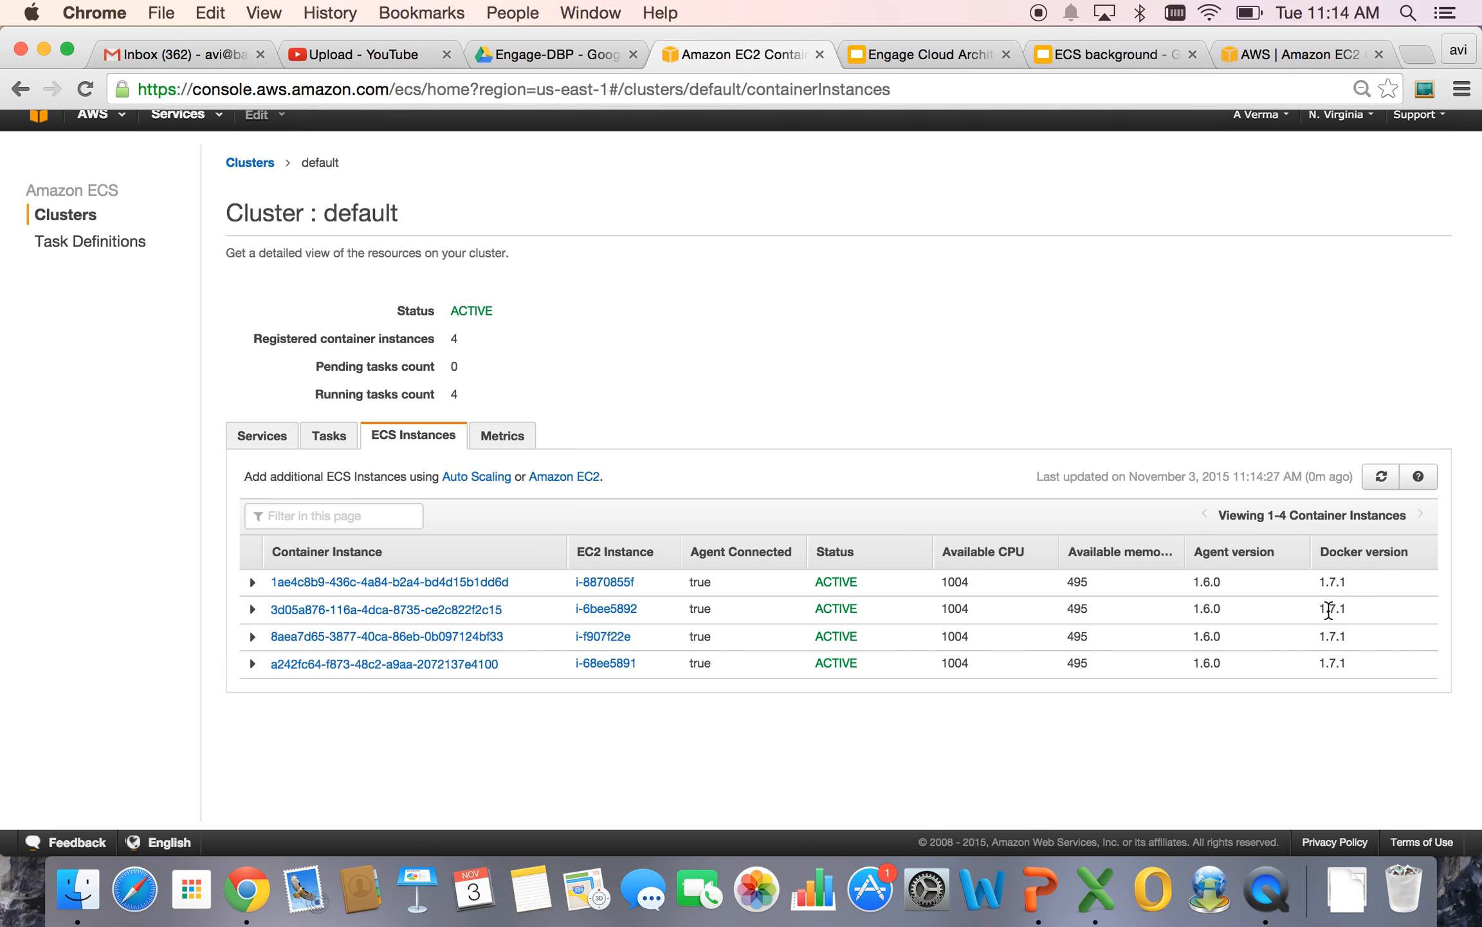
Review the default cluster's running and stopped tasks and return to its service list.
click(324, 439)
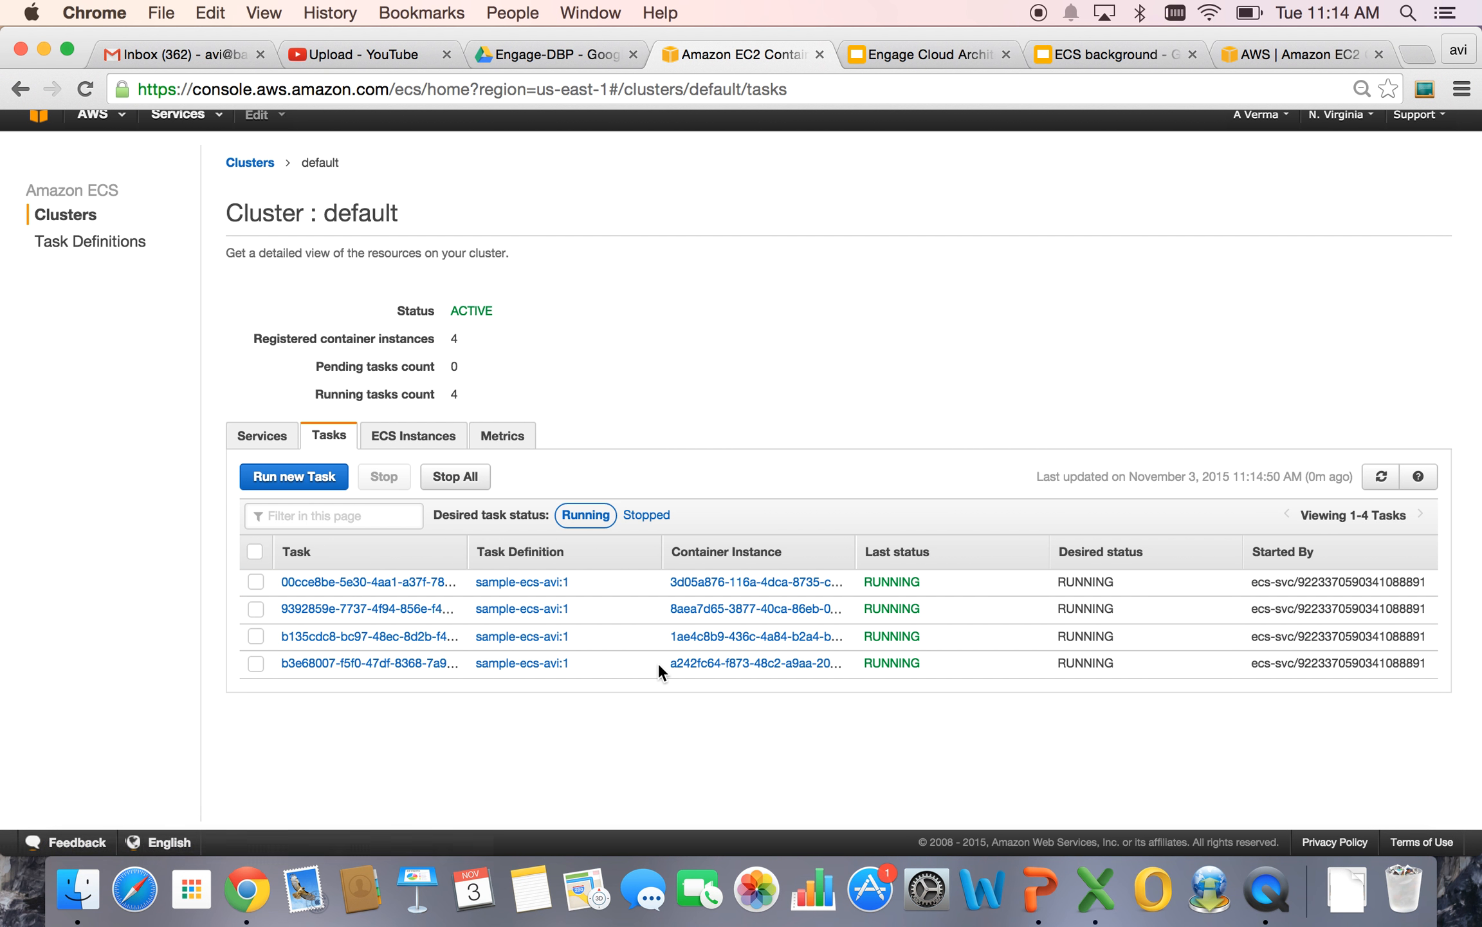
click(641, 515)
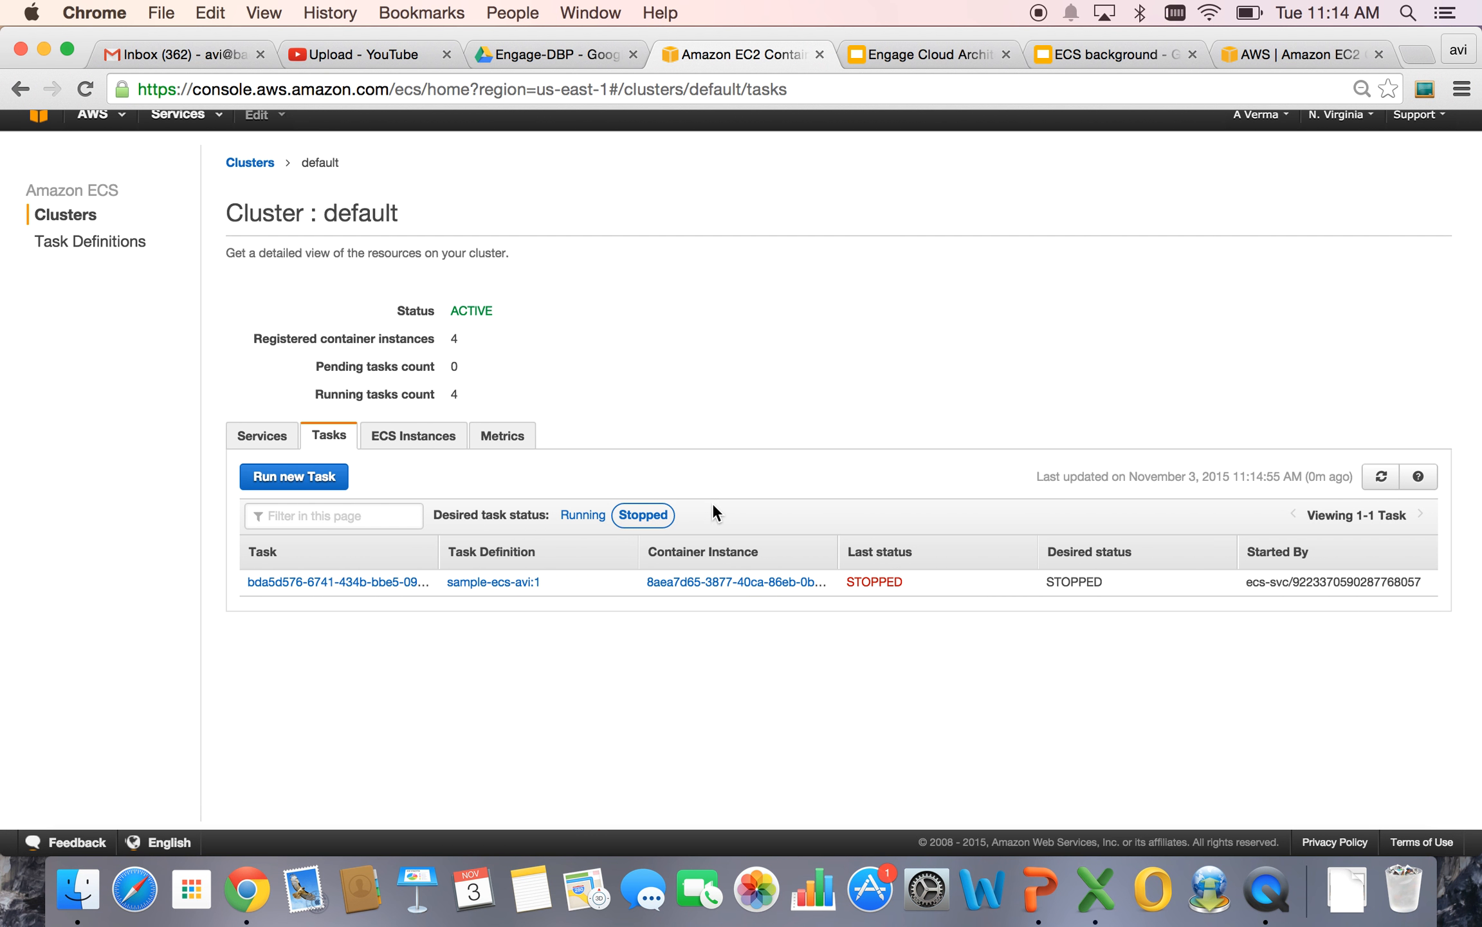
click(256, 444)
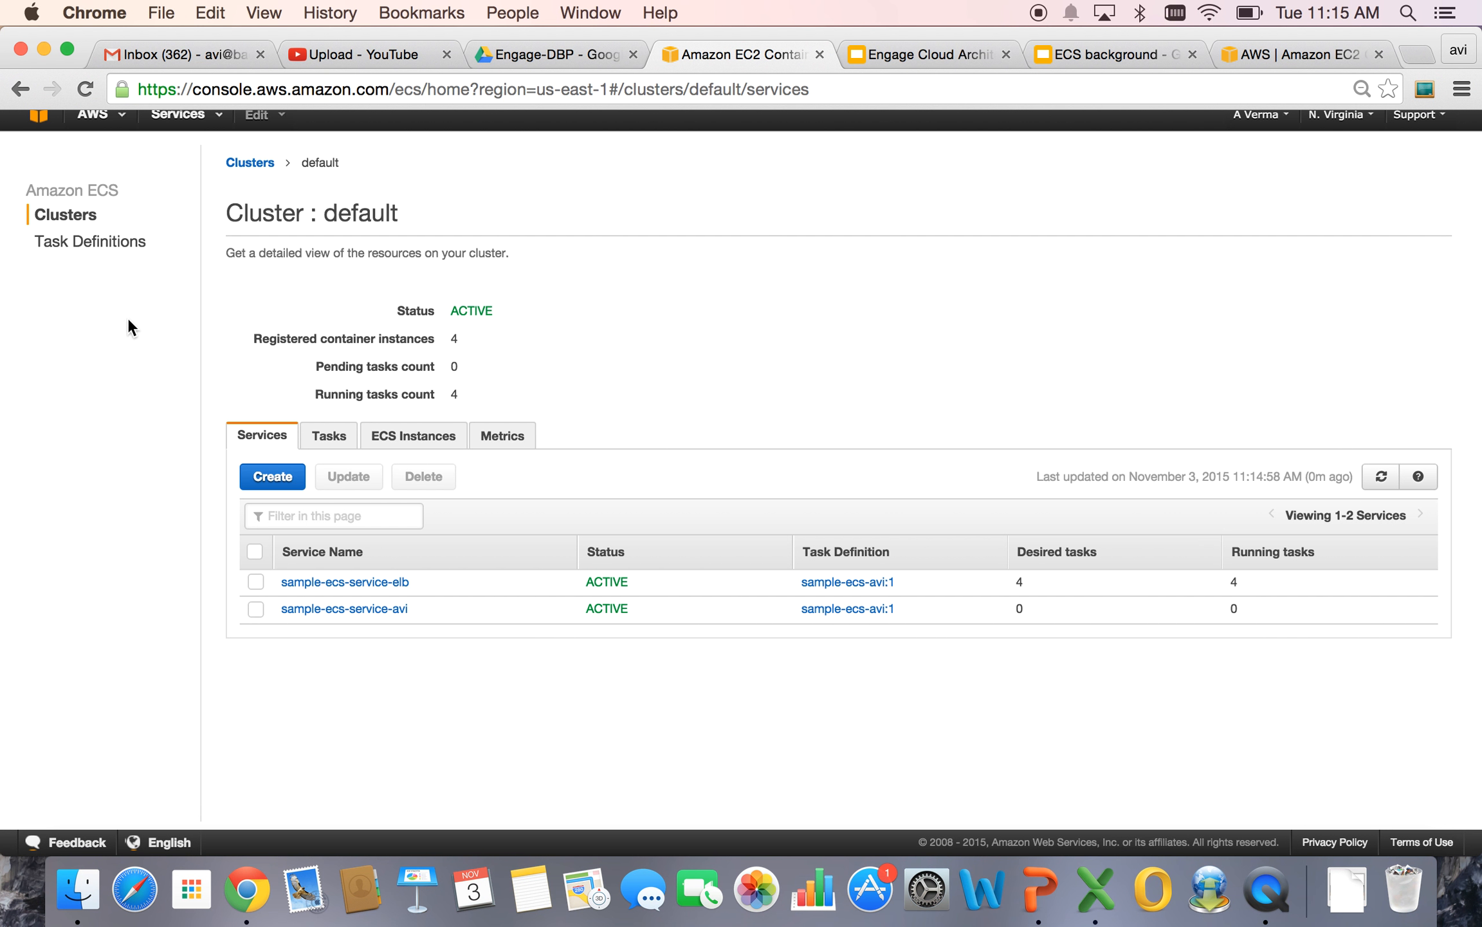
View the ECS task definitions, switch to the ECS background presentation in Google Slides and start presenting its architecture slide.
click(136, 245)
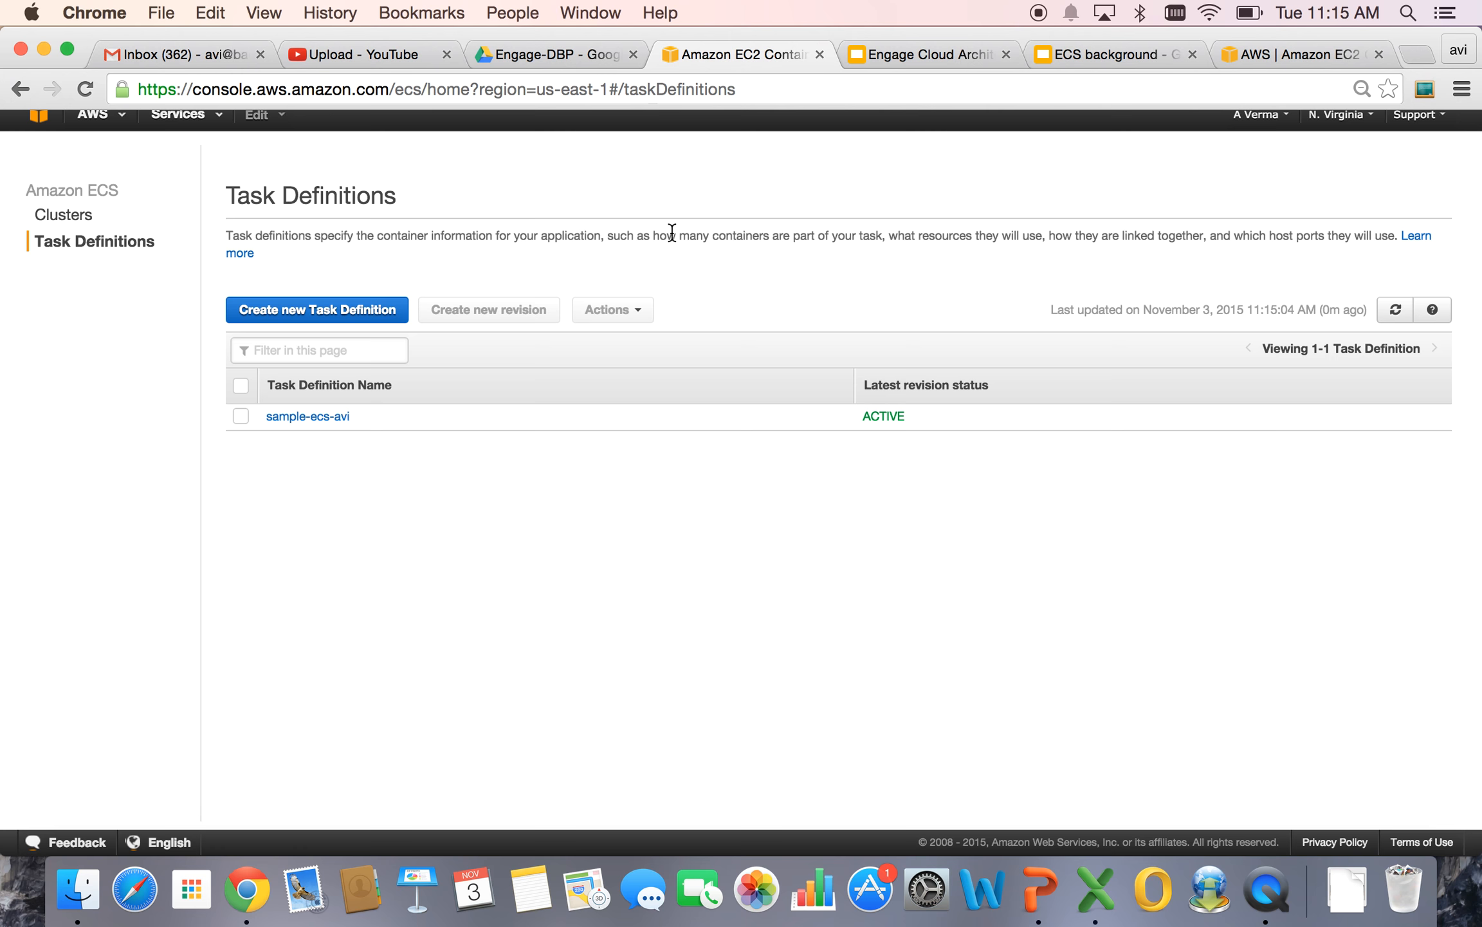
click(1056, 54)
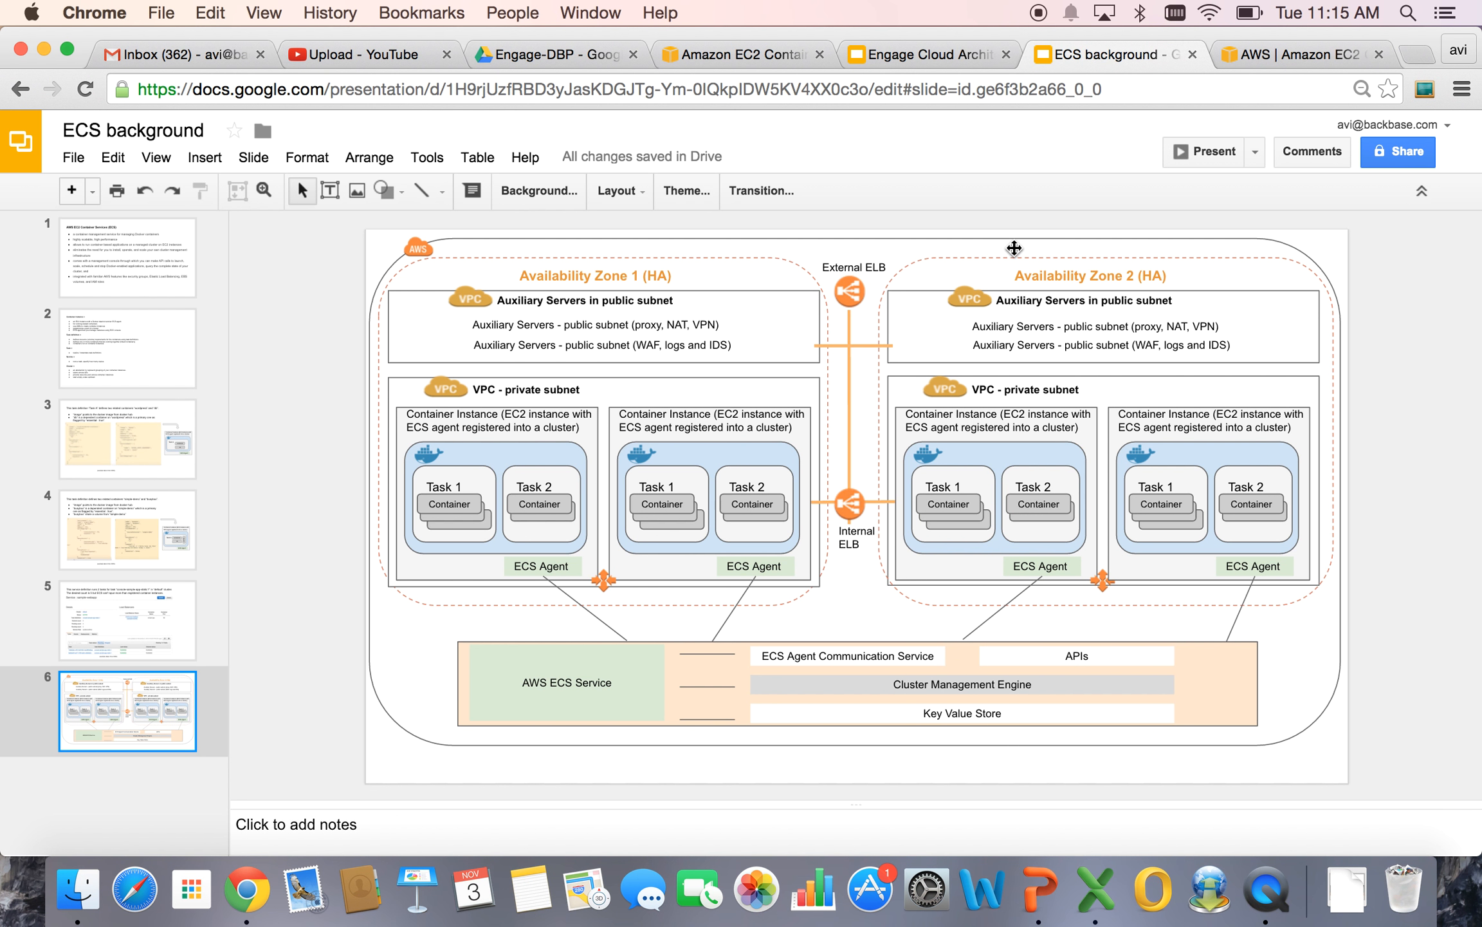
click(1200, 153)
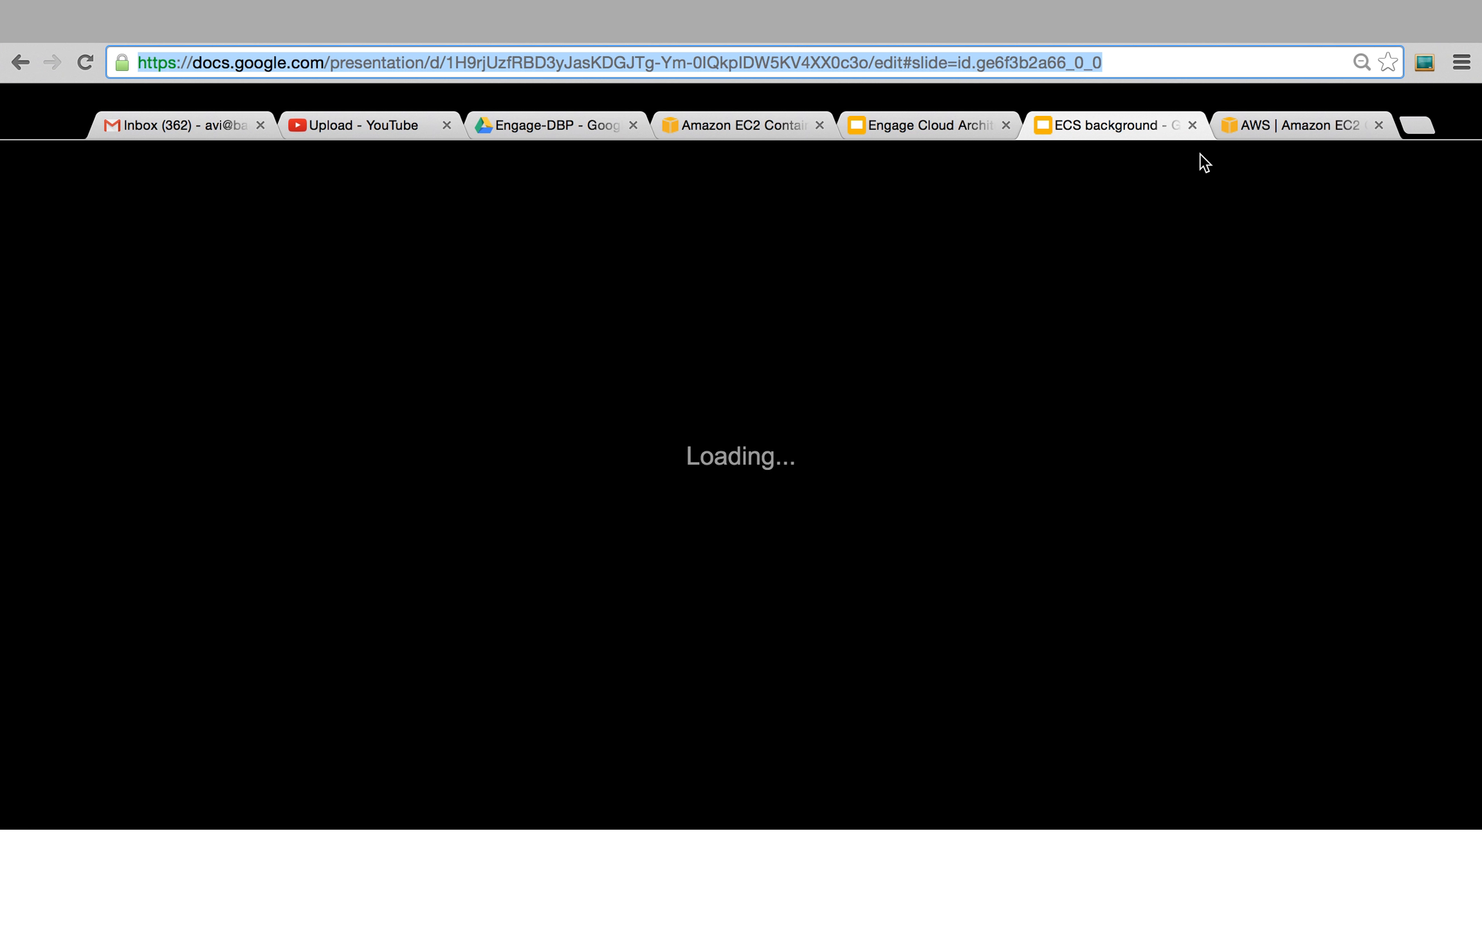